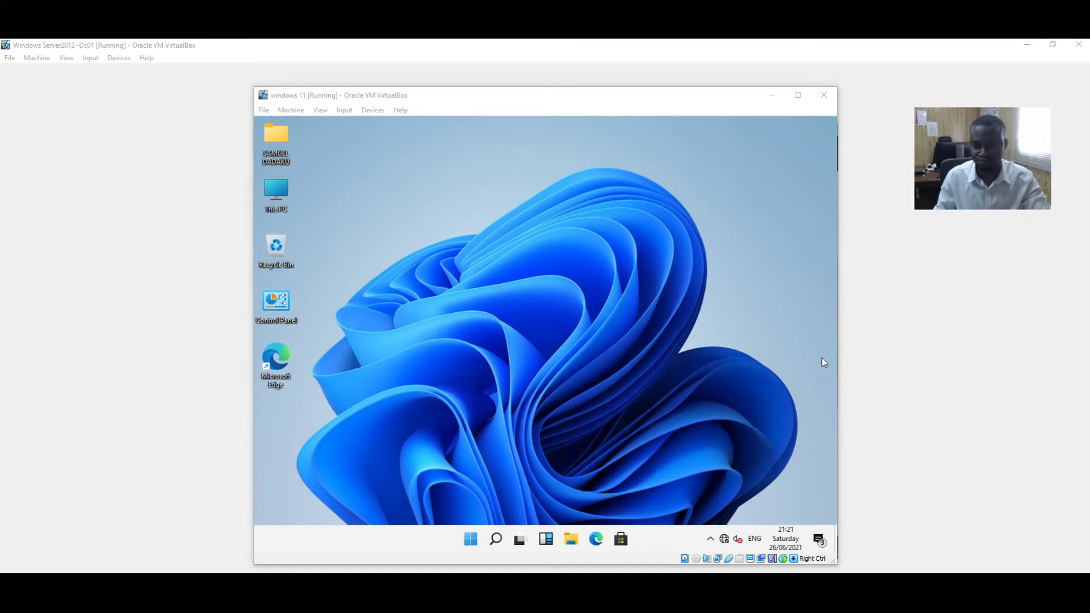
Move the Windows 11 guest window upward so the host taskbar shows beneath it
{"action": "left_click_drag", "start_coordinate": [665, 102], "coordinate": [653, 76]}
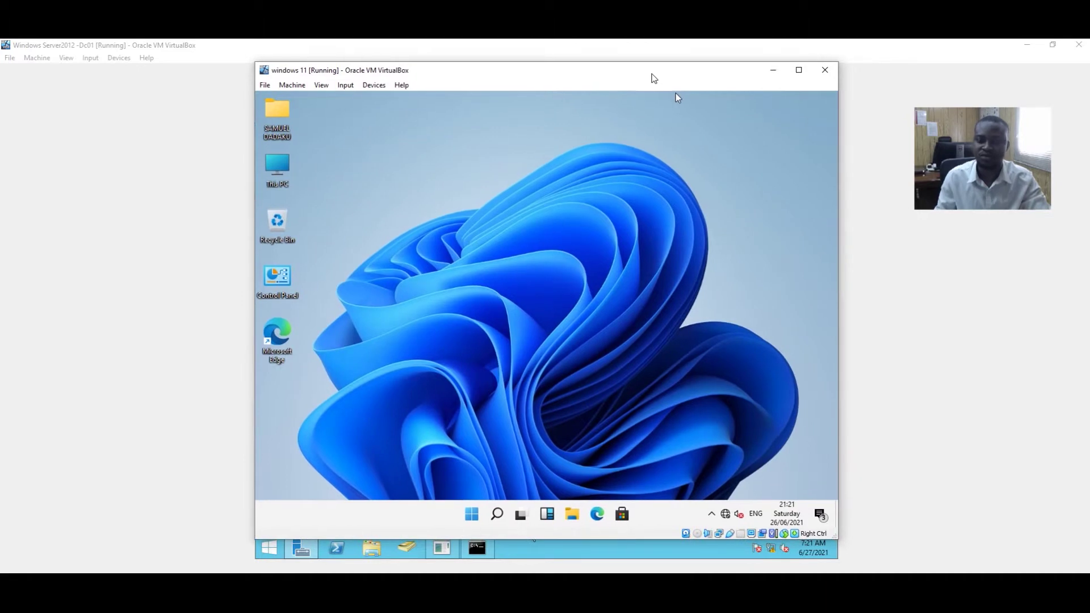
{"action": "left_click", "coordinate": [536, 546]}
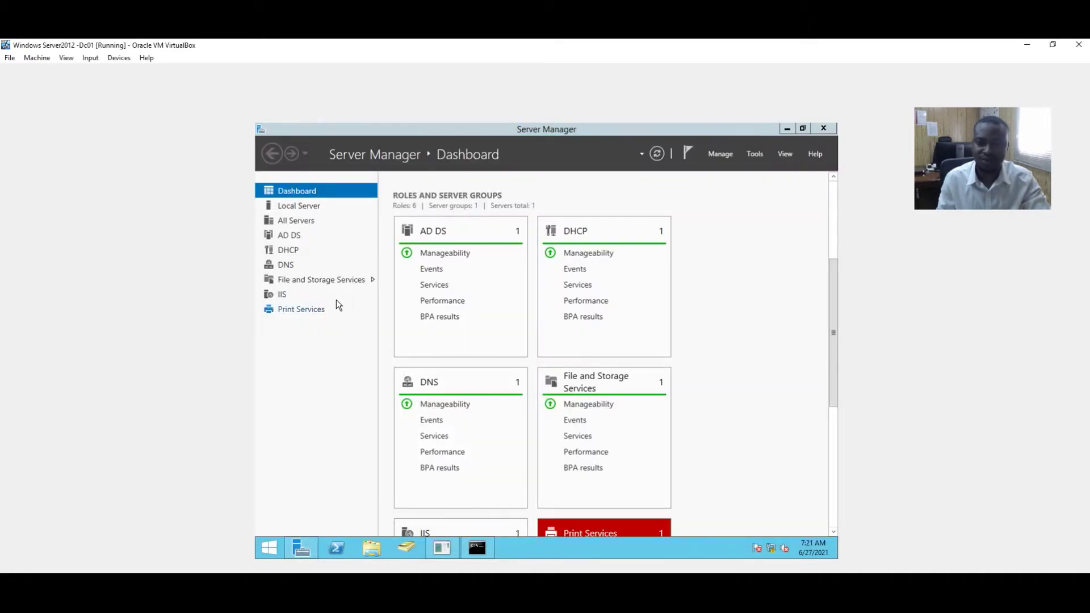
{"action": "left_click", "coordinate": [298, 235]}
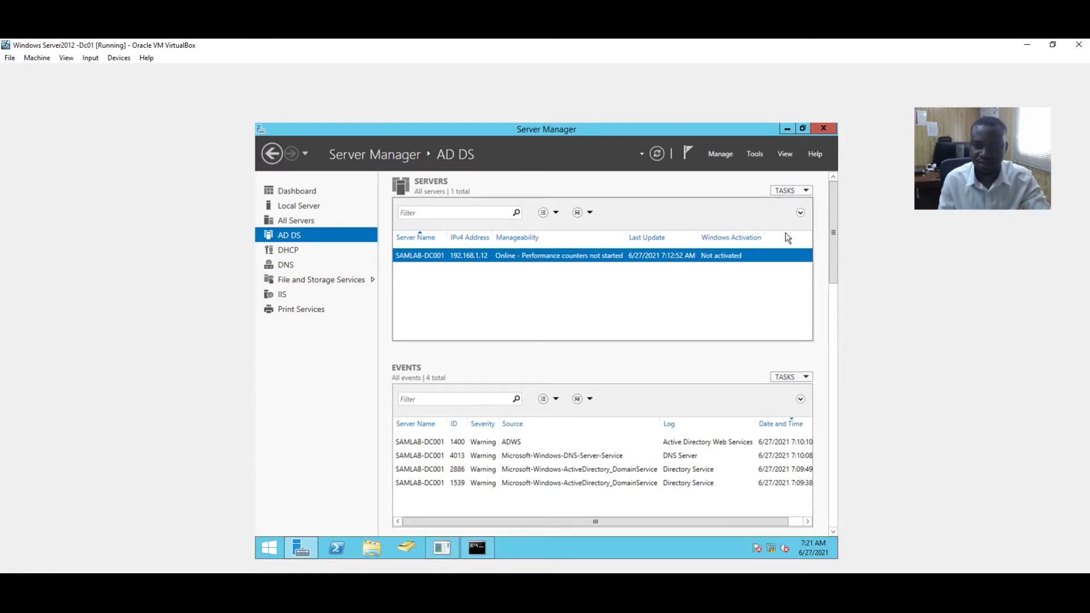
{"action": "left_click", "coordinate": [298, 265]}
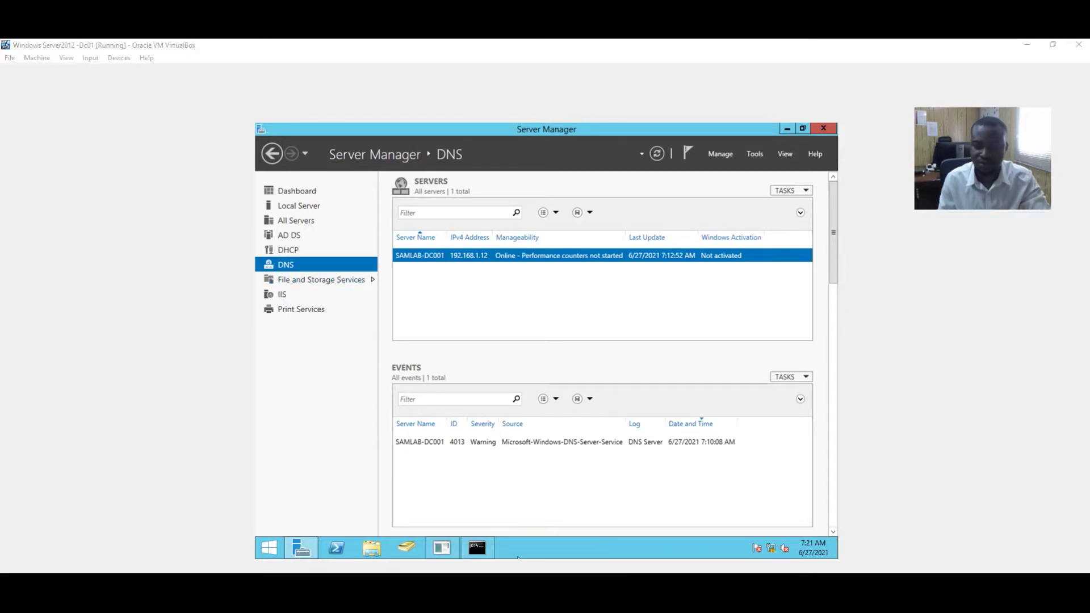
{"action": "mouse_move", "coordinate": [442, 547]}
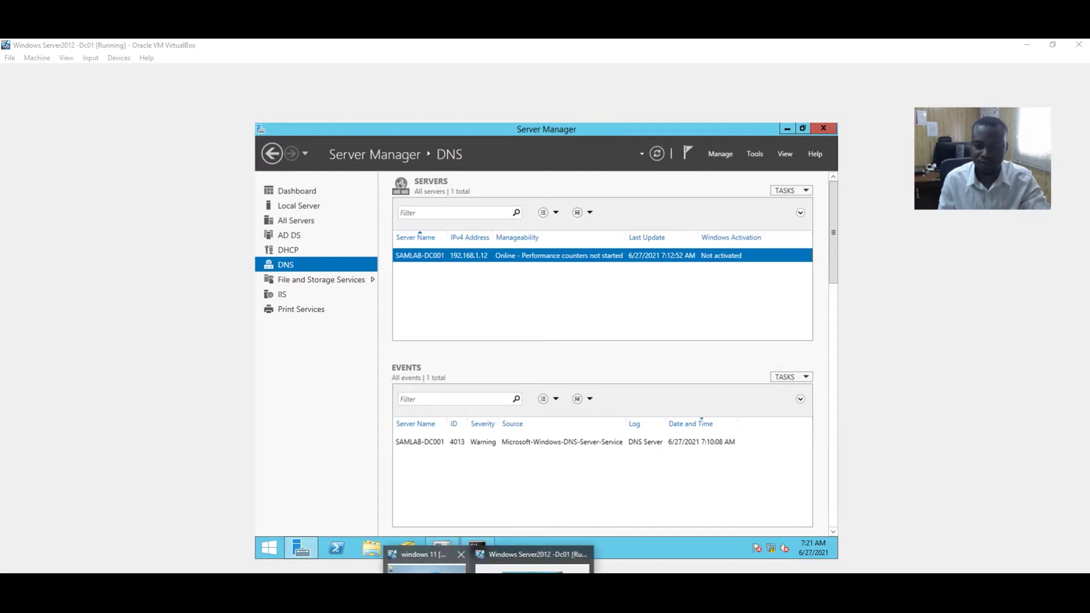
{"action": "left_click", "coordinate": [452, 548]}
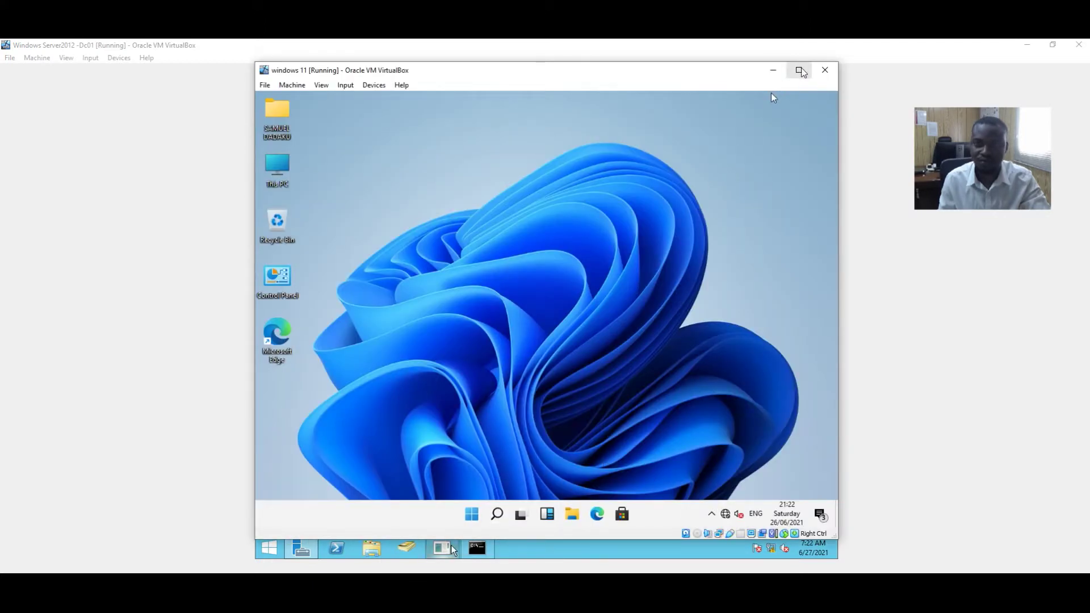
Open This PC's Properties to show the About page, maximized
{"action": "right_click", "coordinate": [289, 166]}
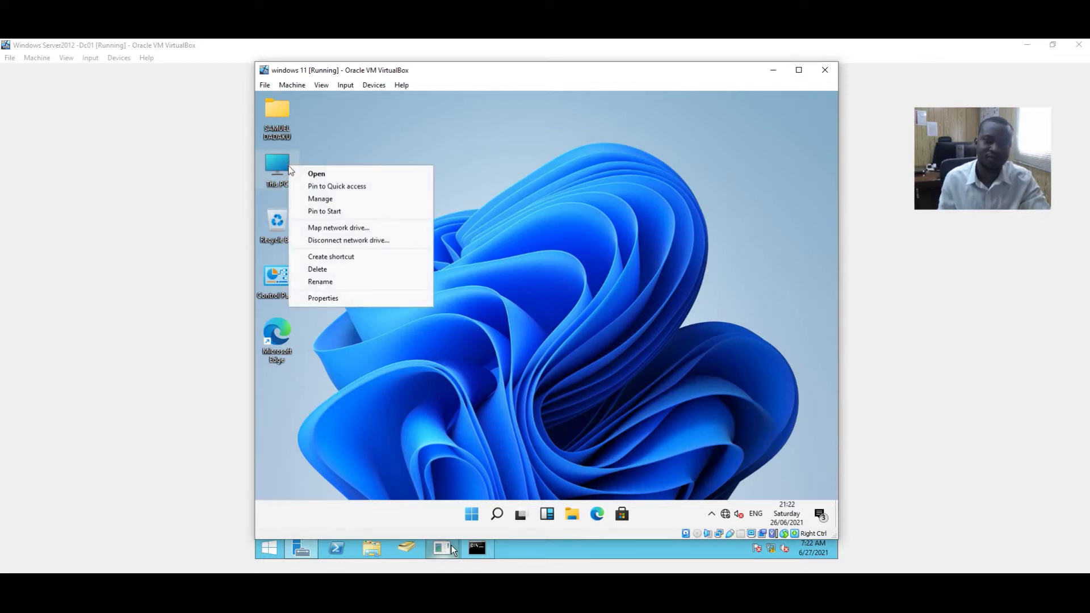
{"action": "left_click", "coordinate": [332, 300]}
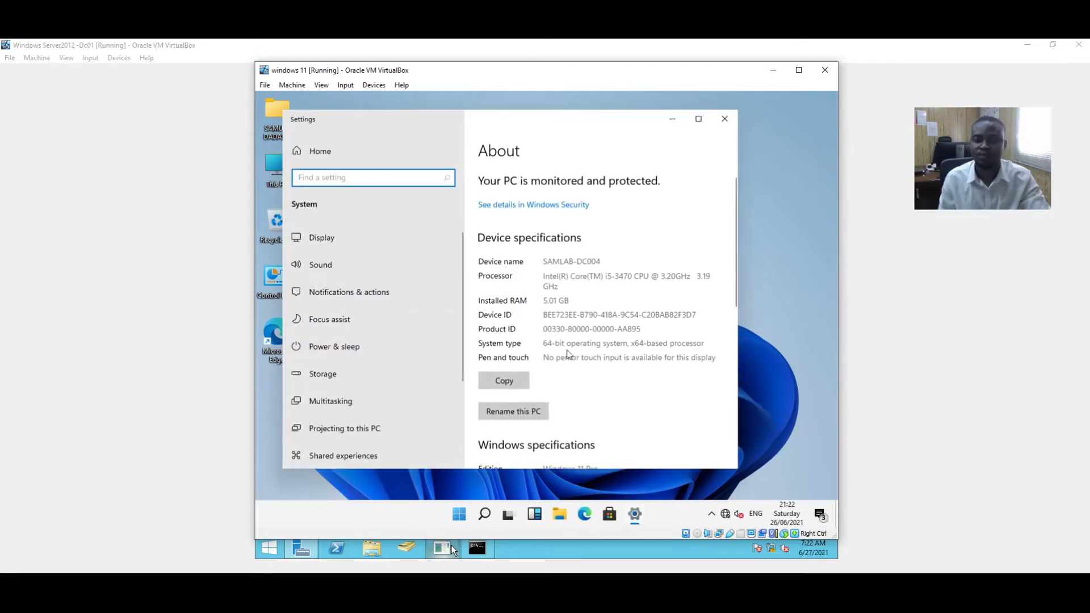
{"action": "left_click", "coordinate": [698, 118]}
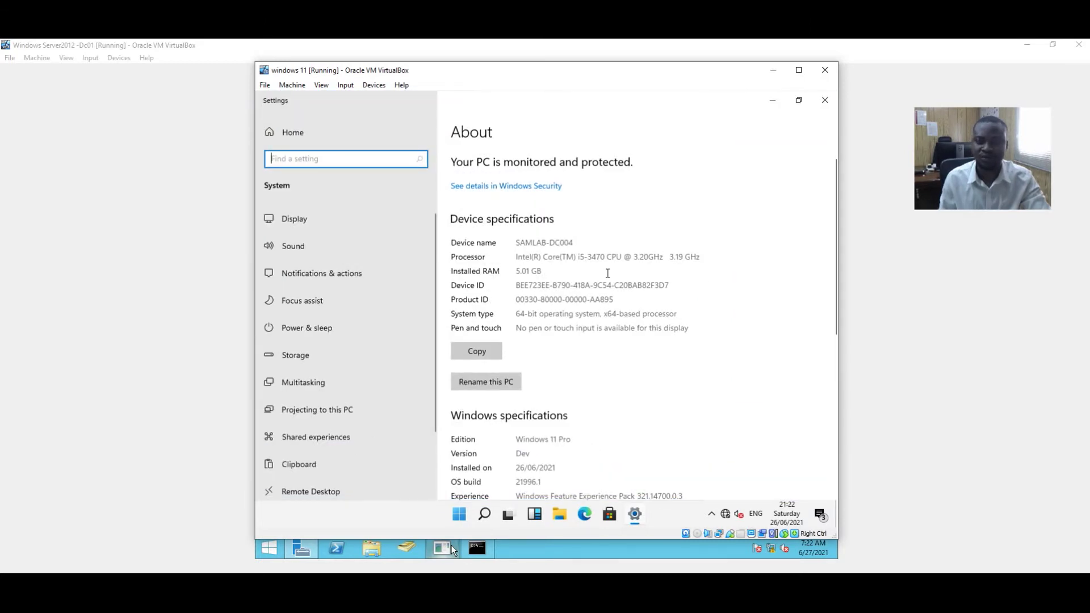
{"action": "scroll", "coordinate": [608, 274], "scroll_direction": "down", "scroll_amount": 2}
{"action": "scroll", "coordinate": [608, 273], "scroll_direction": "down", "scroll_amount": 1}
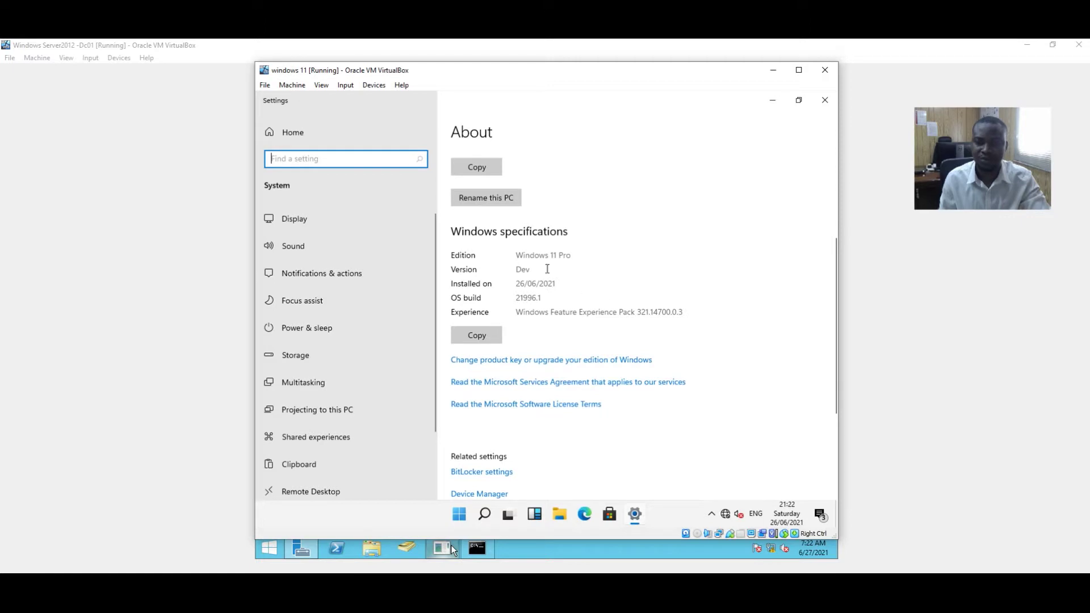
Start renaming the PC, cancel it, and scroll down to Related settings
{"action": "left_click", "coordinate": [492, 200]}
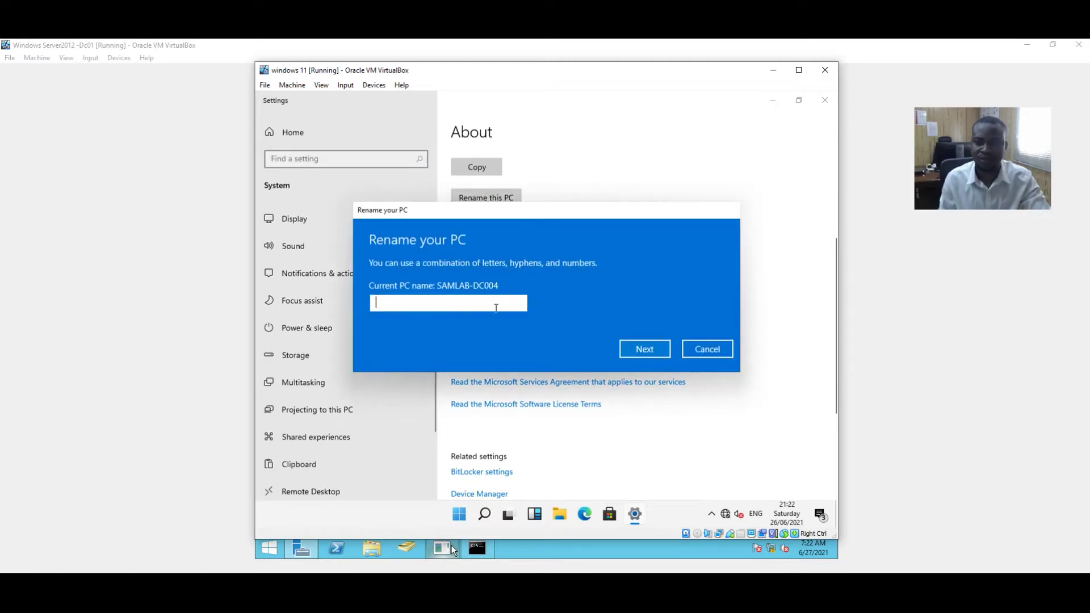
{"action": "left_click", "coordinate": [703, 359]}
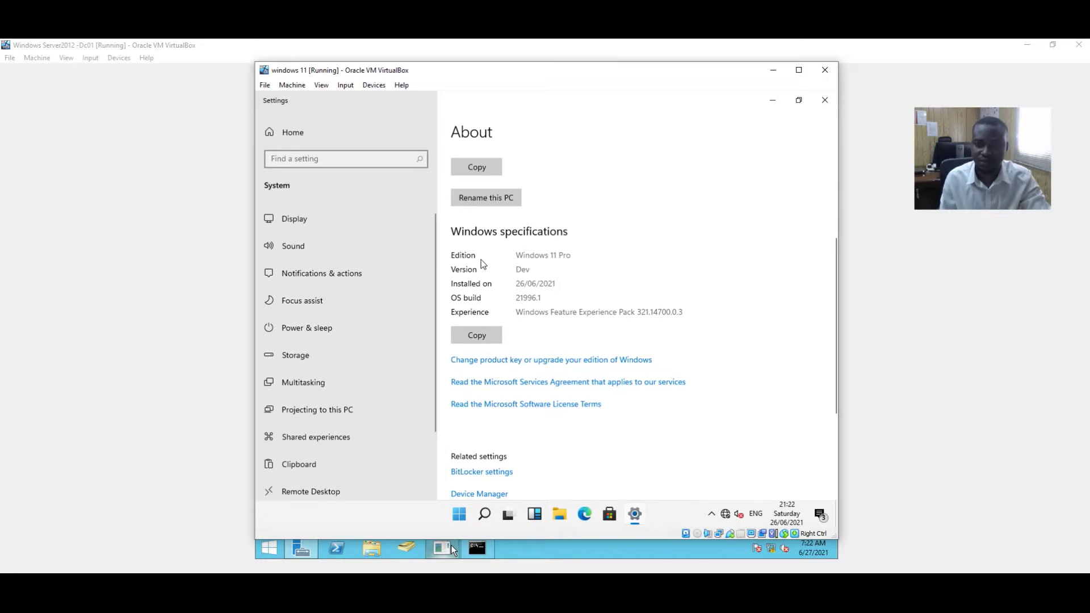
{"action": "scroll", "coordinate": [485, 263], "scroll_direction": "down", "scroll_amount": 2}
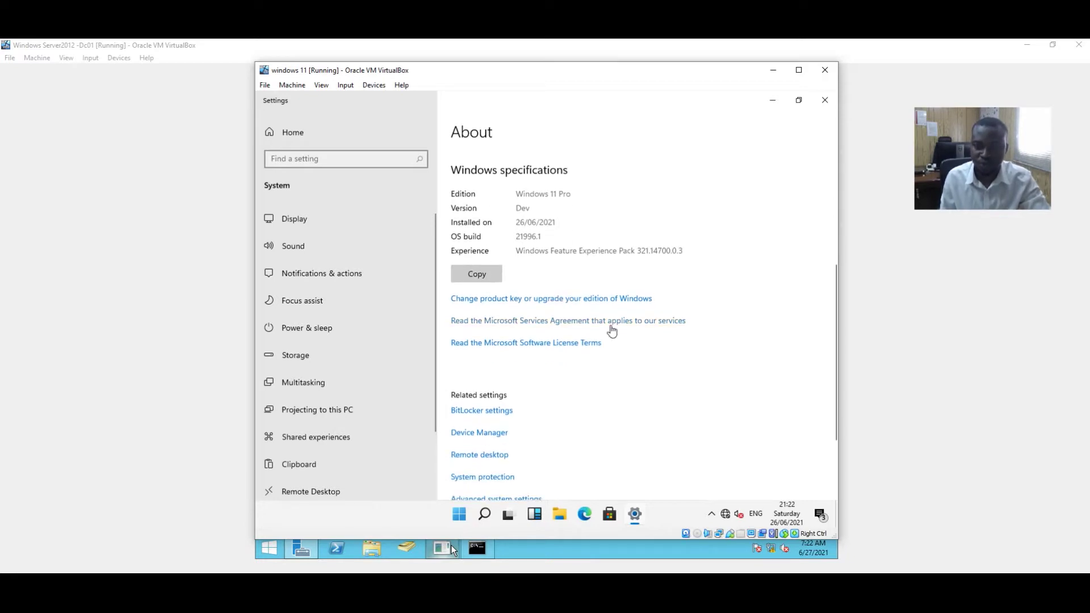
{"action": "scroll", "coordinate": [650, 363], "scroll_direction": "down", "scroll_amount": 2}
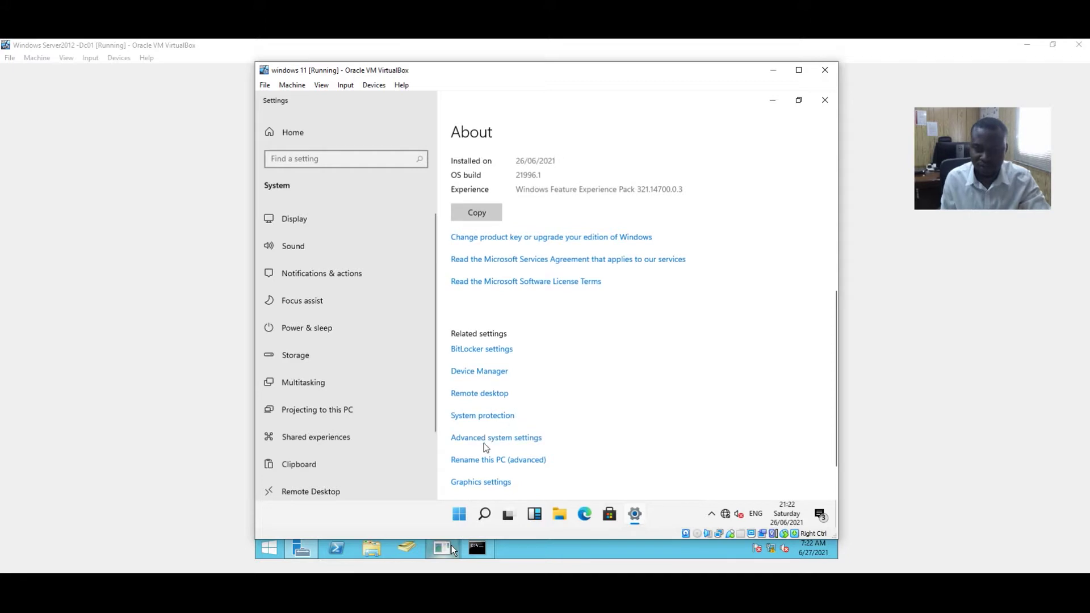
{"action": "scroll", "coordinate": [608, 421], "scroll_direction": "down", "scroll_amount": 2}
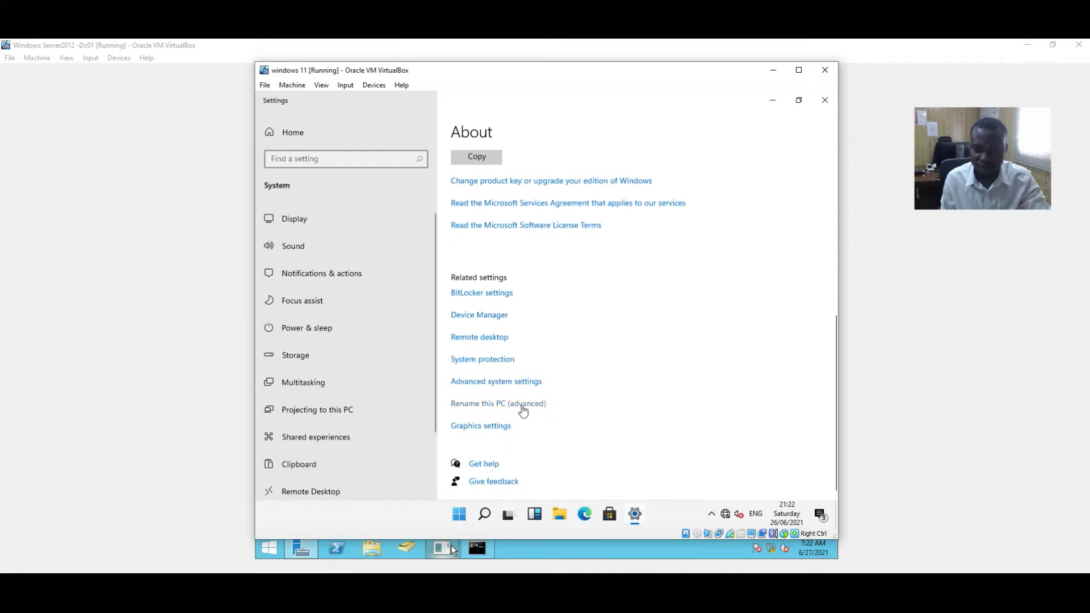
Open the advanced Computer Name settings and its Change dialog
{"action": "left_click", "coordinate": [517, 407]}
{"action": "left_click", "coordinate": [514, 407]}
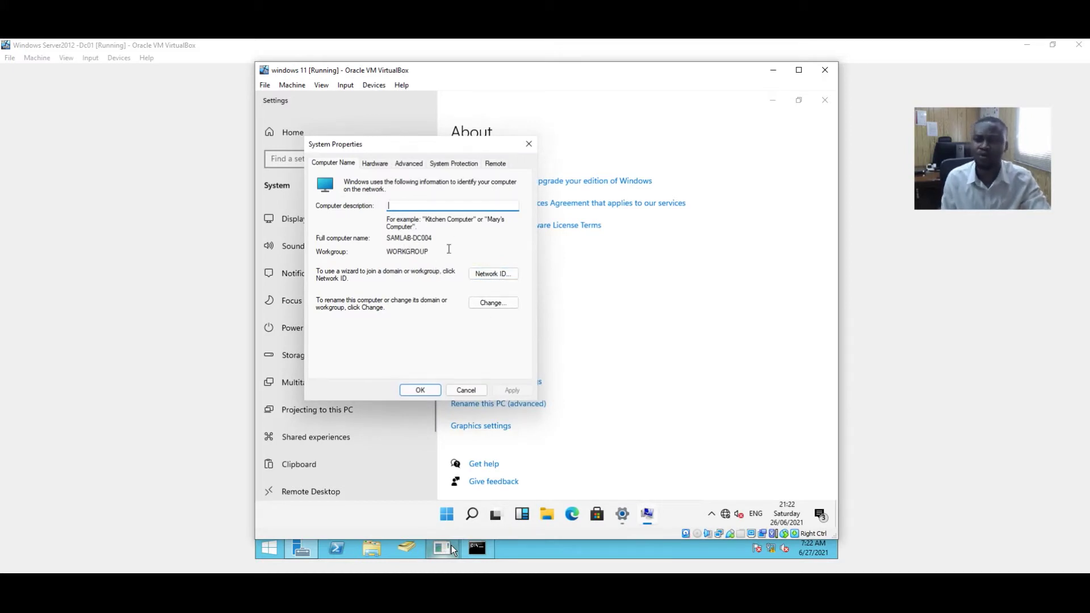
{"action": "left_click", "coordinate": [496, 305]}
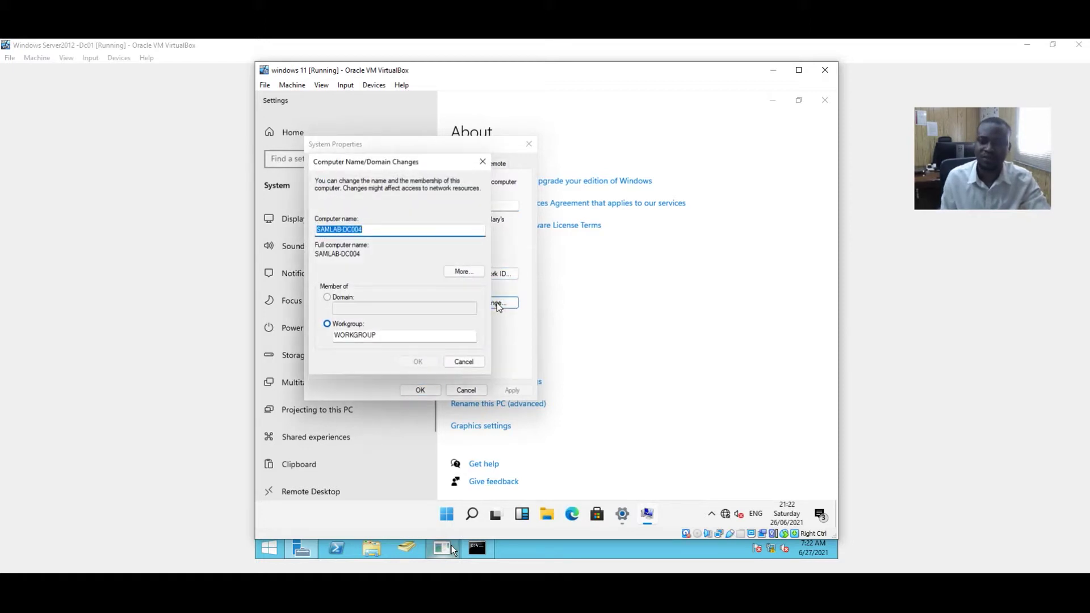
{"action": "left_click", "coordinate": [378, 234]}
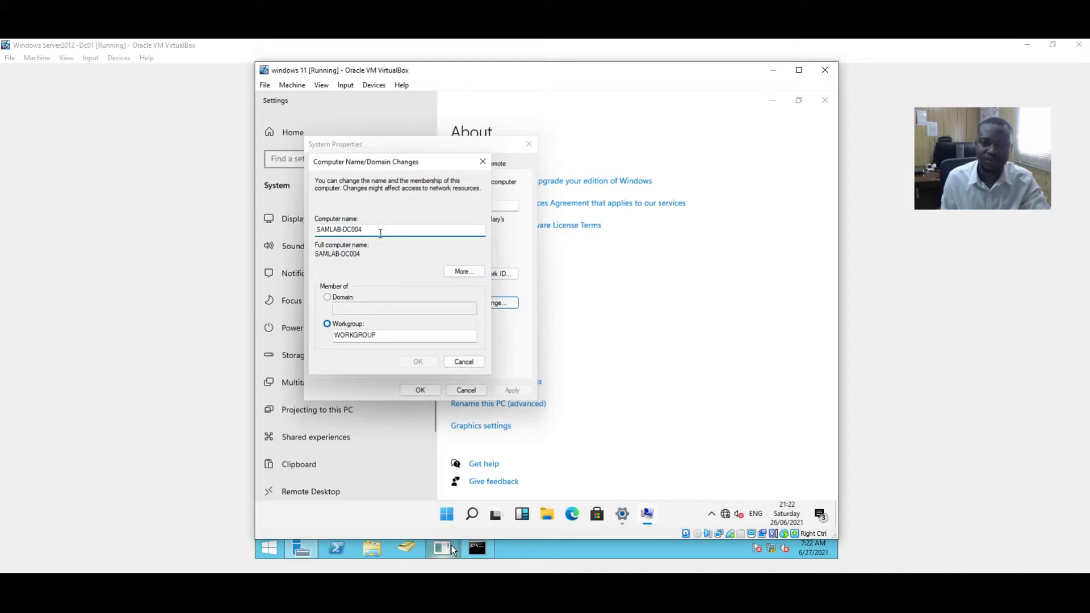
Switch membership from workgroup to Domain, enter SAMLAP.COM, and submit the join
{"action": "left_click", "coordinate": [328, 298]}
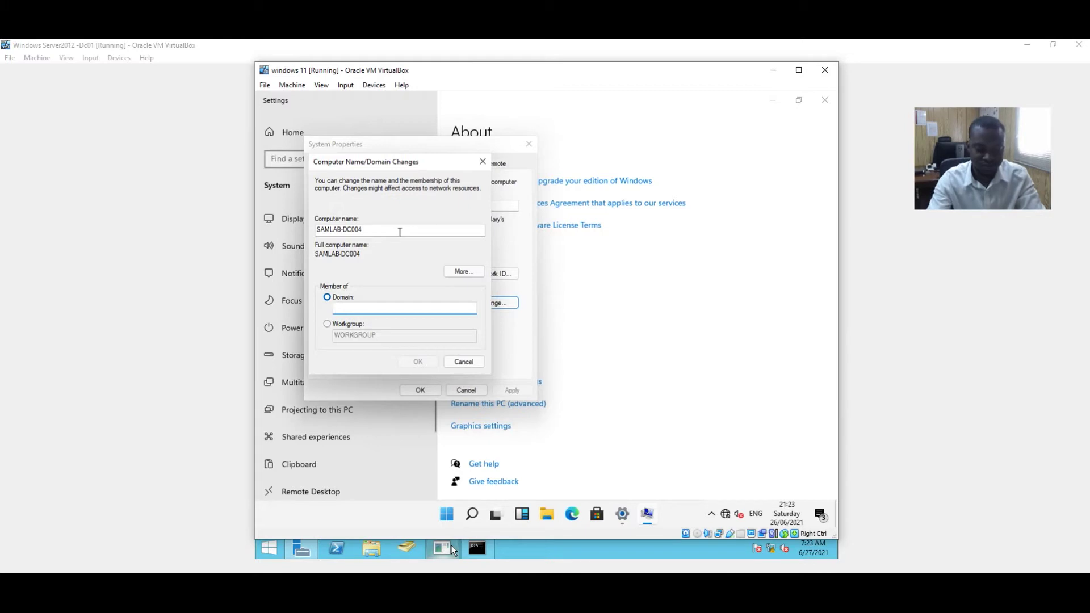
{"action": "type", "text": "S"}
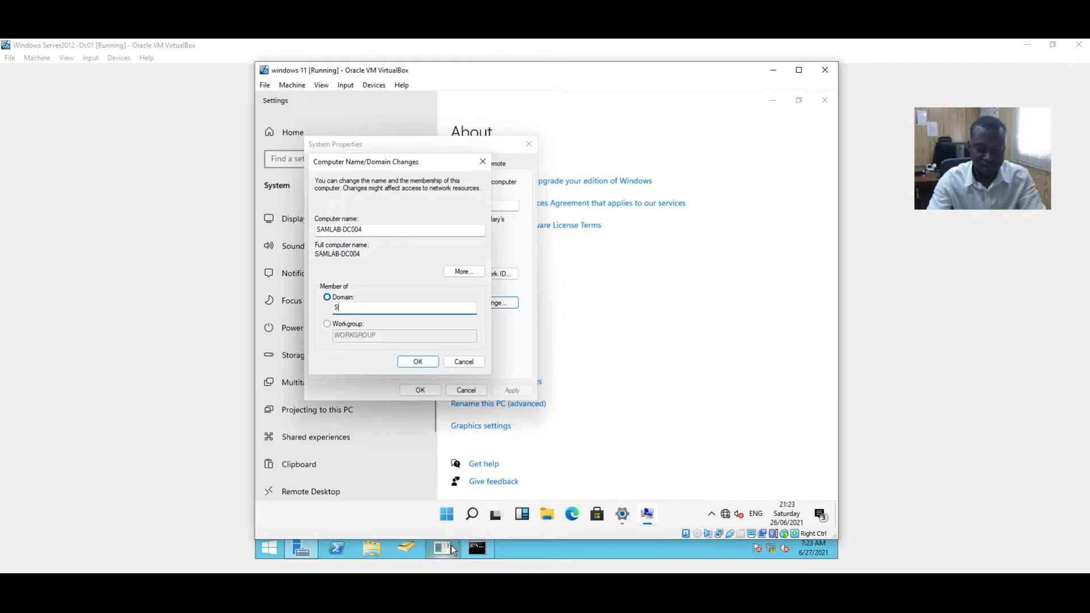
{"action": "type", "text": "A"}
{"action": "type", "text": "P"}
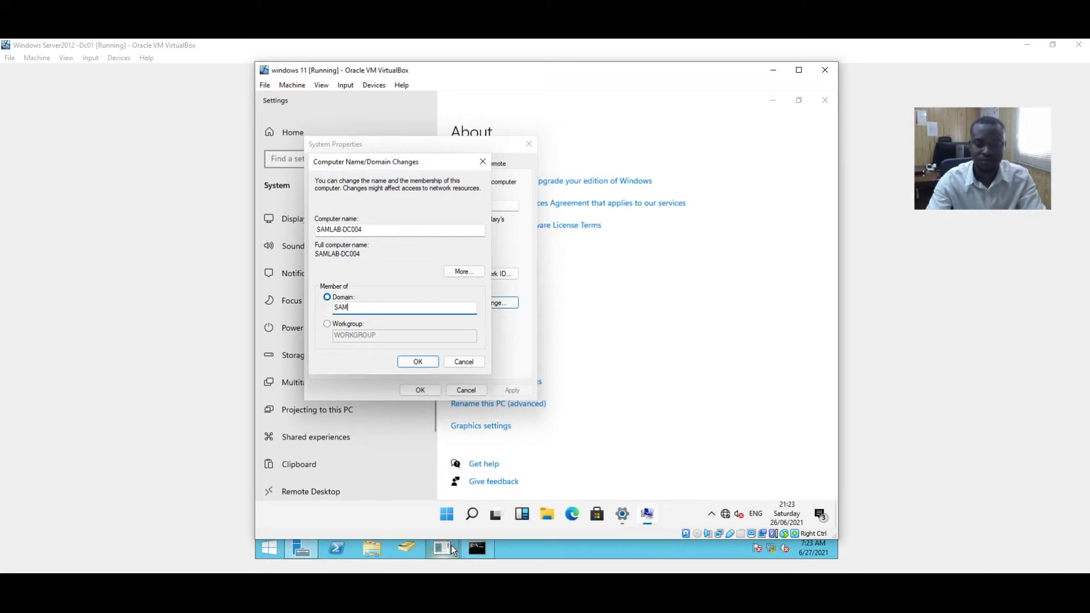
{"action": "type", "text": "AP"}
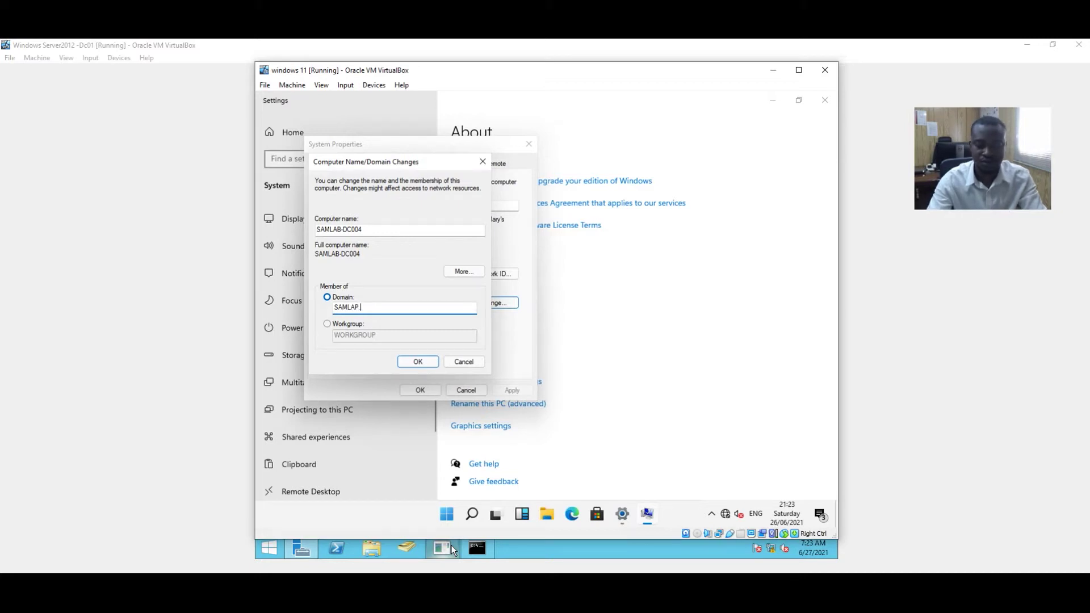
{"action": "type", "text": "C"}
{"action": "type", "text": "M"}
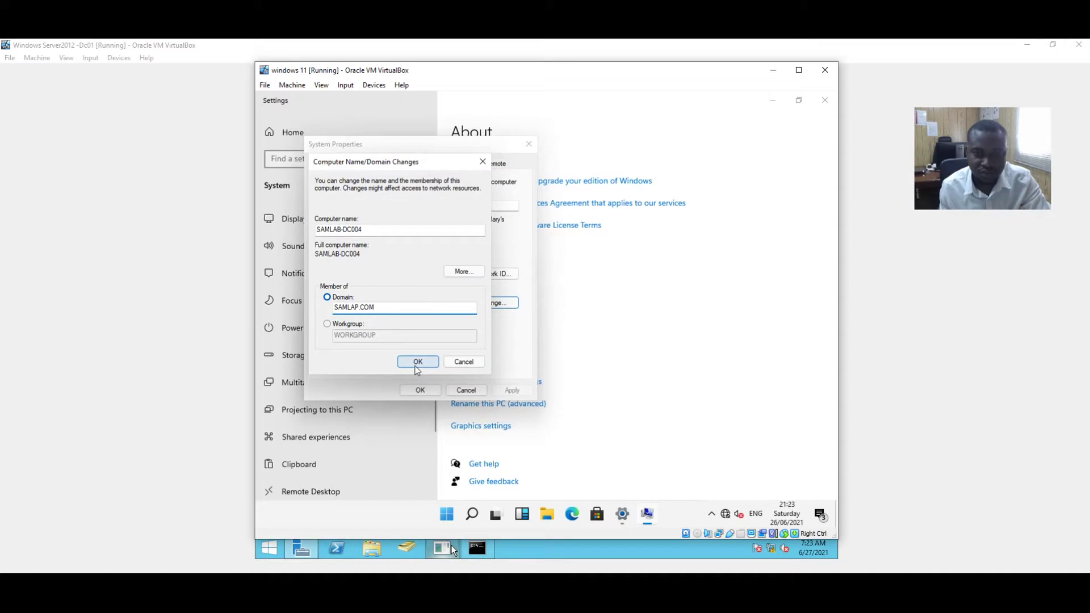
{"action": "key", "text": "BackSpace"}
{"action": "key", "text": "BackSpace"}
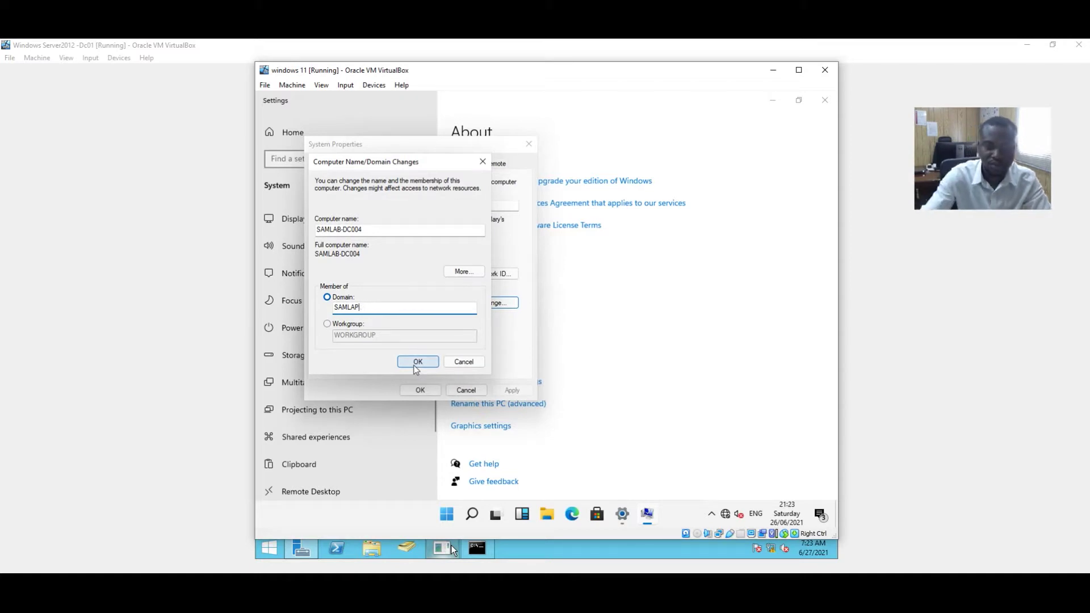
{"action": "type", "text": "."}
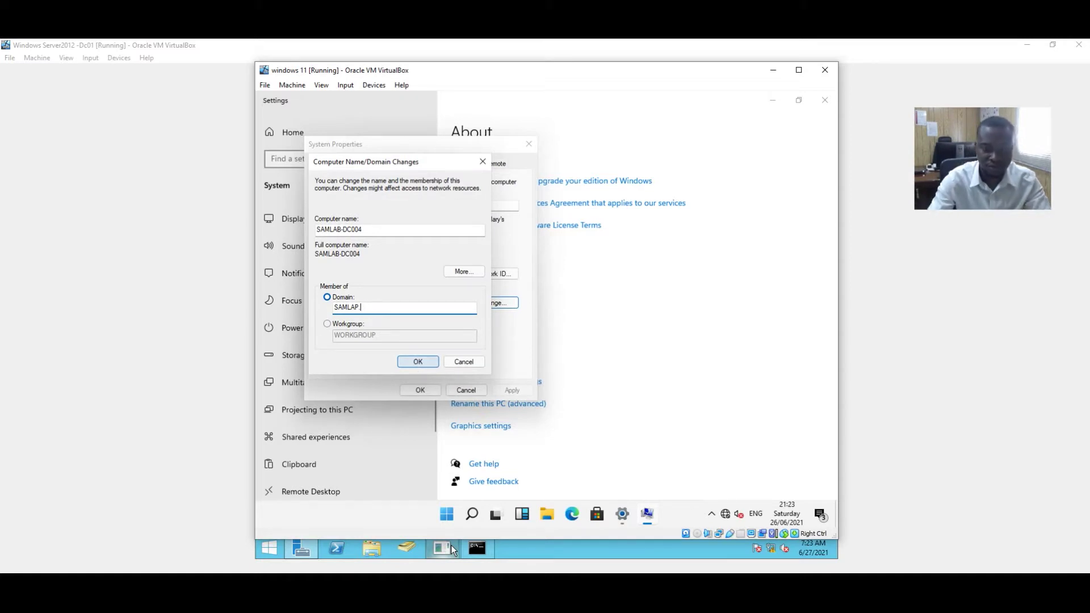
{"action": "type", "text": "COM"}
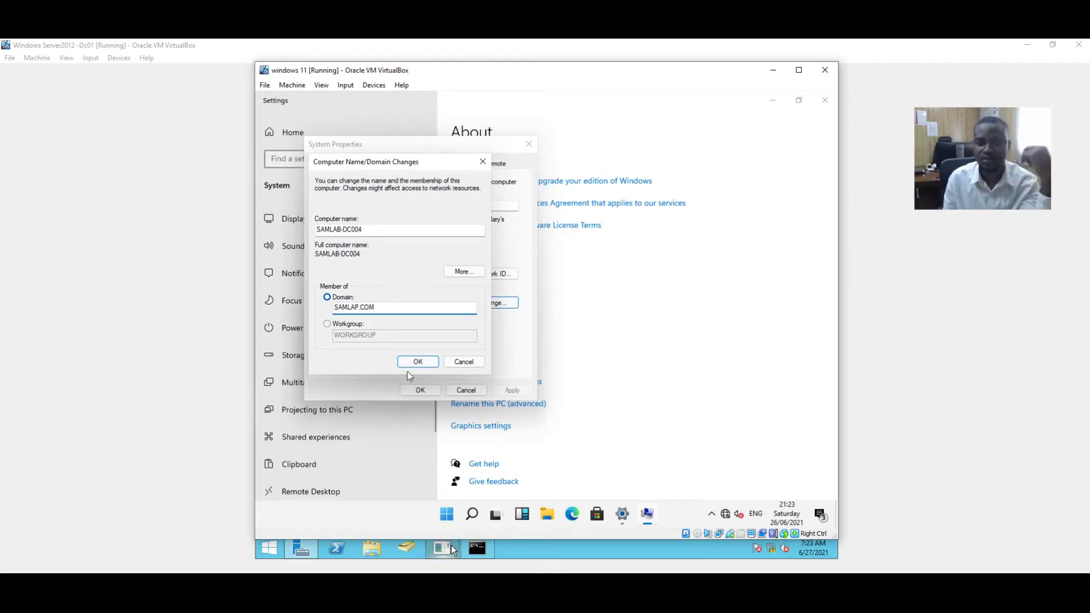
{"action": "left_click", "coordinate": [420, 366]}
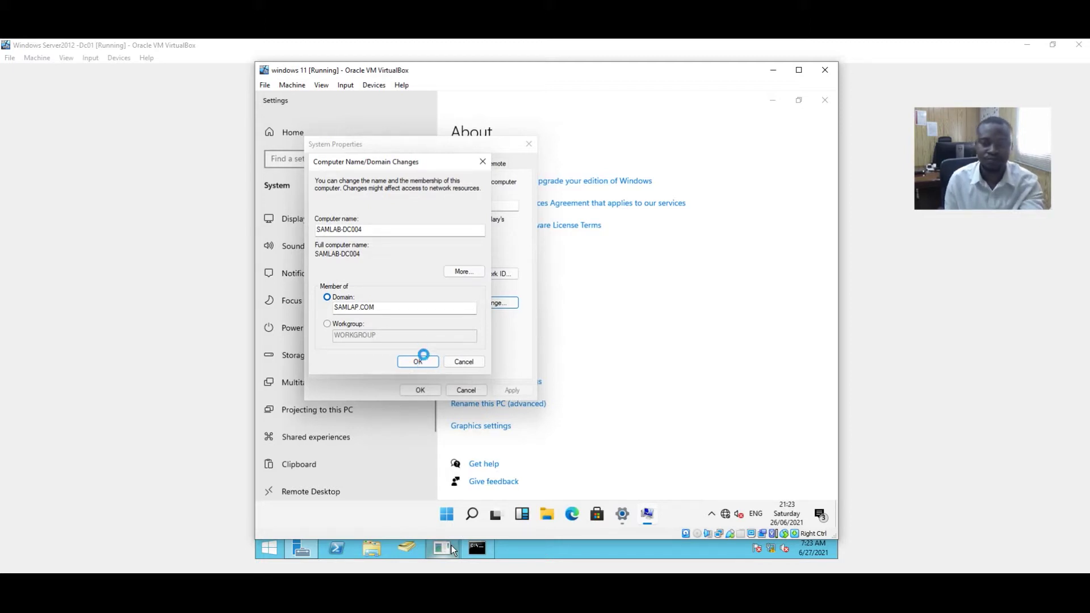
In a Command Prompt, run ipconfig and then ping 192.168.1.12
{"action": "key", "text": "super+r"}
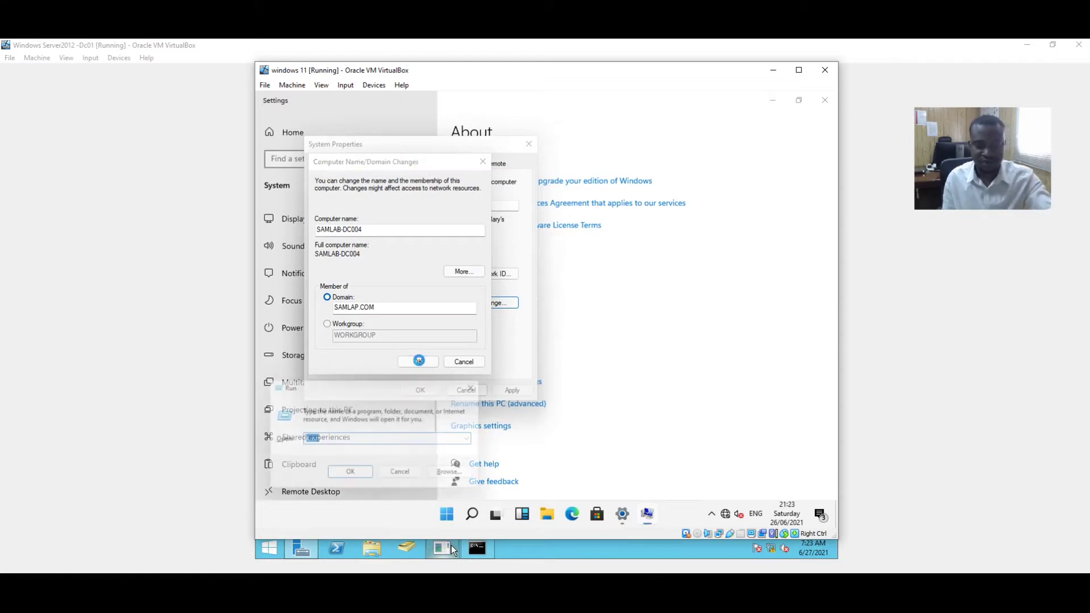
{"action": "key", "text": "Return"}
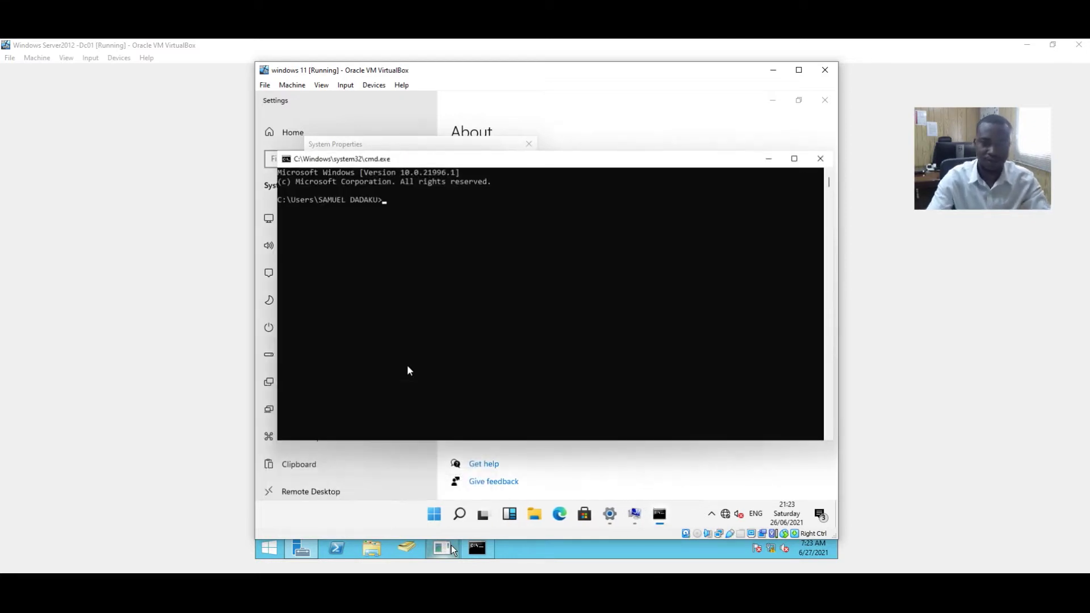
{"action": "type", "text": "ipc"}
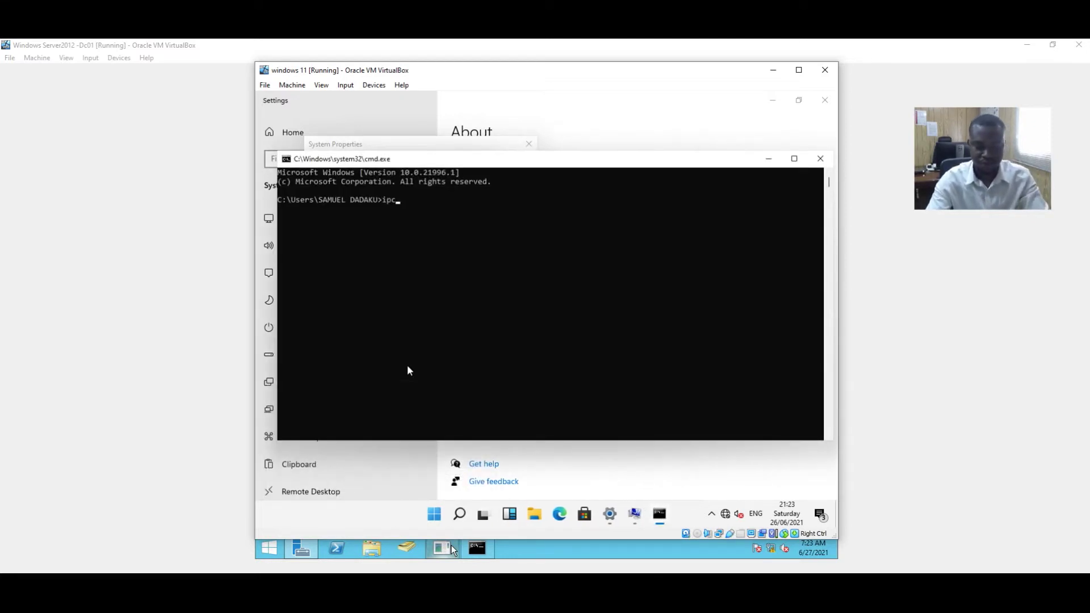
{"action": "type", "text": "onfig"}
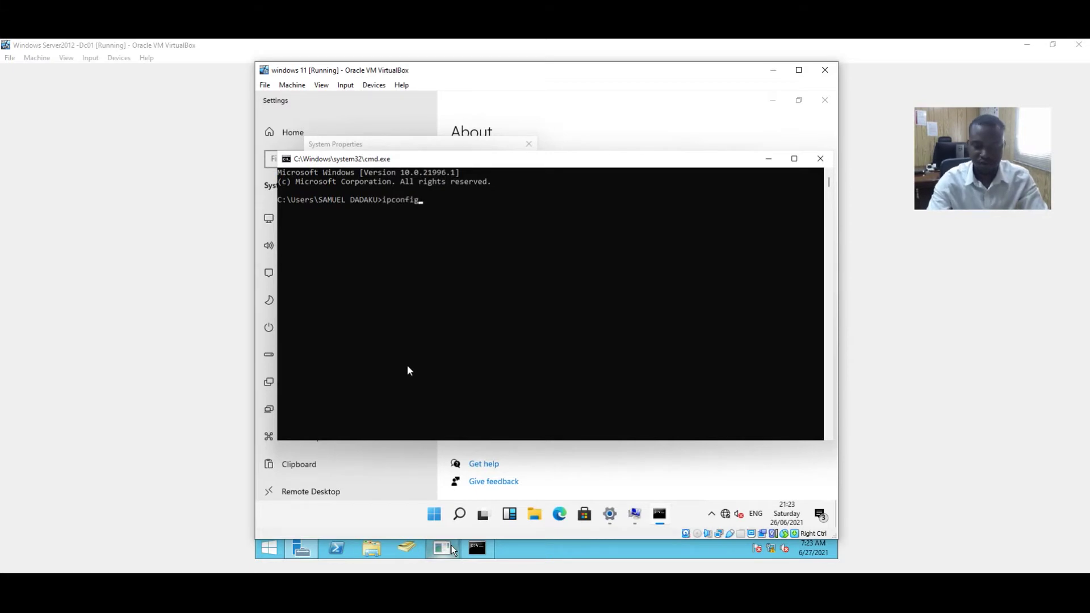
{"action": "key", "text": "Return"}
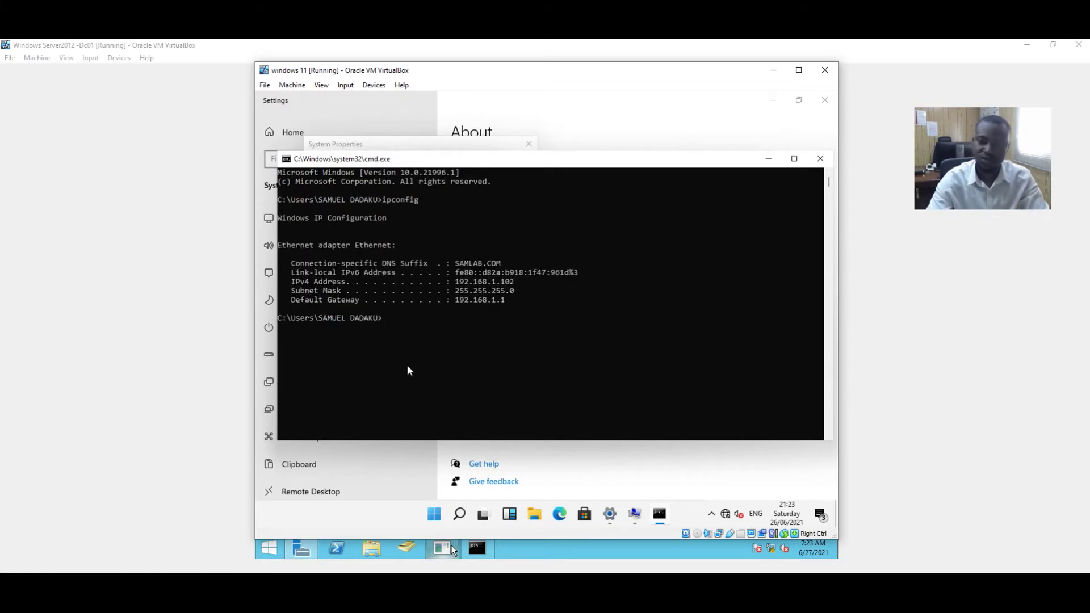
{"action": "type", "text": "p"}
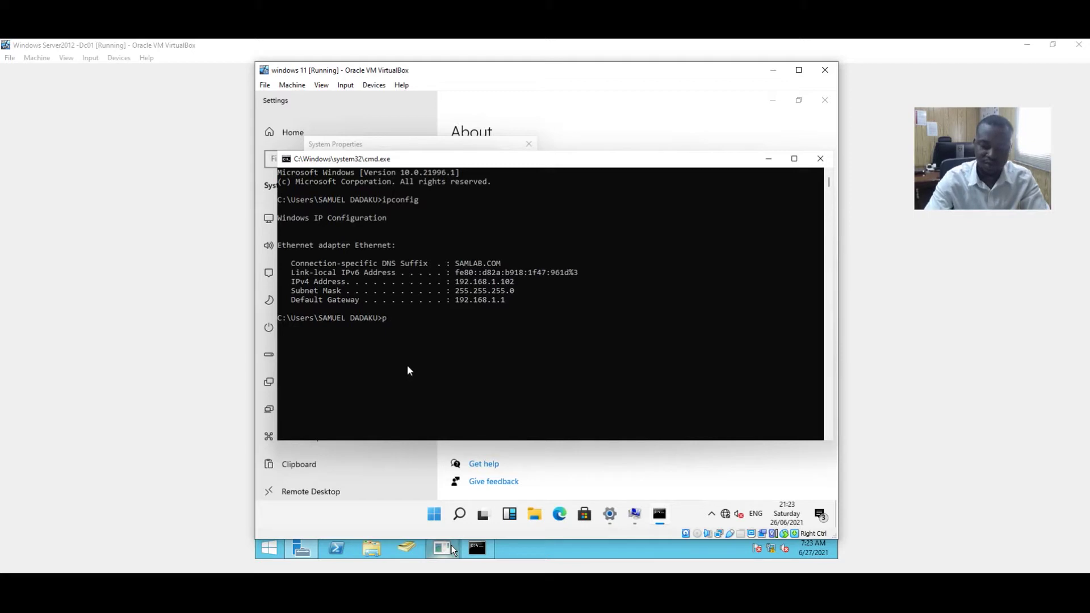
{"action": "type", "text": "ing"}
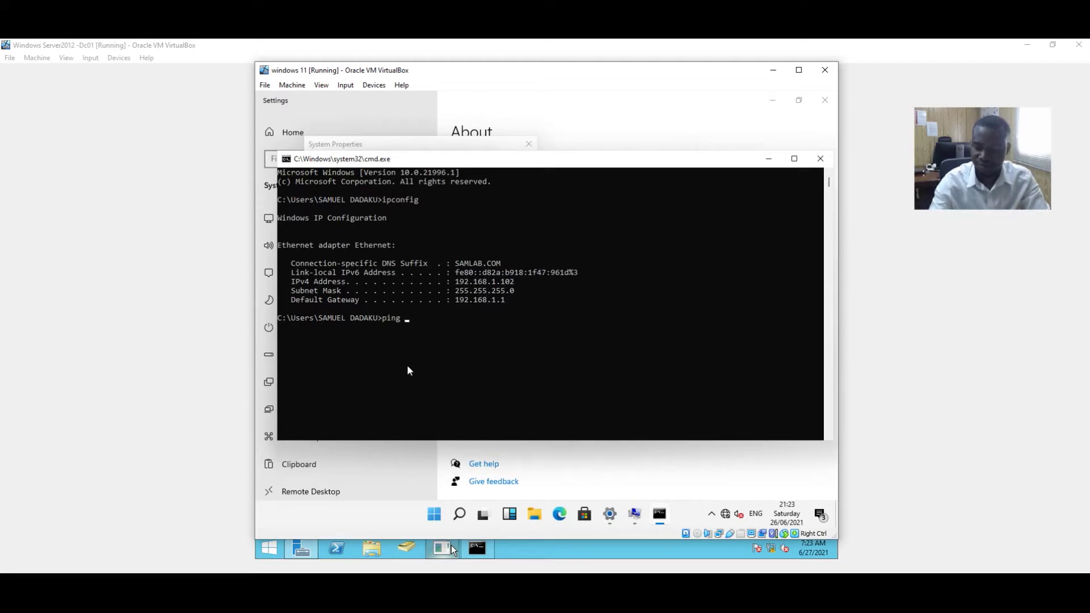
{"action": "type", "text": "192.168"}
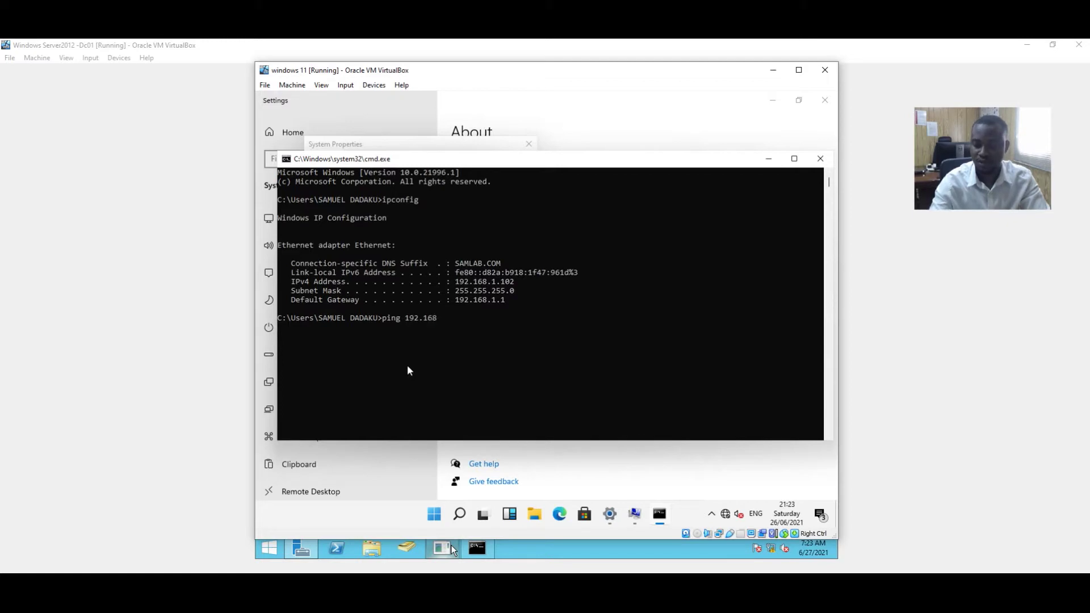
{"action": "type", "text": ".1.12"}
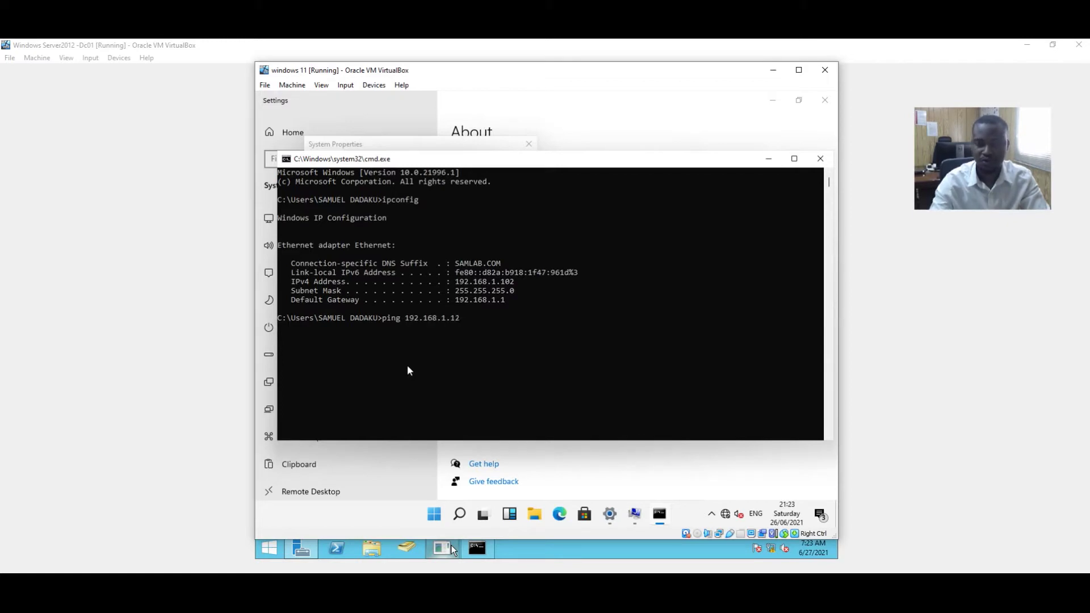
{"action": "key", "text": "Return"}
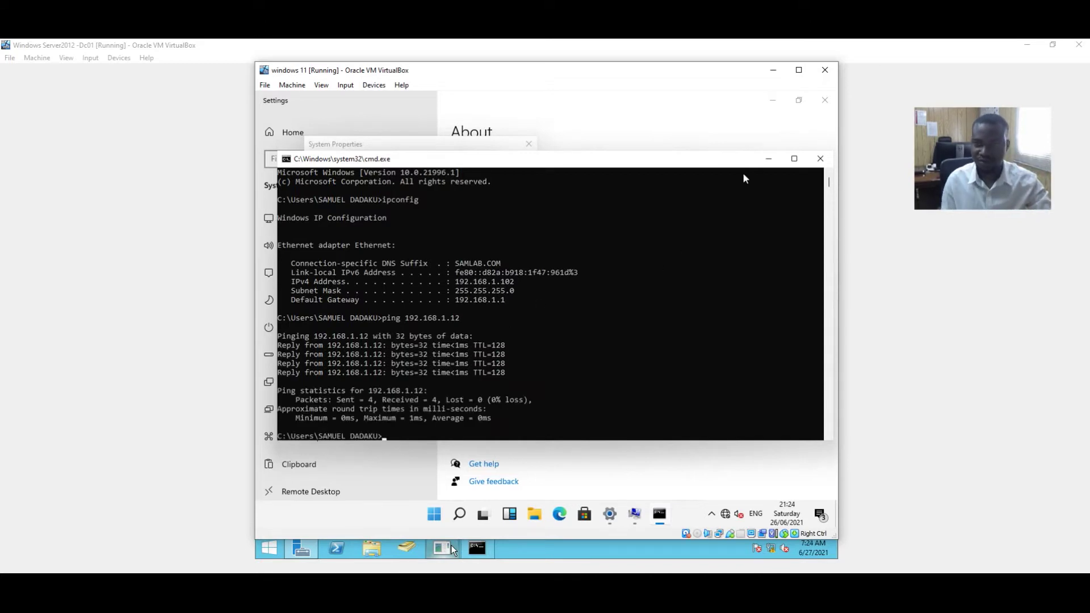
Dismiss the domain controller error and open Network & Internet settings to its advanced options
{"action": "left_click", "coordinate": [772, 159]}
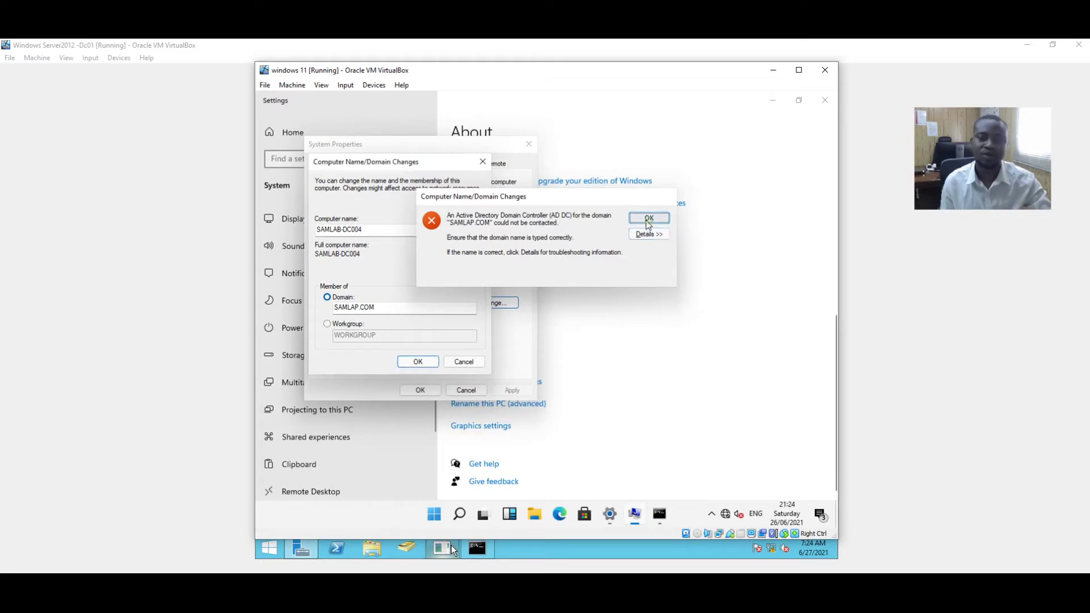
{"action": "left_click", "coordinate": [650, 221]}
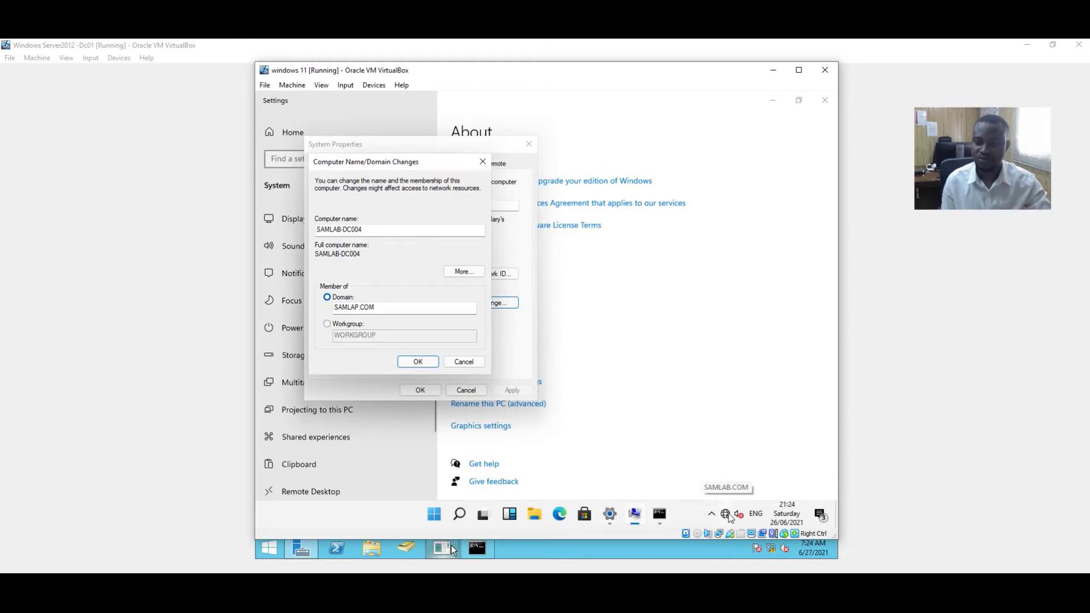
{"action": "right_click", "coordinate": [727, 516]}
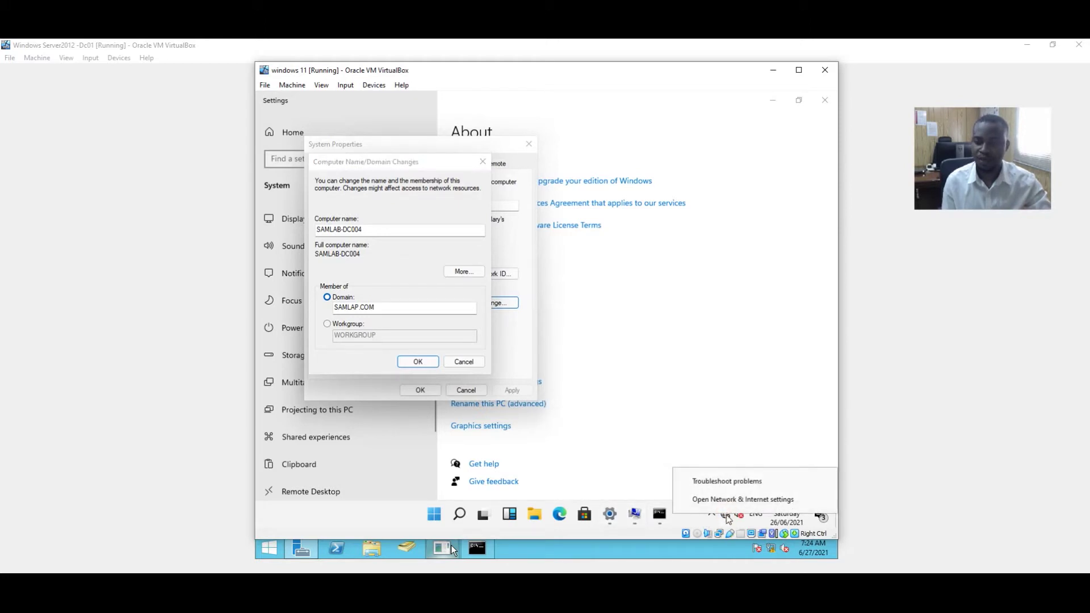
{"action": "left_click", "coordinate": [727, 499]}
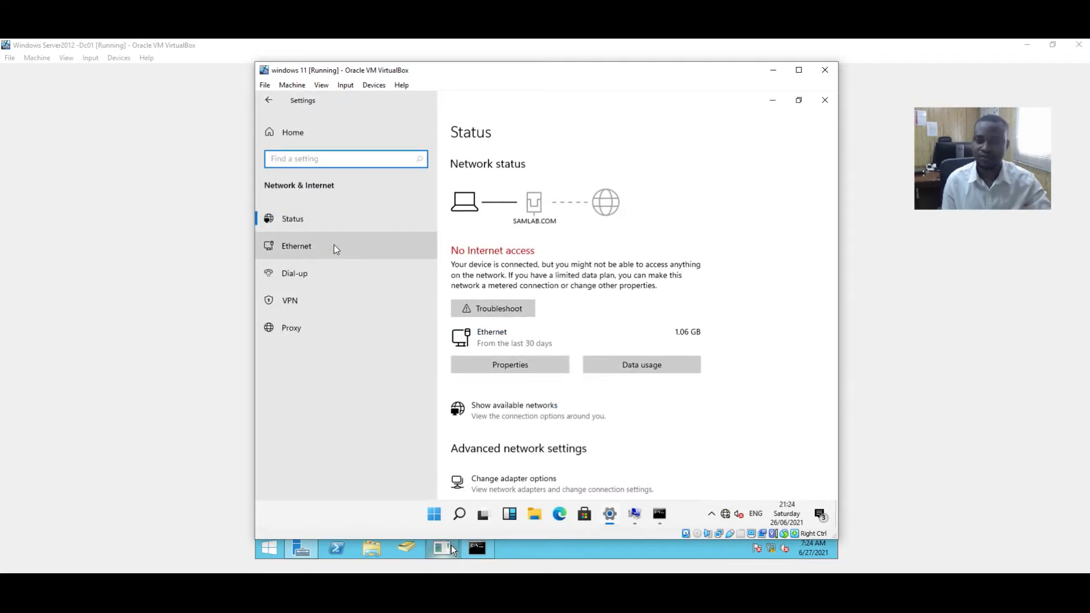
{"action": "scroll", "coordinate": [540, 284], "scroll_direction": "down", "scroll_amount": 2}
{"action": "scroll", "coordinate": [539, 284], "scroll_direction": "down", "scroll_amount": 1}
{"action": "scroll", "coordinate": [537, 287], "scroll_direction": "down", "scroll_amount": 1}
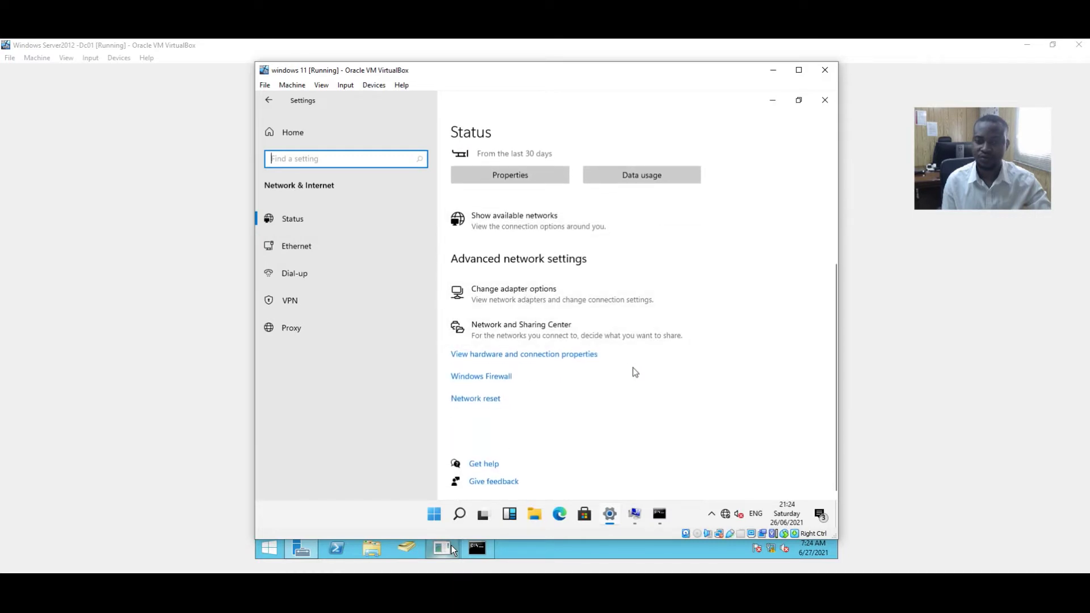
Turn off IPv6 in the Ethernet adapter's properties
{"action": "left_click", "coordinate": [525, 295]}
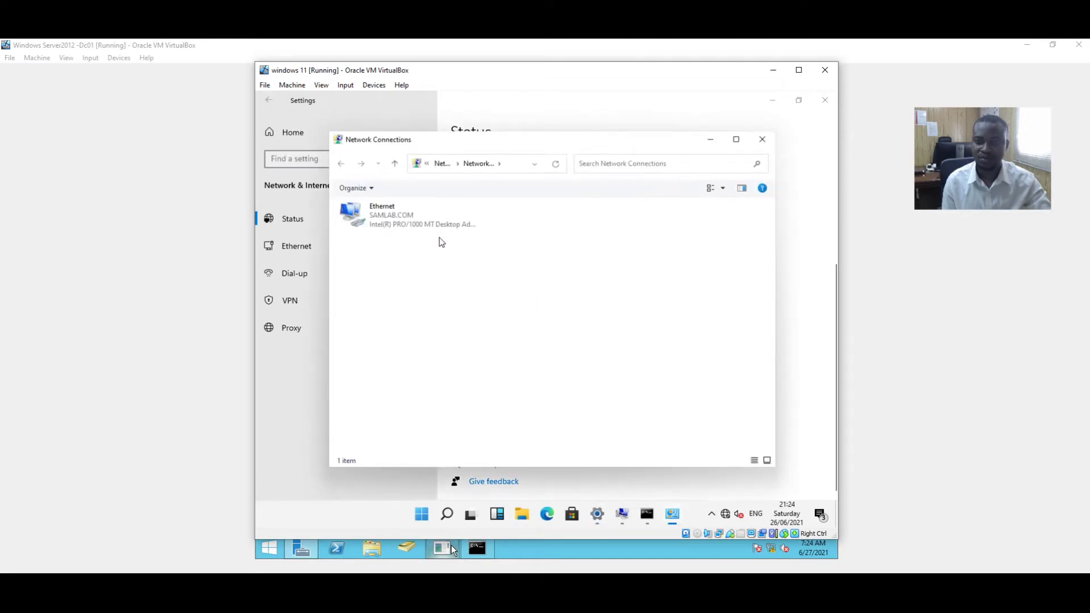
{"action": "right_click", "coordinate": [416, 221]}
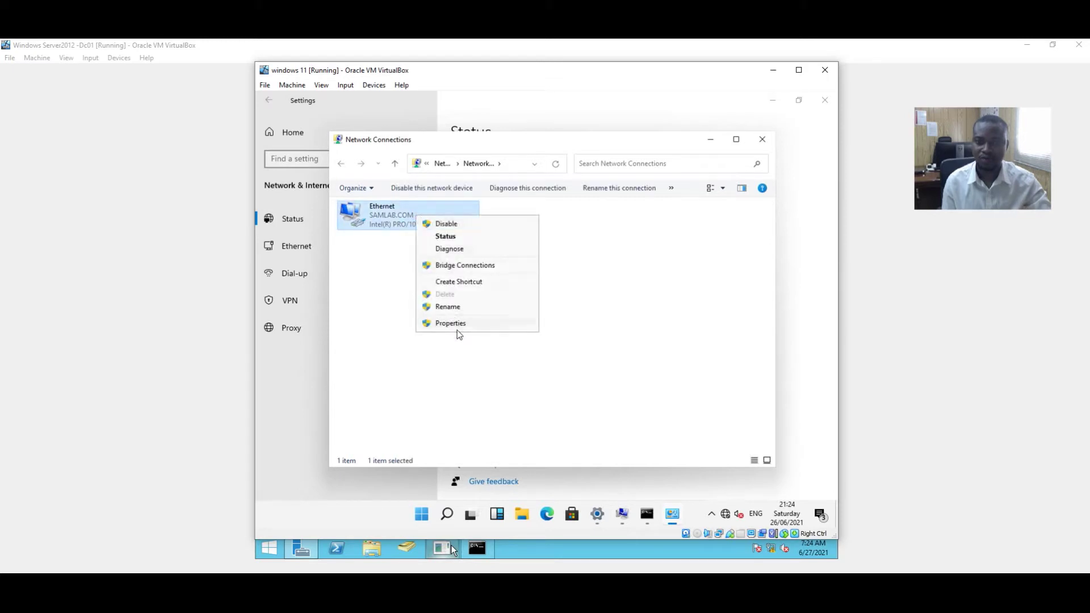
{"action": "left_click", "coordinate": [458, 324]}
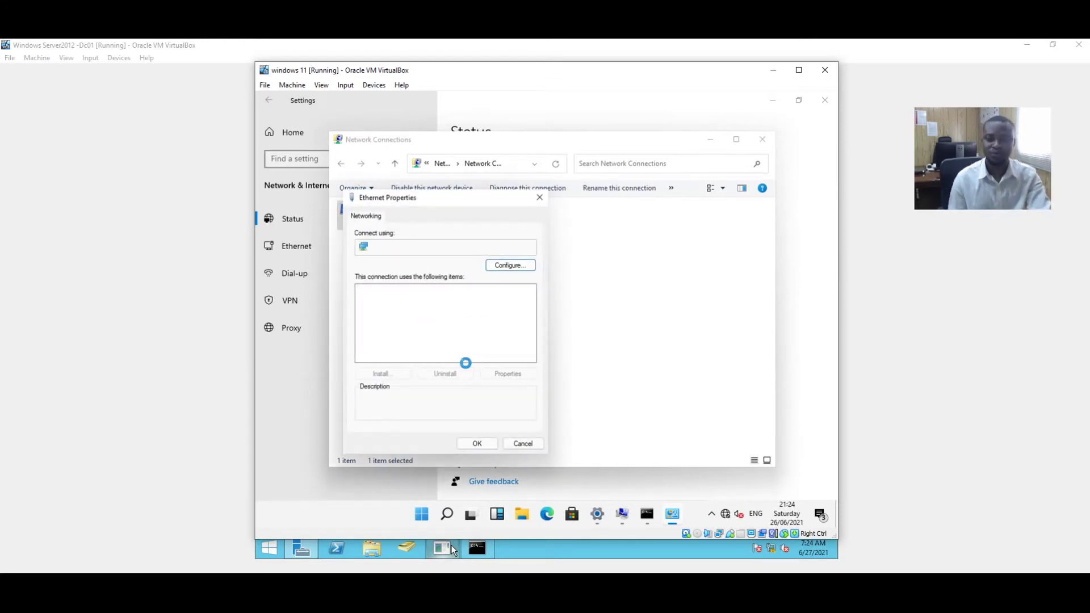
{"action": "left_click", "coordinate": [468, 348]}
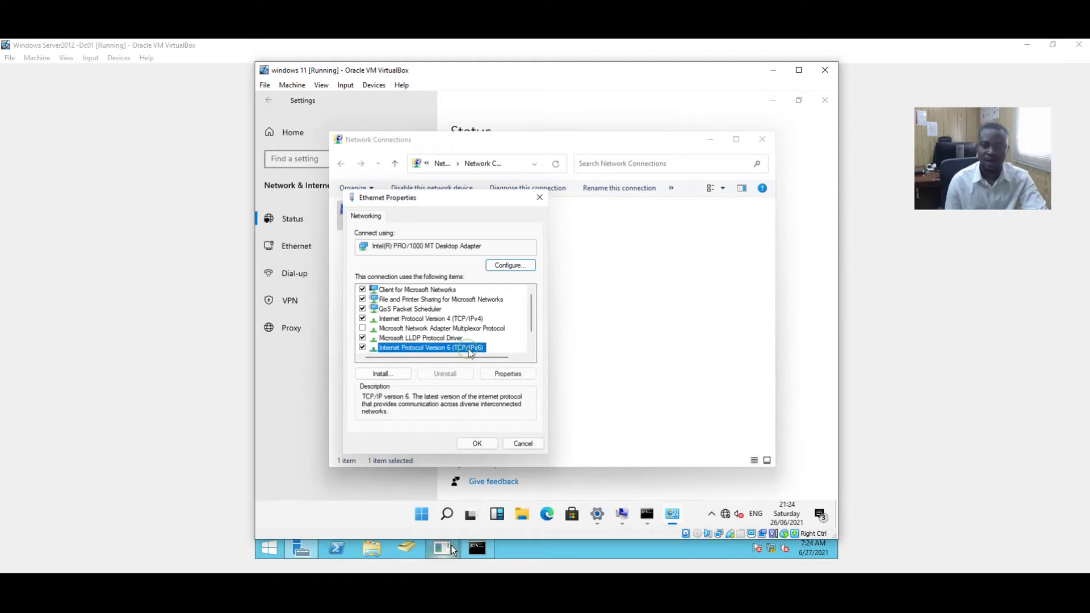
{"action": "left_click", "coordinate": [362, 348]}
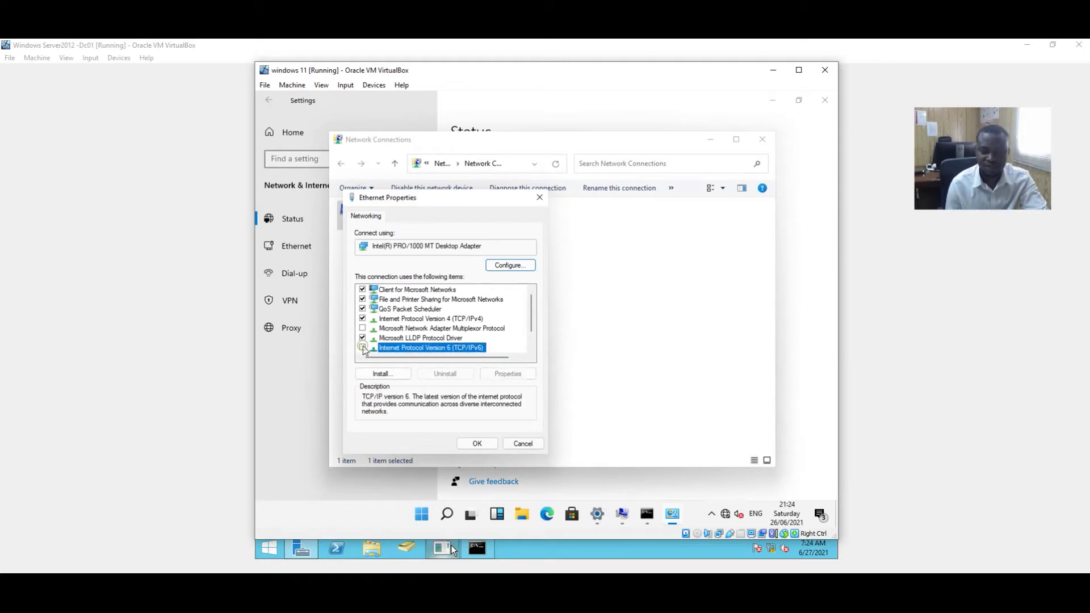
Set the IPv4 preferred DNS server to 192.168.1.12, then close the network windows
{"action": "left_click", "coordinate": [467, 319]}
{"action": "left_click", "coordinate": [508, 374]}
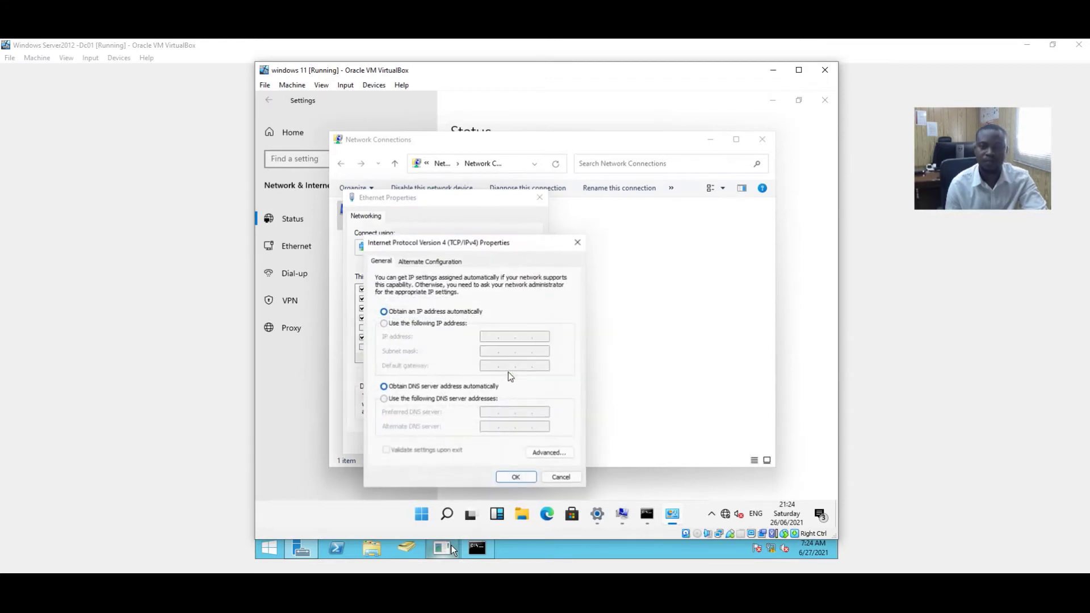
{"action": "left_click", "coordinate": [386, 401]}
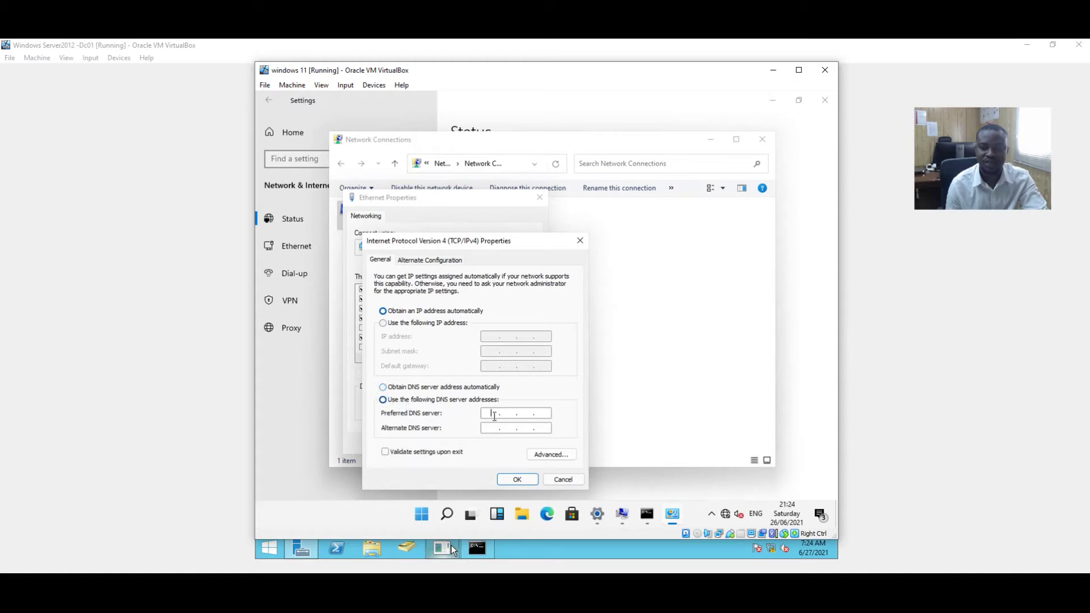
{"action": "left_click", "coordinate": [488, 408]}
{"action": "type", "text": "192.16"}
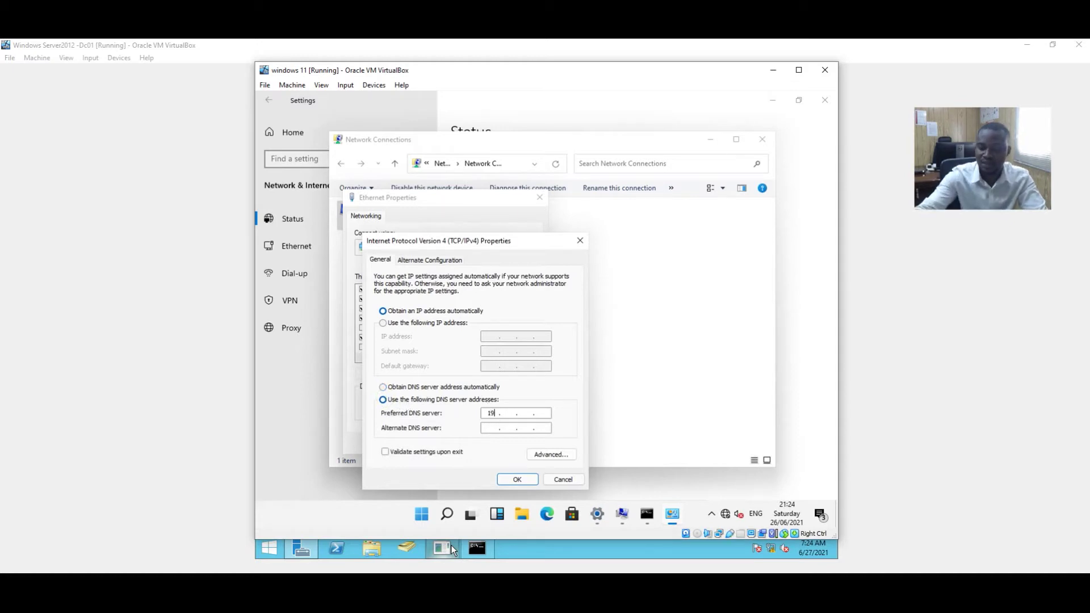
{"action": "type", "text": "8."}
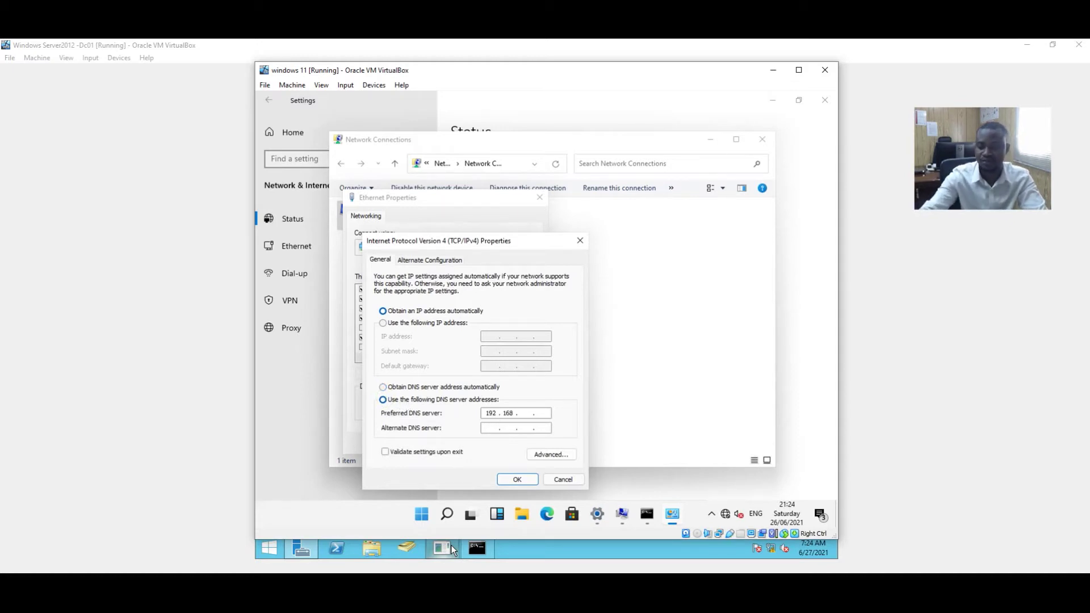
{"action": "type", "text": "1."}
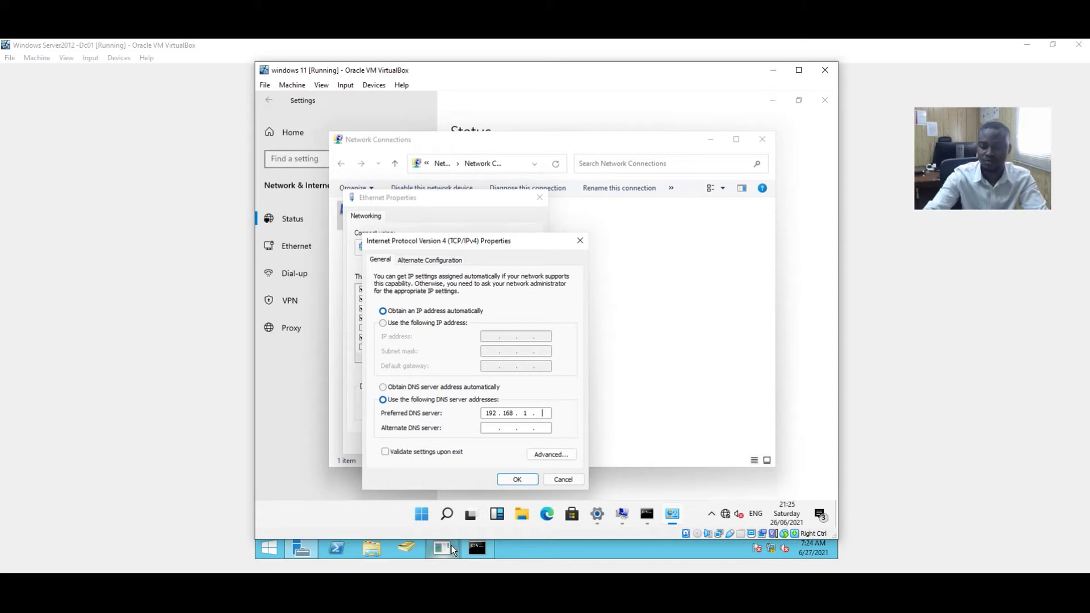
{"action": "type", "text": "12"}
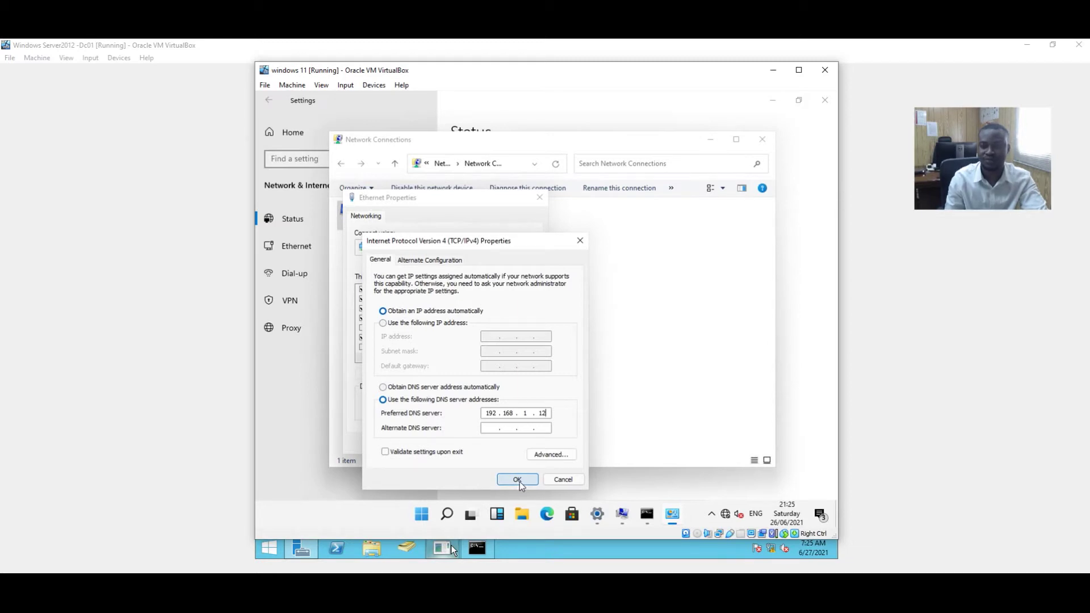
{"action": "left_click", "coordinate": [518, 479]}
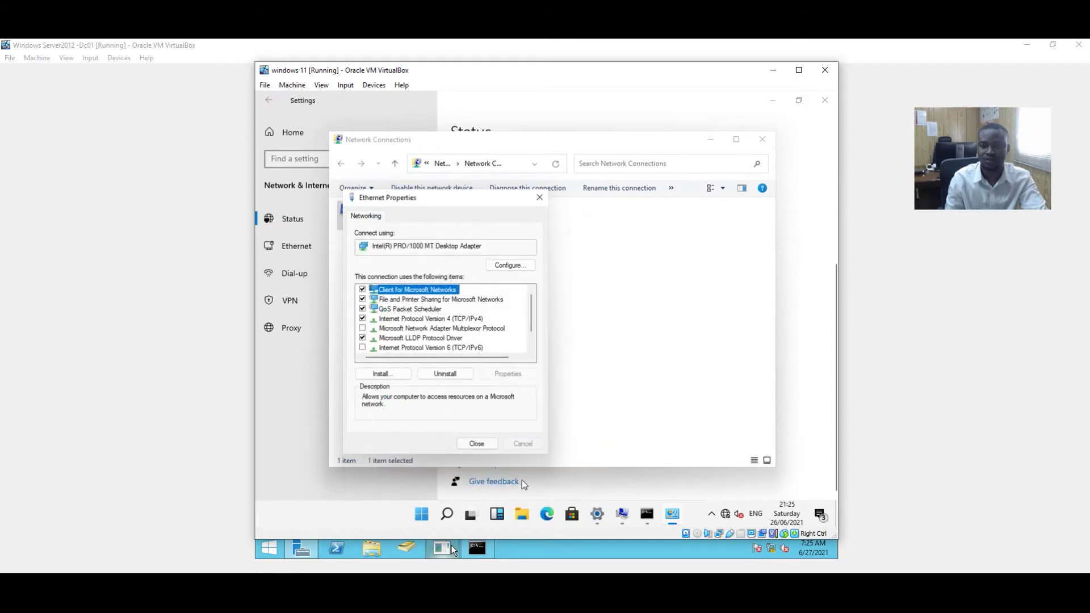
{"action": "left_click", "coordinate": [485, 448]}
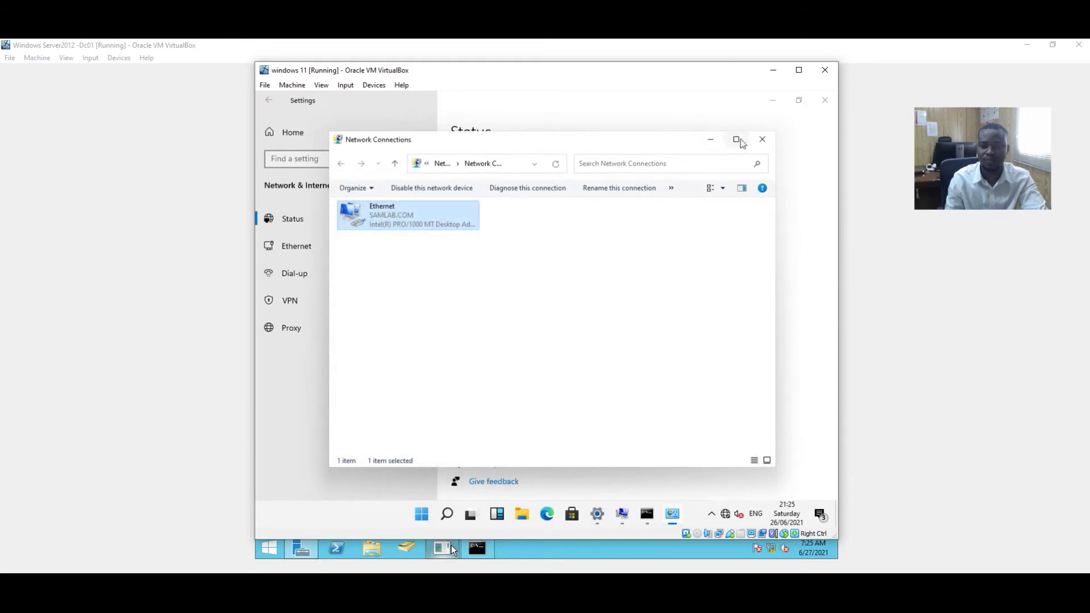
{"action": "mouse_move", "coordinate": [737, 140]}
{"action": "left_click", "coordinate": [762, 140]}
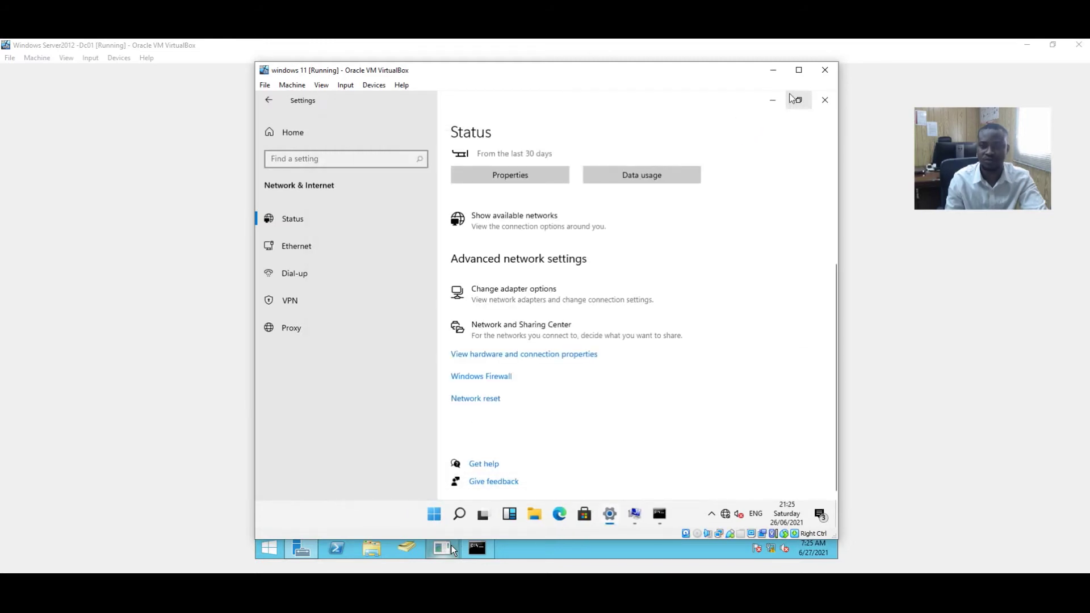
{"action": "left_click", "coordinate": [773, 101]}
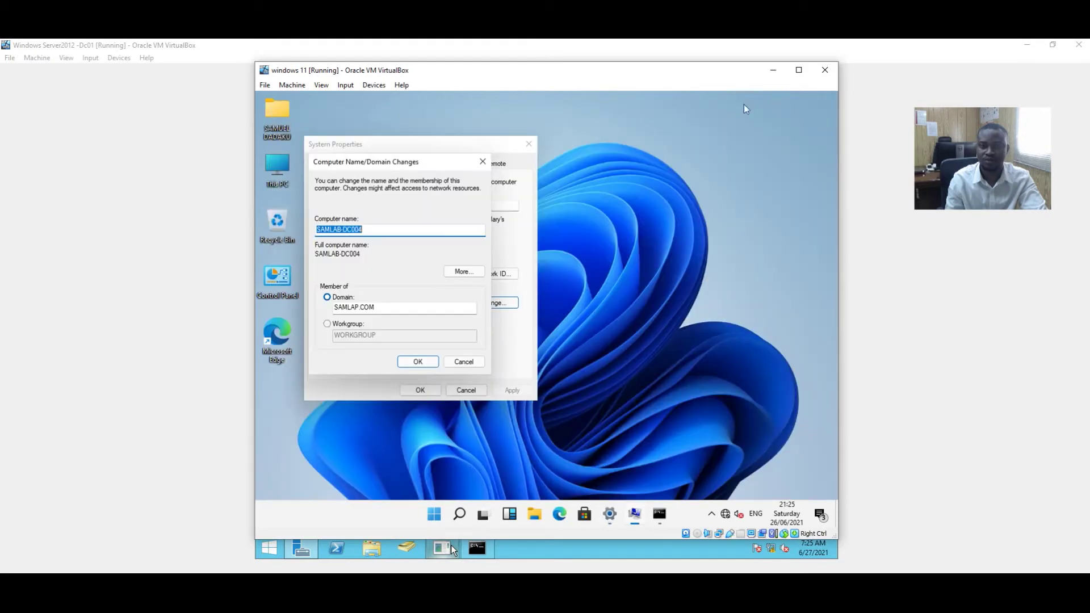
{"action": "left_click", "coordinate": [419, 361]}
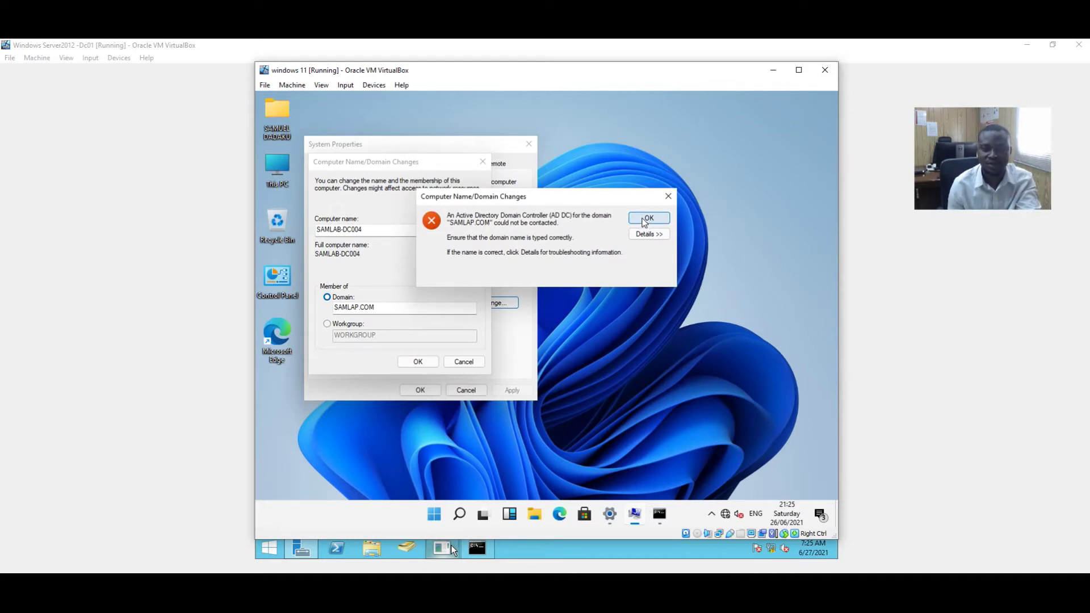
{"action": "left_click", "coordinate": [645, 220]}
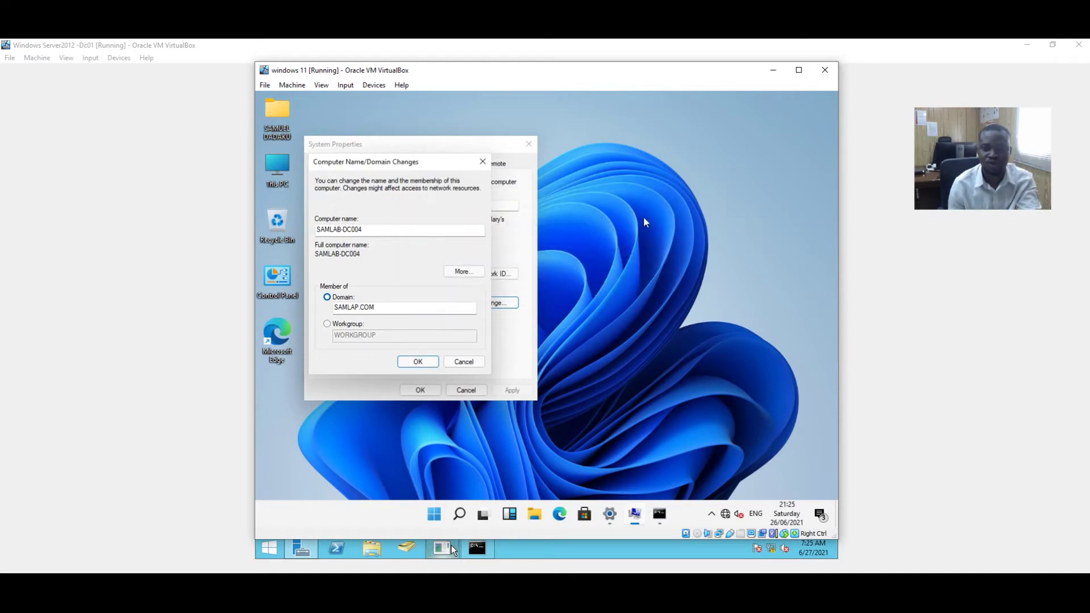
{"action": "left_click", "coordinate": [560, 555]}
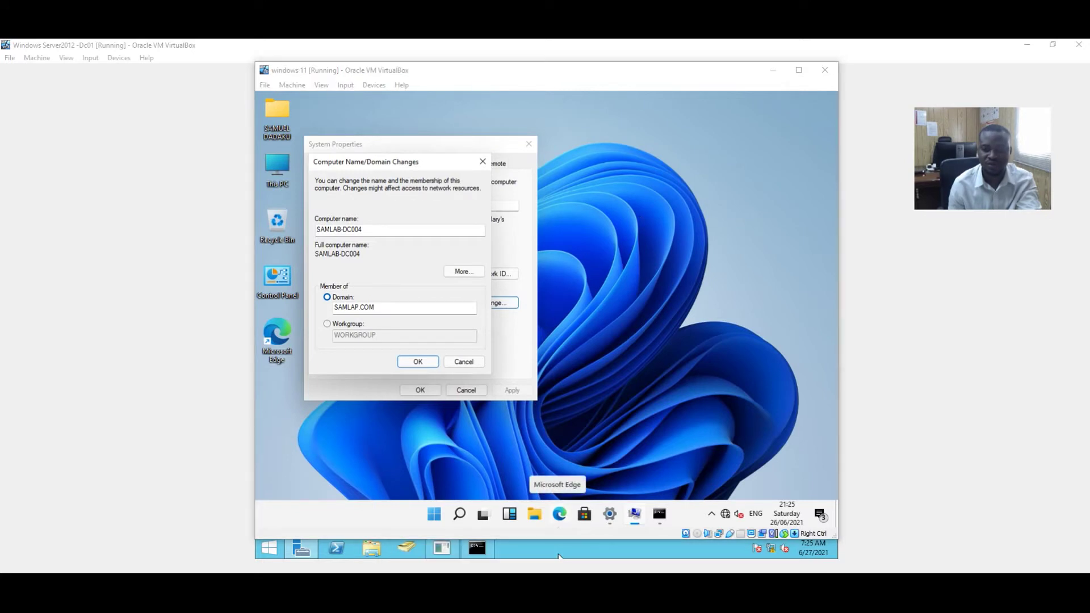
On the domain controller VM, open a Command Prompt and run ipconfig
{"action": "left_click", "coordinate": [514, 548]}
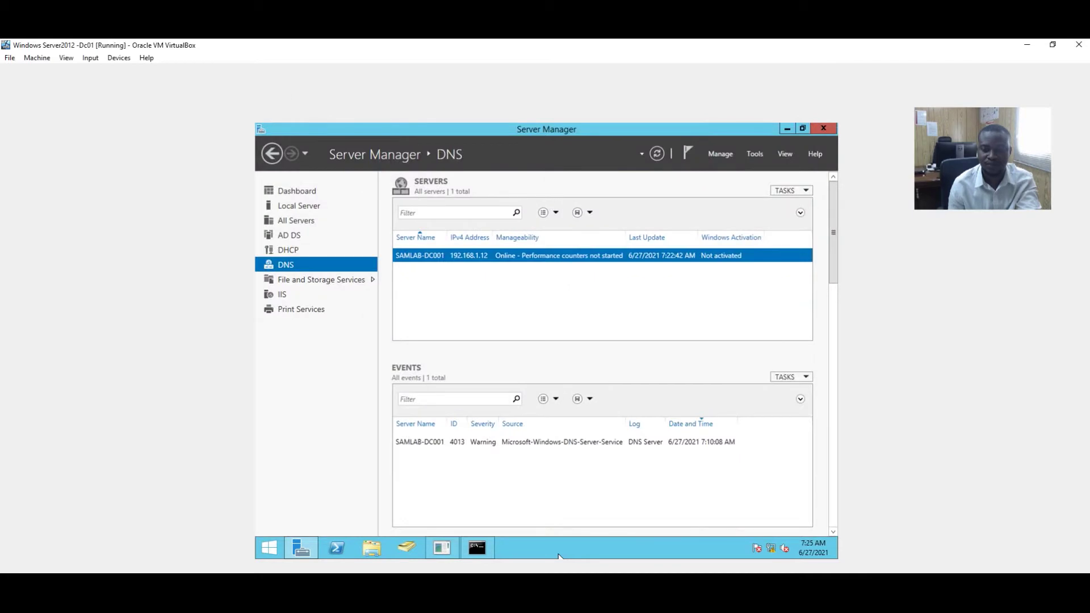
{"action": "key", "text": "super+r"}
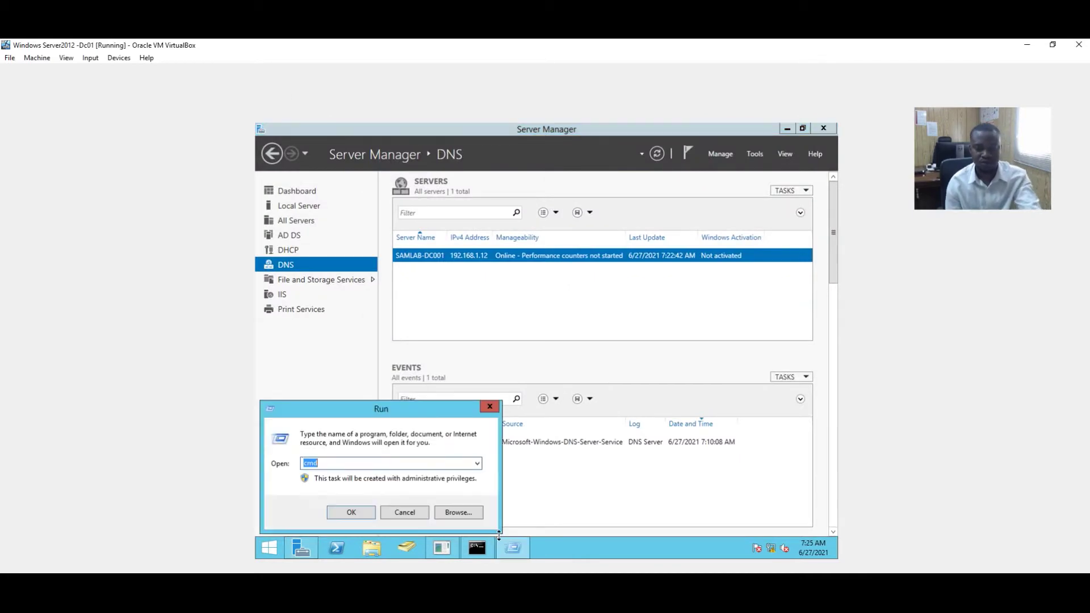
{"action": "key", "text": "Return"}
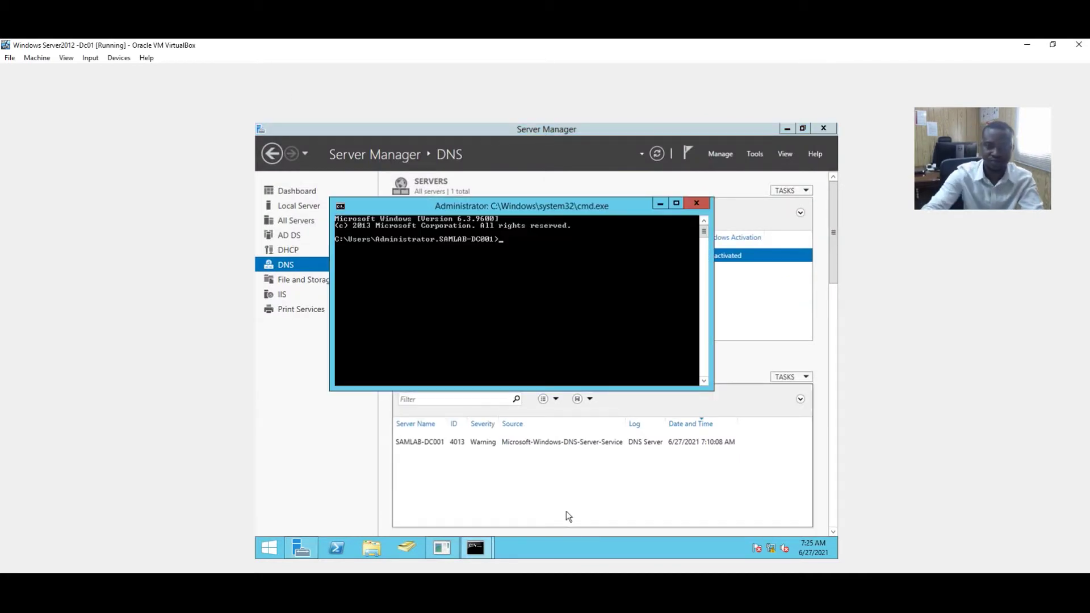
{"action": "type", "text": "ip"}
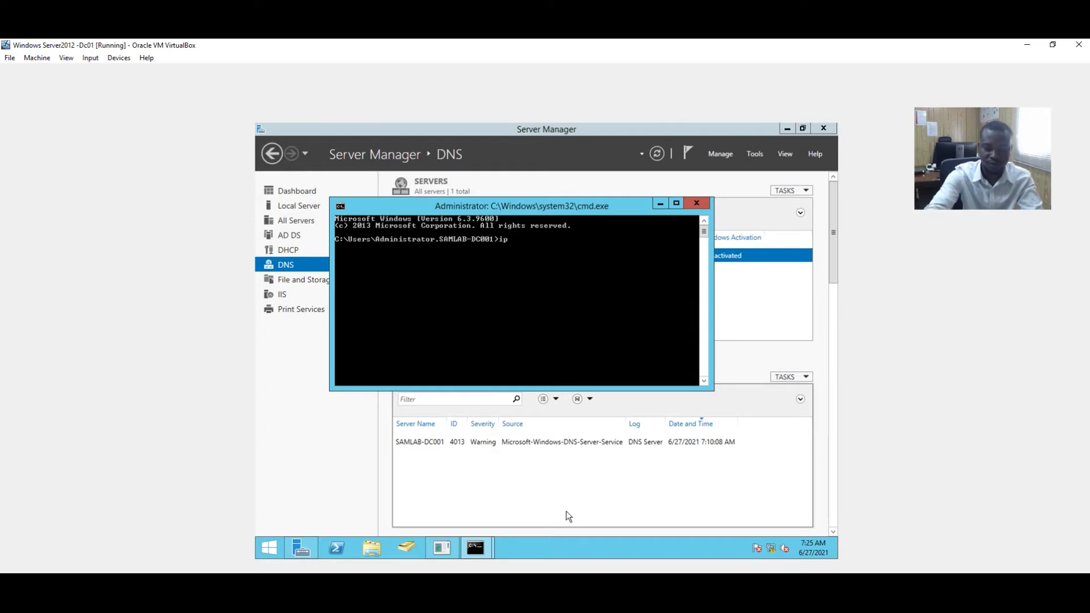
{"action": "type", "text": "onf"}
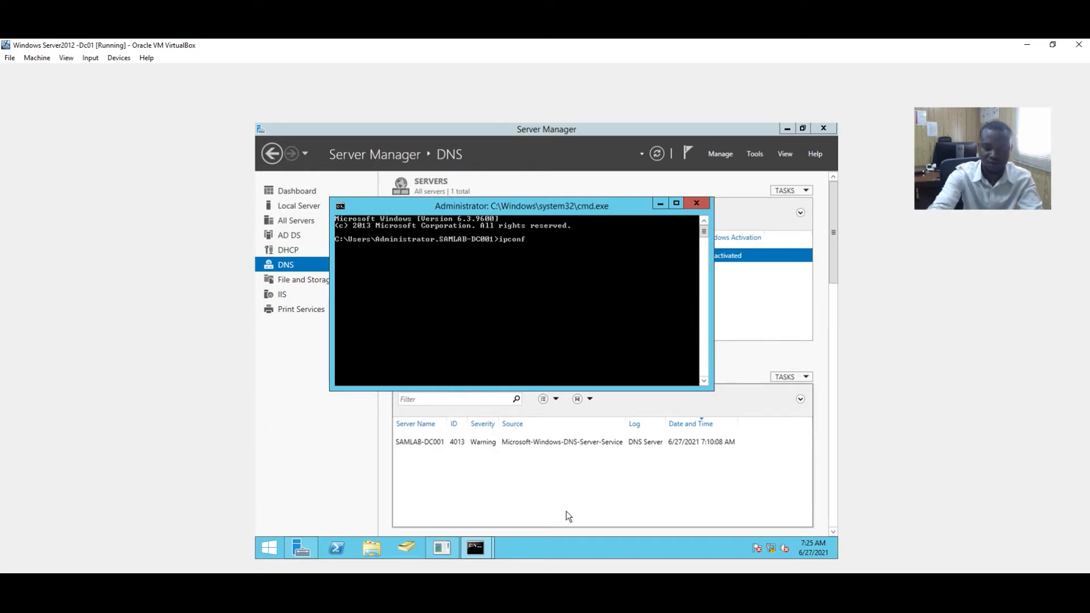
{"action": "type", "text": "g"}
{"action": "key", "text": "Return"}
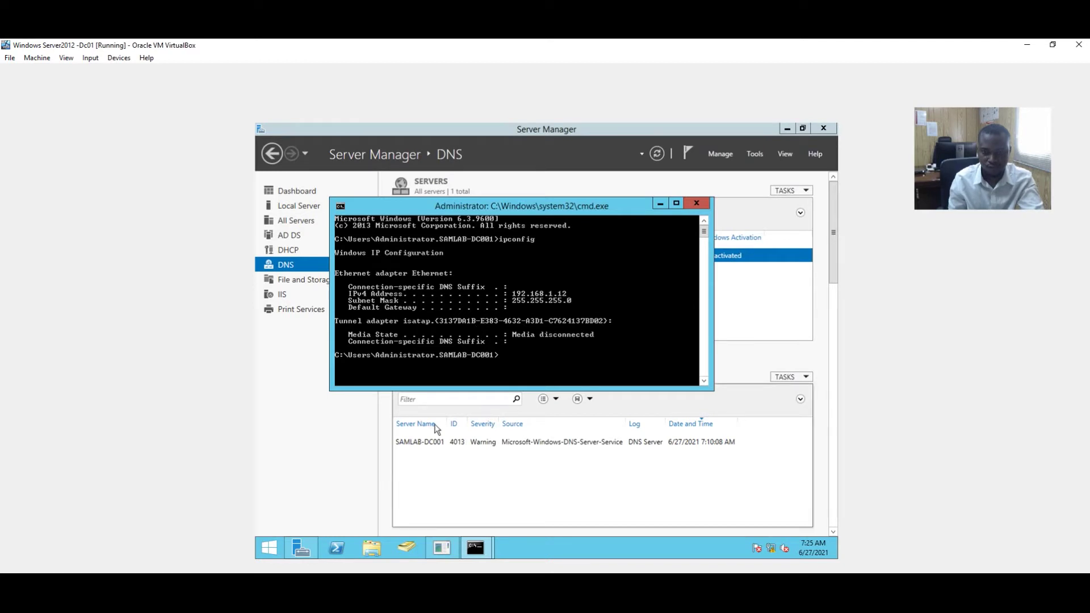
Run ipconfig /all to review the server's full configuration, then return to Windows 11
{"action": "type", "text": "ipconfig"}
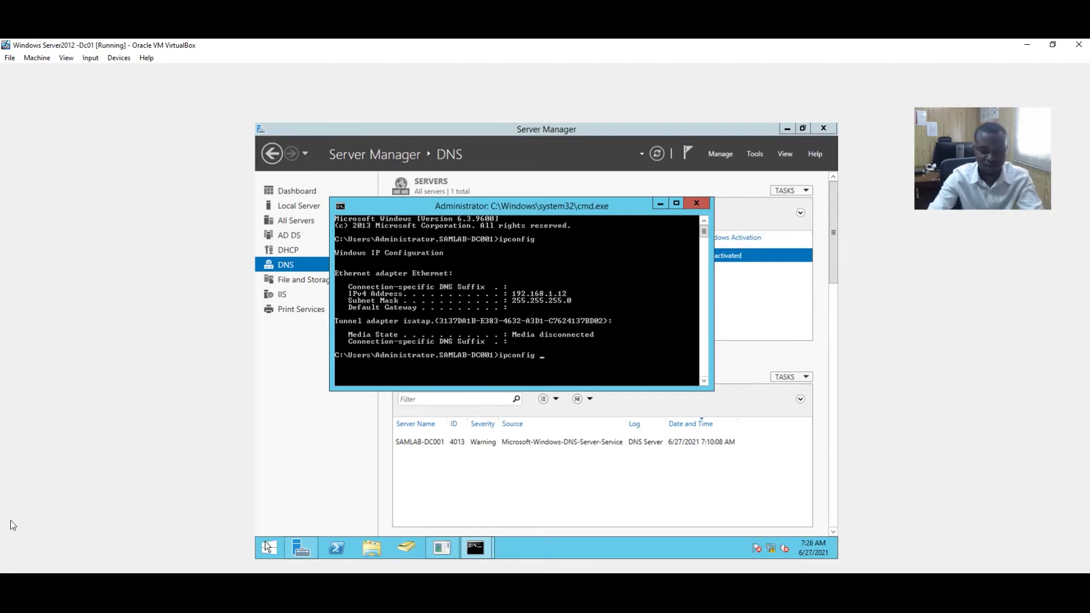
{"action": "type", "text": " /all"}
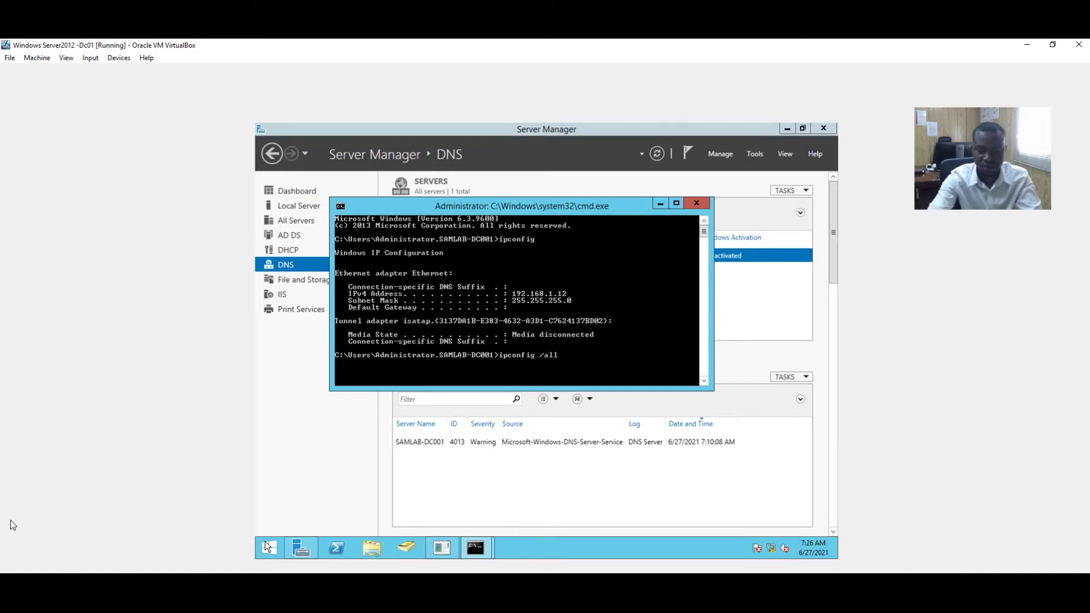
{"action": "key", "text": "Return"}
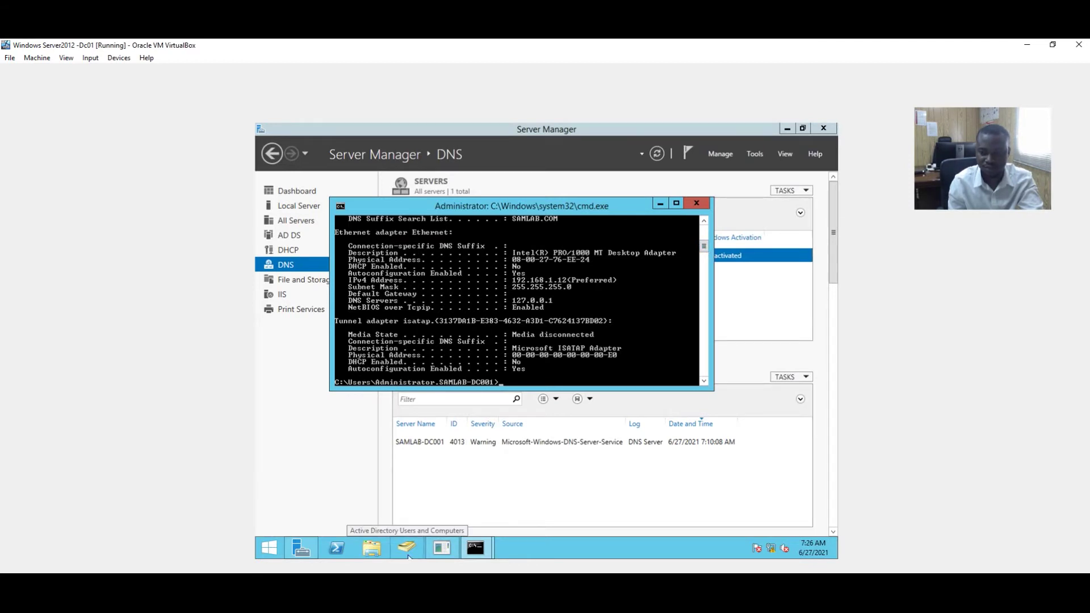
{"action": "scroll", "coordinate": [581, 364], "scroll_direction": "up", "scroll_amount": 8}
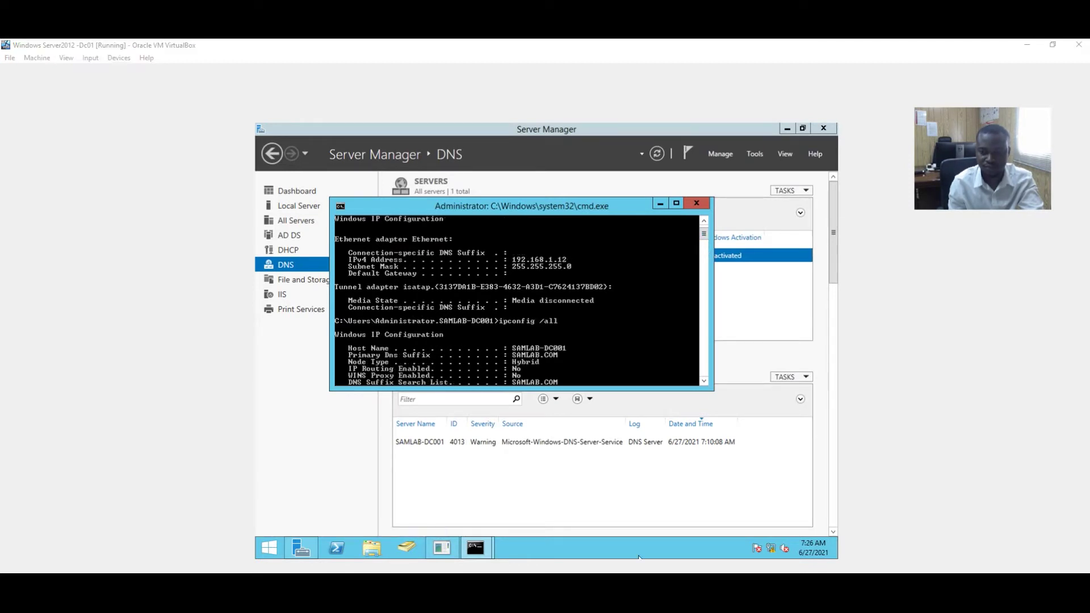
{"action": "left_click", "coordinate": [560, 354]}
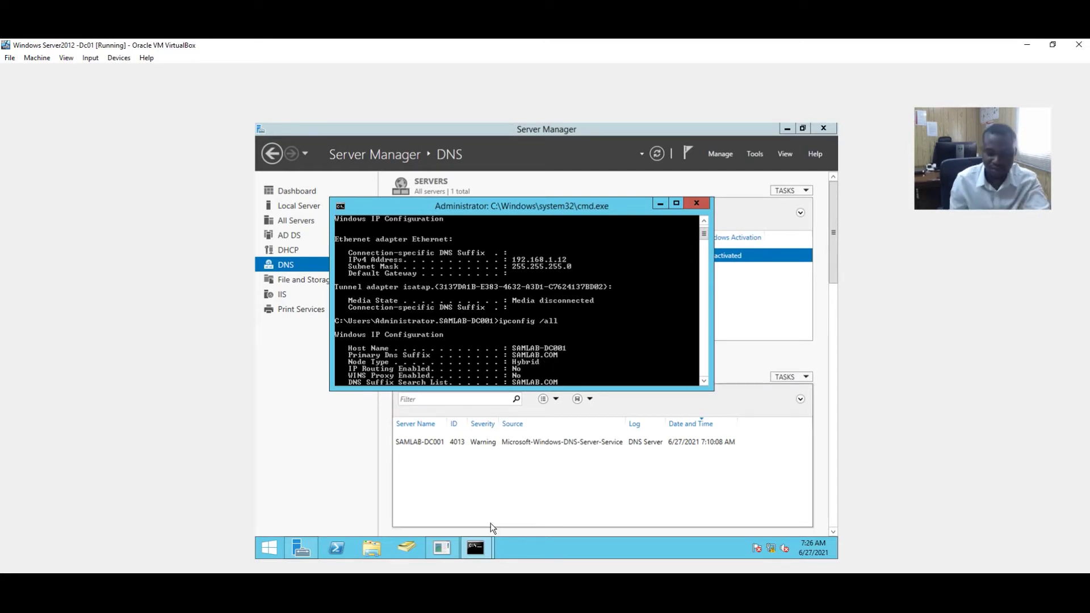
{"action": "mouse_move", "coordinate": [475, 547]}
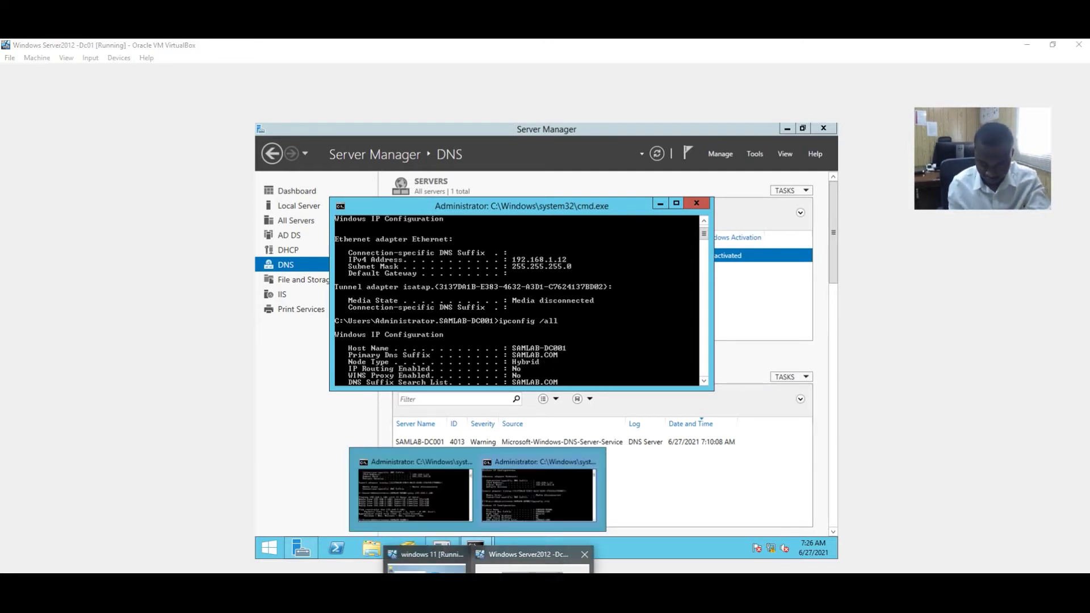
{"action": "left_click", "coordinate": [426, 559]}
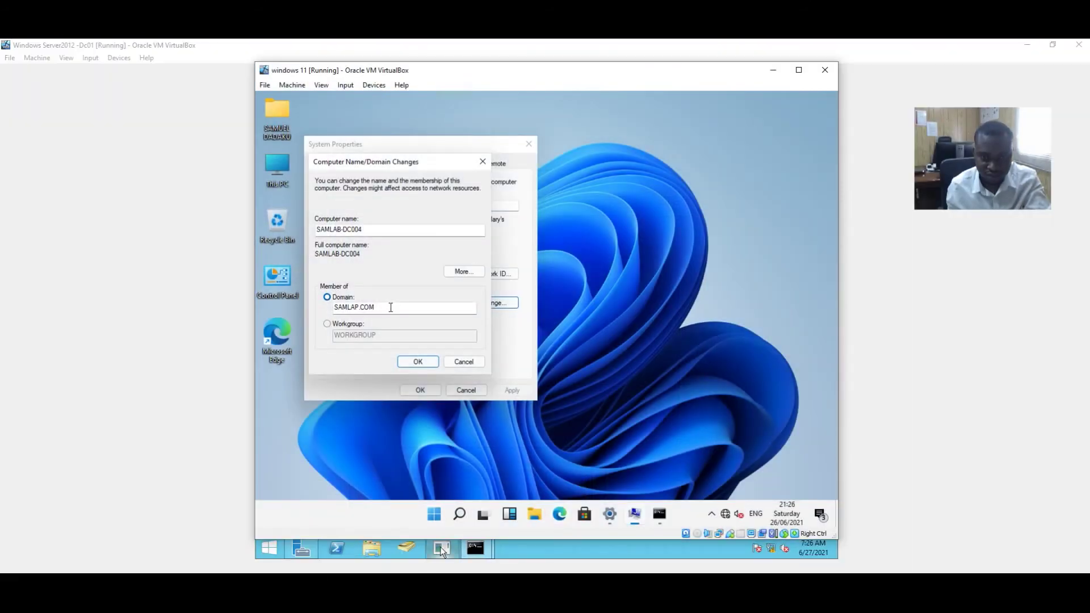
Replace the domain name with samlap.com, submit the join, and expand the error details
{"action": "key", "text": "BackSpace"}
{"action": "key", "text": "BackSpace"}
{"action": "key", "text": "BackSpace"}
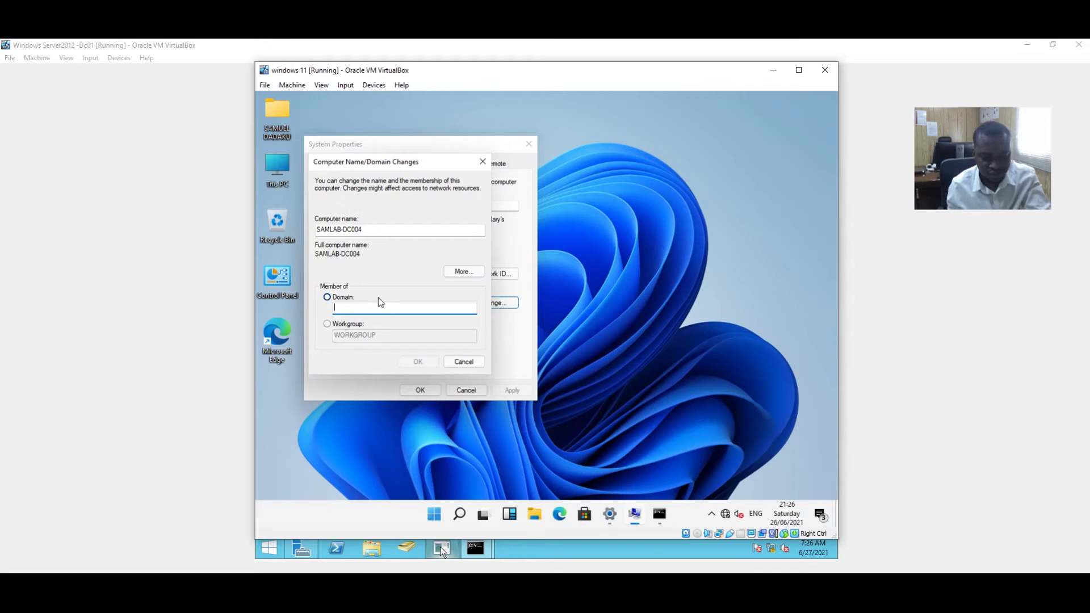
{"action": "type", "text": "samlap."}
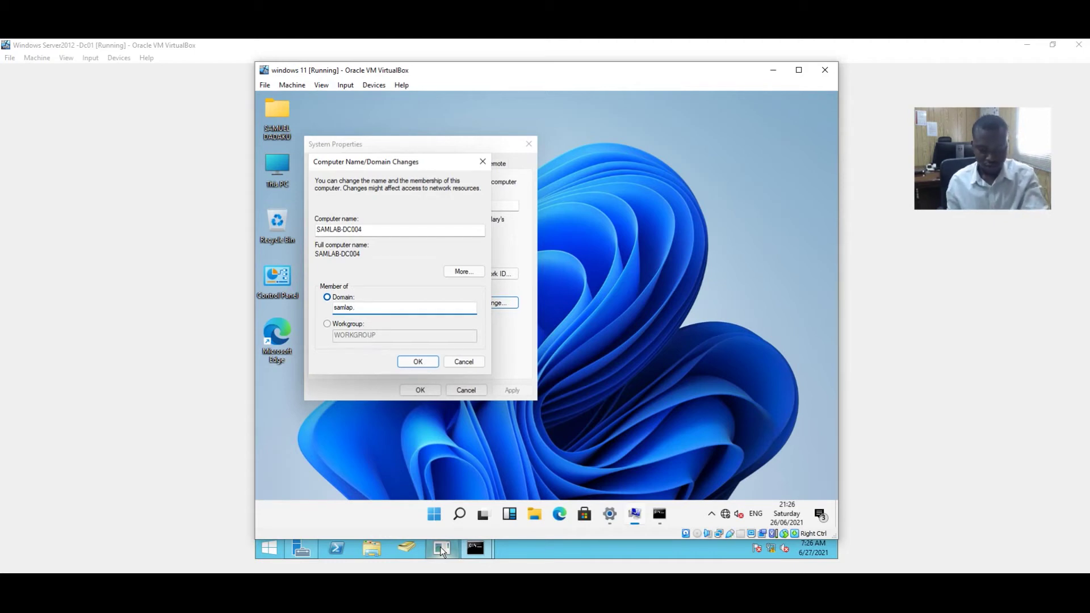
{"action": "type", "text": "com"}
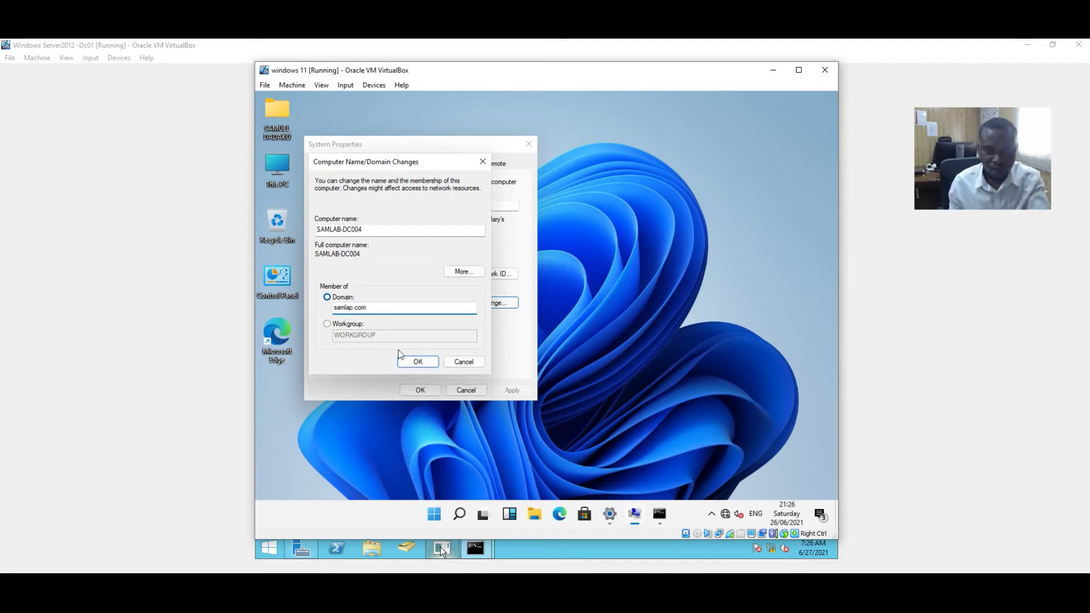
{"action": "left_click", "coordinate": [419, 361]}
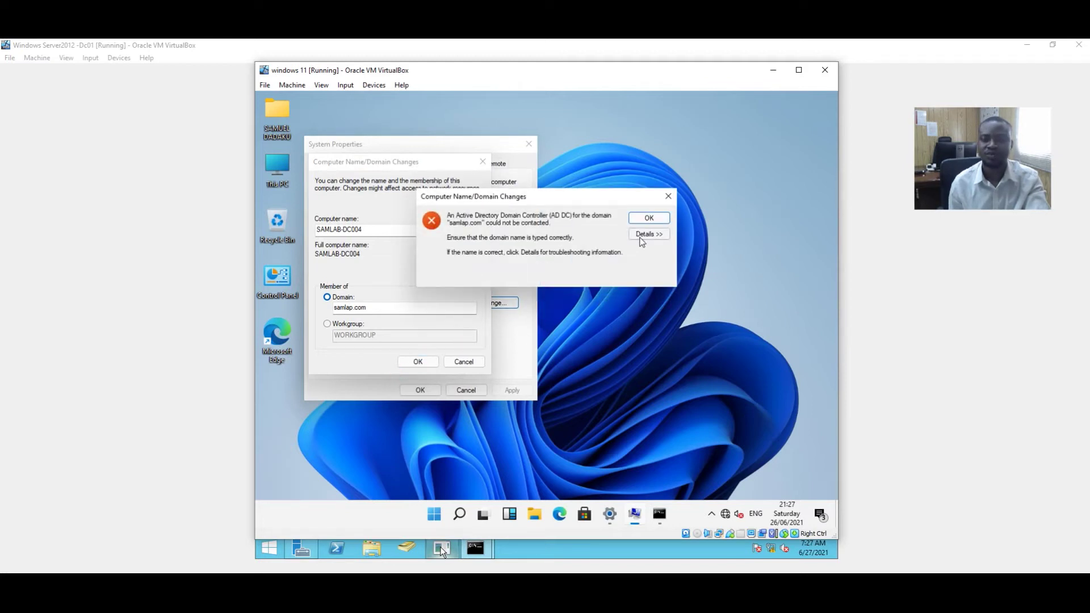
{"action": "left_click", "coordinate": [643, 235]}
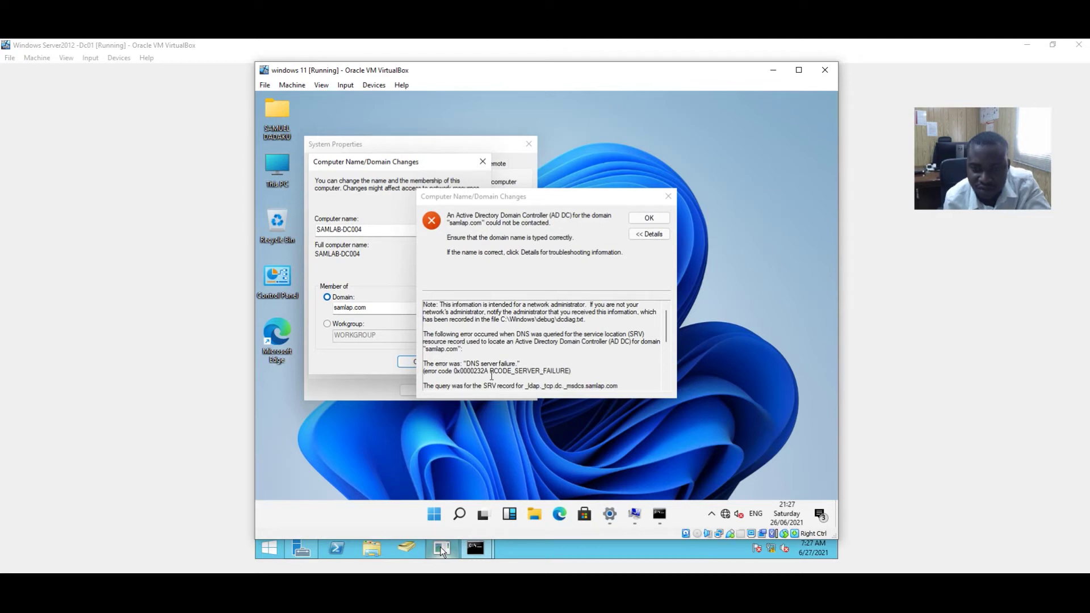
Scroll the error details and select the queried DNS server address 192.168.1.12
{"action": "scroll", "coordinate": [563, 373], "scroll_direction": "down", "scroll_amount": 1}
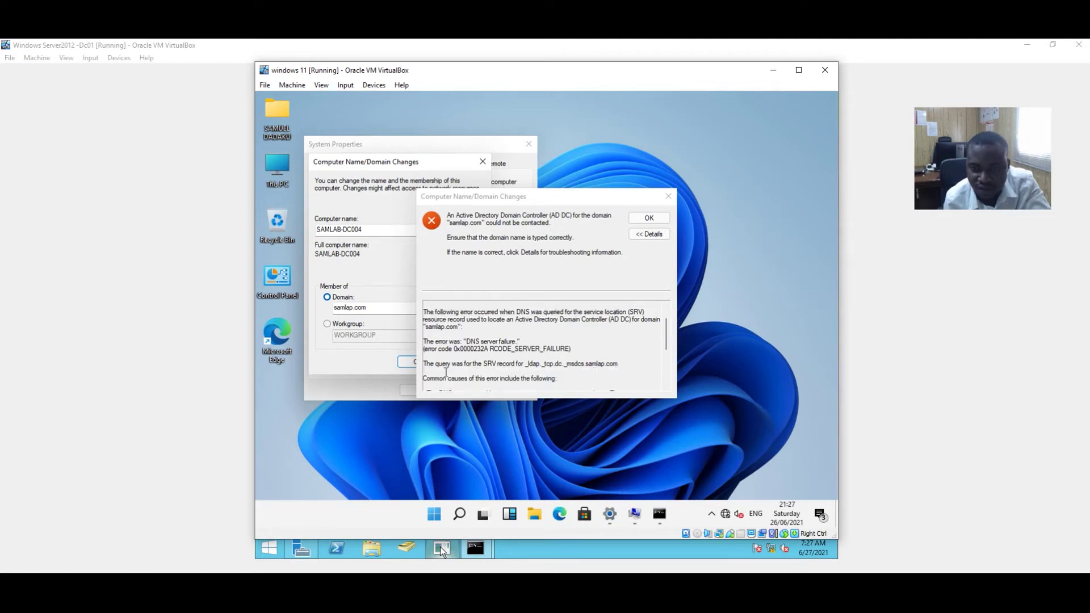
{"action": "scroll", "coordinate": [530, 370], "scroll_direction": "down", "scroll_amount": 1}
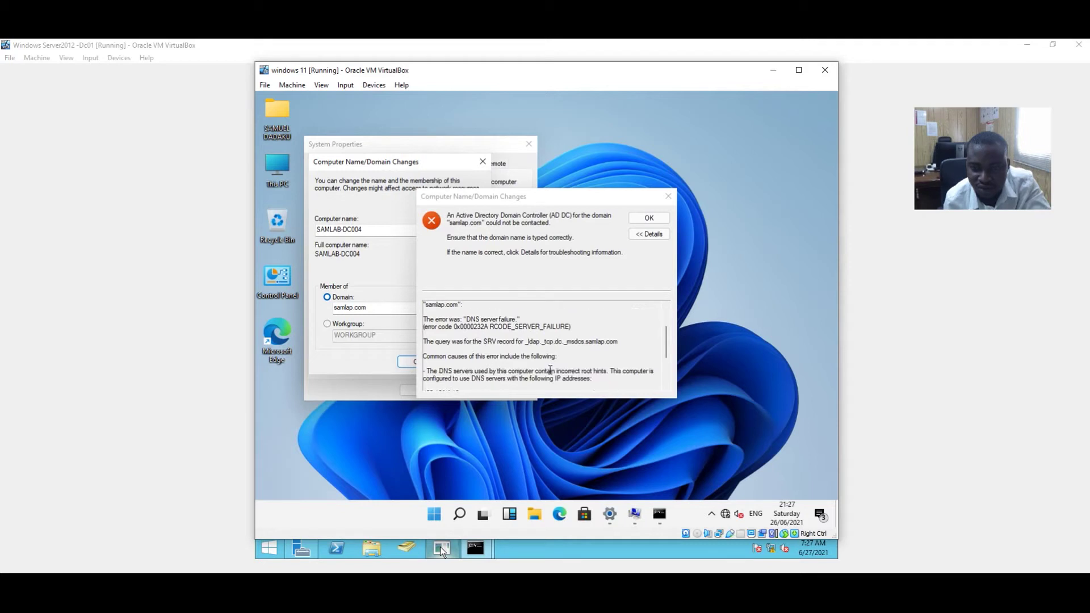
{"action": "scroll", "coordinate": [569, 367], "scroll_direction": "down", "scroll_amount": 1}
{"action": "scroll", "coordinate": [580, 363], "scroll_direction": "down", "scroll_amount": 1}
{"action": "scroll", "coordinate": [582, 360], "scroll_direction": "down", "scroll_amount": 1}
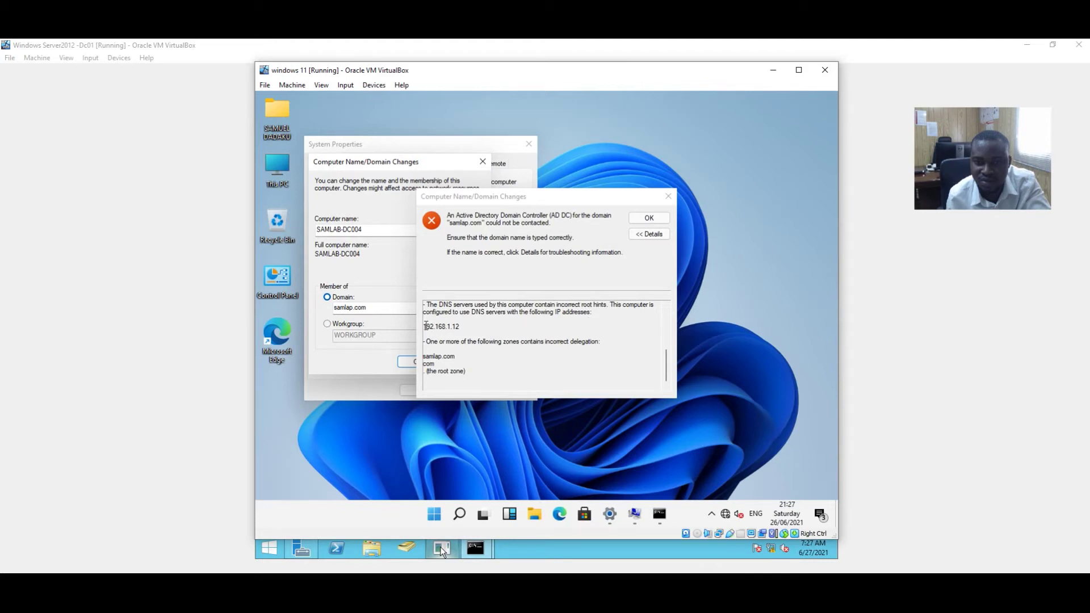
{"action": "left_click", "coordinate": [426, 326]}
{"action": "left_click_drag", "start_coordinate": [462, 327], "coordinate": [430, 320]}
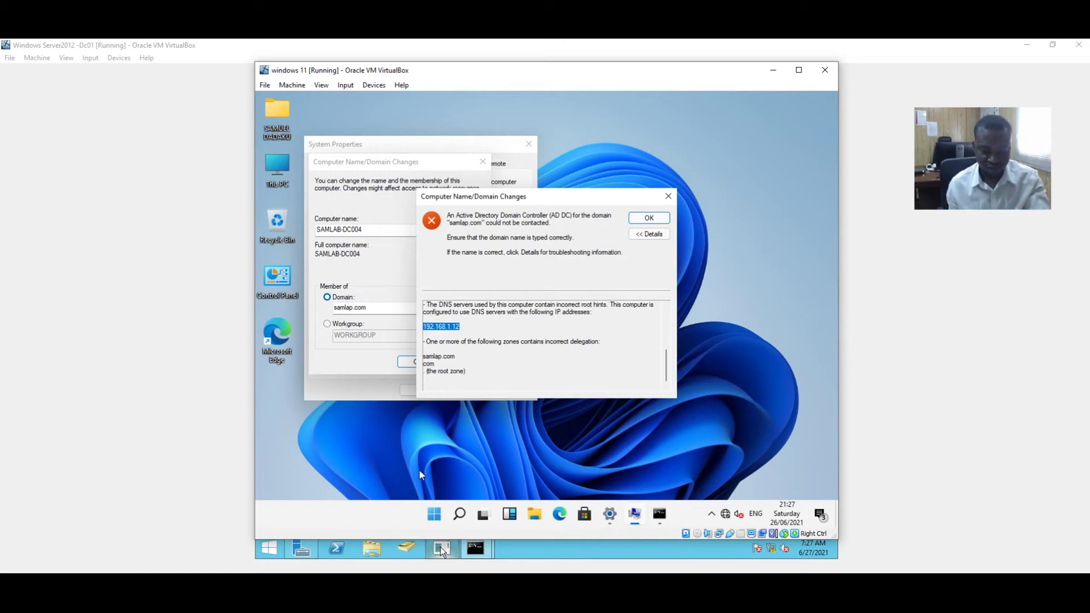
{"action": "key", "text": "super+r"}
Launch a guest Command Prompt and run ipconfig, showing 192.168.1.102 with gateway 192.168.1.1
{"action": "key", "text": "Return"}
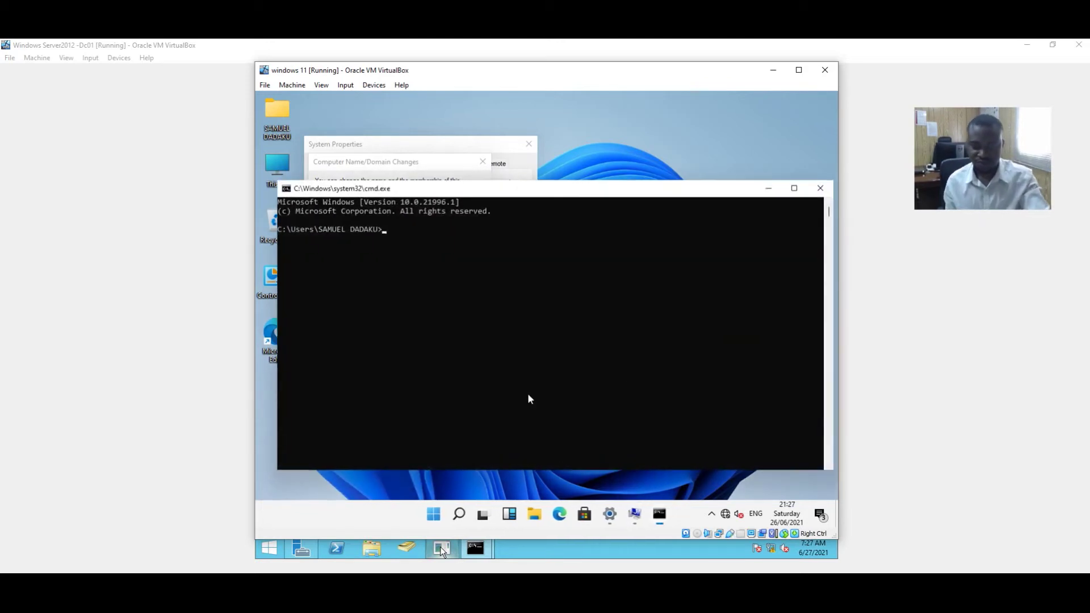
{"action": "type", "text": "ip"}
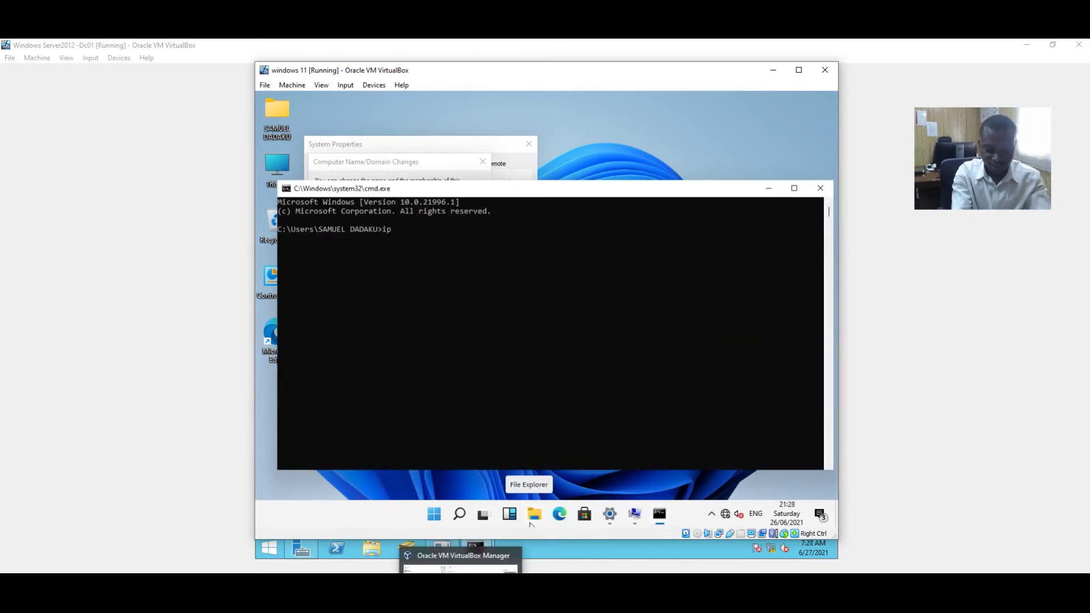
{"action": "type", "text": "config"}
{"action": "key", "text": "Return"}
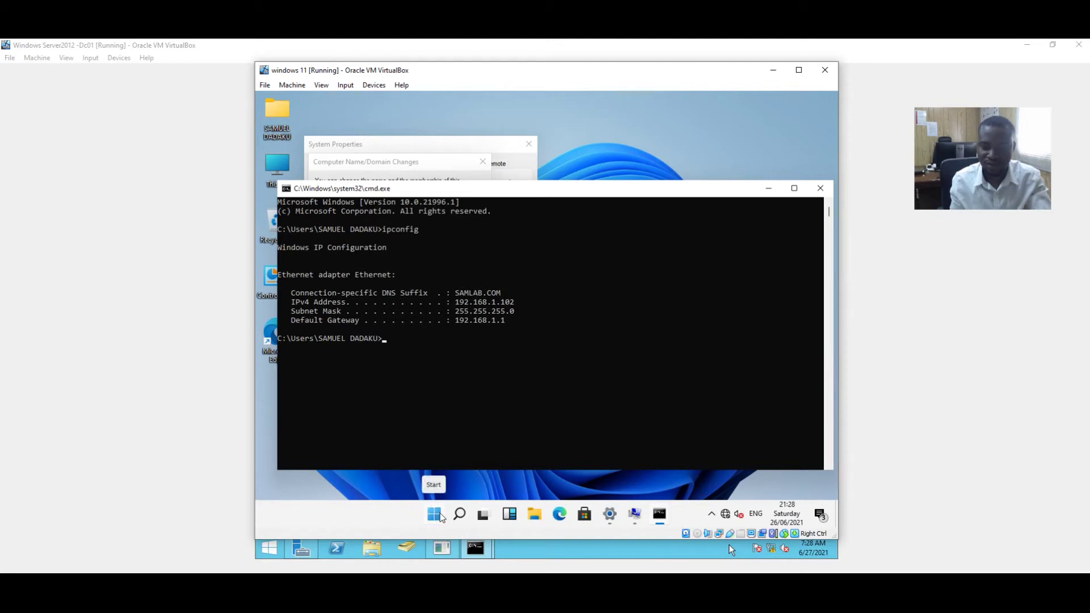
Open the Start menu's power options and dismiss them without choosing anything
{"action": "left_click", "coordinate": [440, 516]}
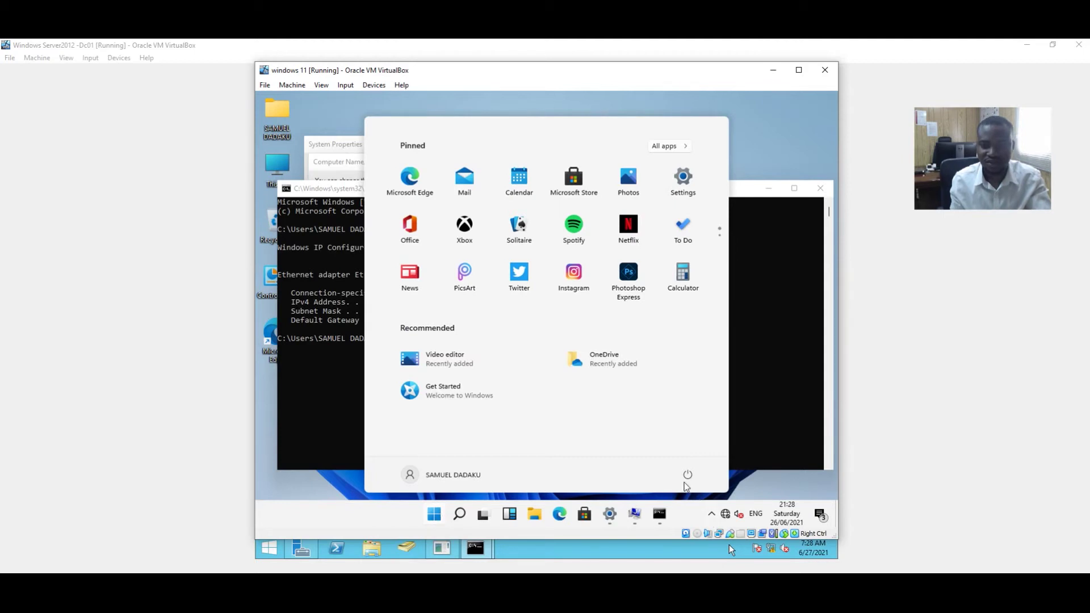
{"action": "left_click", "coordinate": [687, 476]}
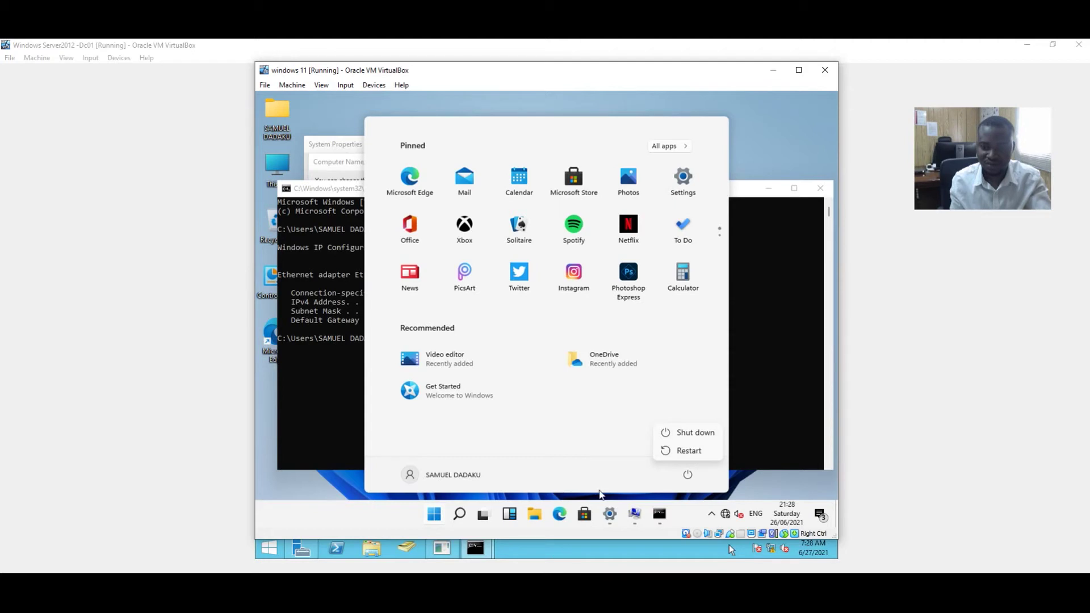
{"action": "left_click", "coordinate": [599, 491]}
{"action": "left_click", "coordinate": [442, 515]}
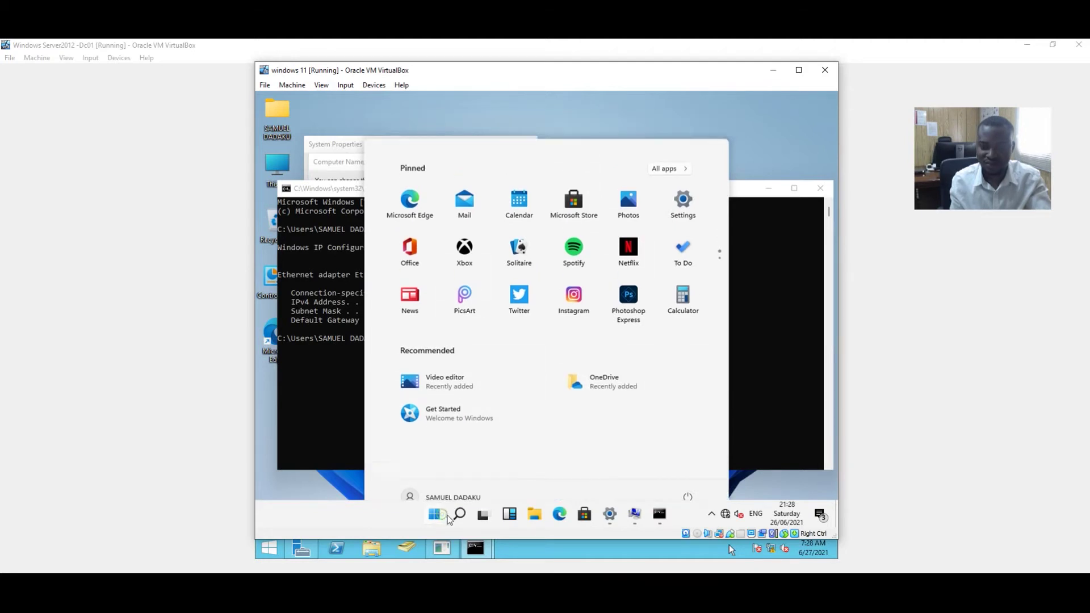
Open the Ethernet adapter's properties from Network & Internet settings and Network Connections
{"action": "left_click", "coordinate": [610, 515]}
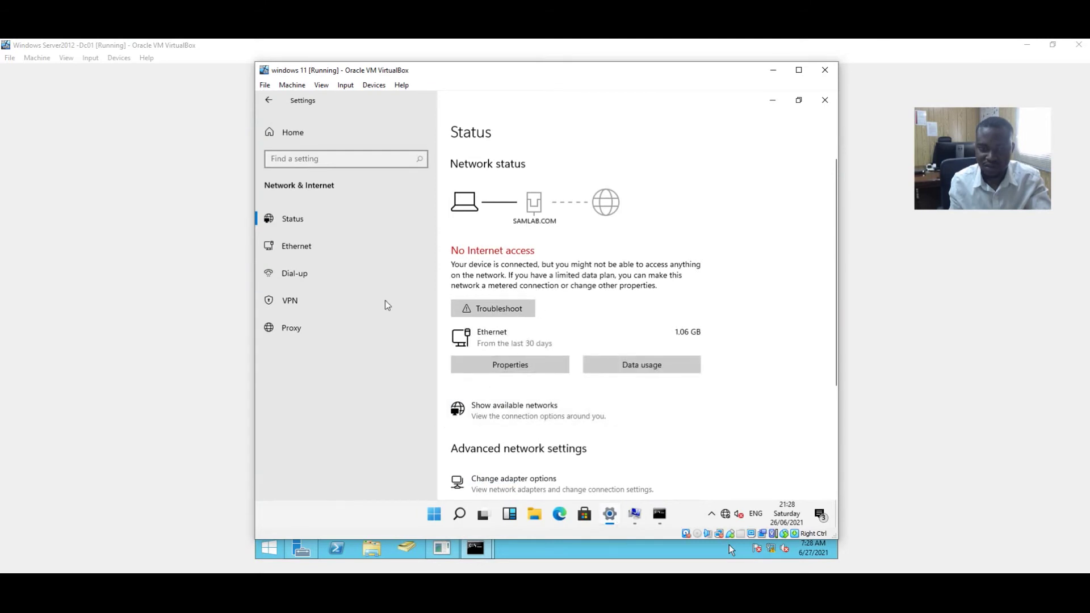
{"action": "left_click", "coordinate": [347, 249]}
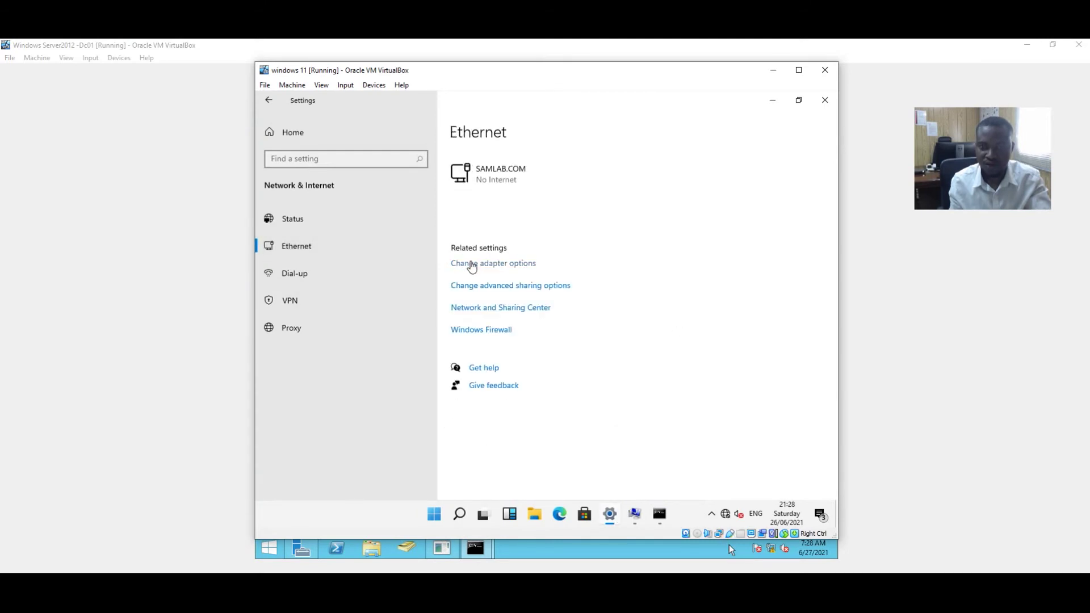
{"action": "left_click", "coordinate": [479, 269]}
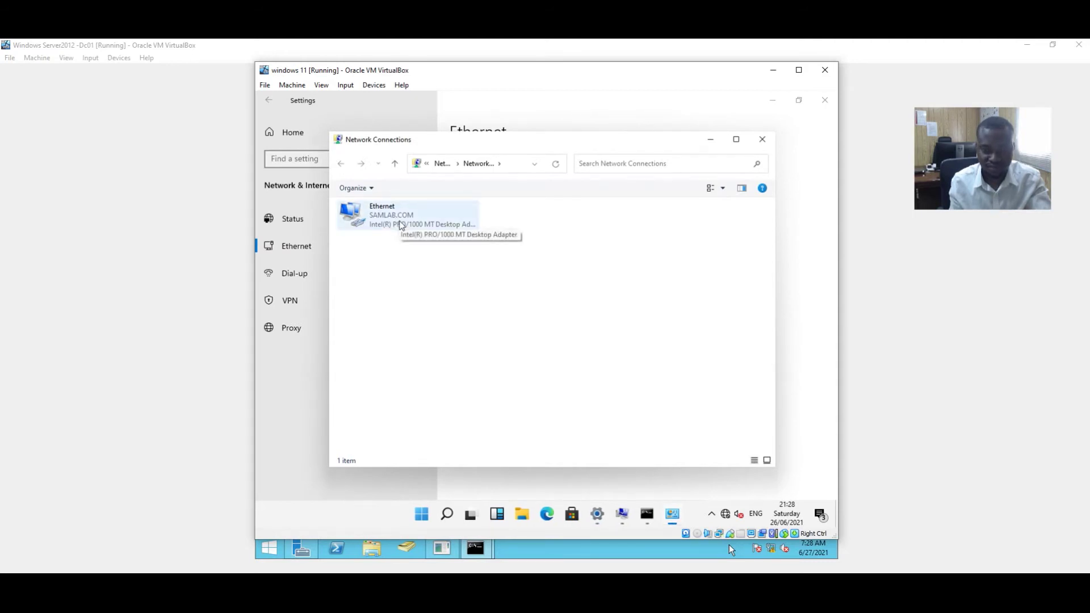
{"action": "right_click", "coordinate": [399, 223]}
{"action": "left_click", "coordinate": [454, 329]}
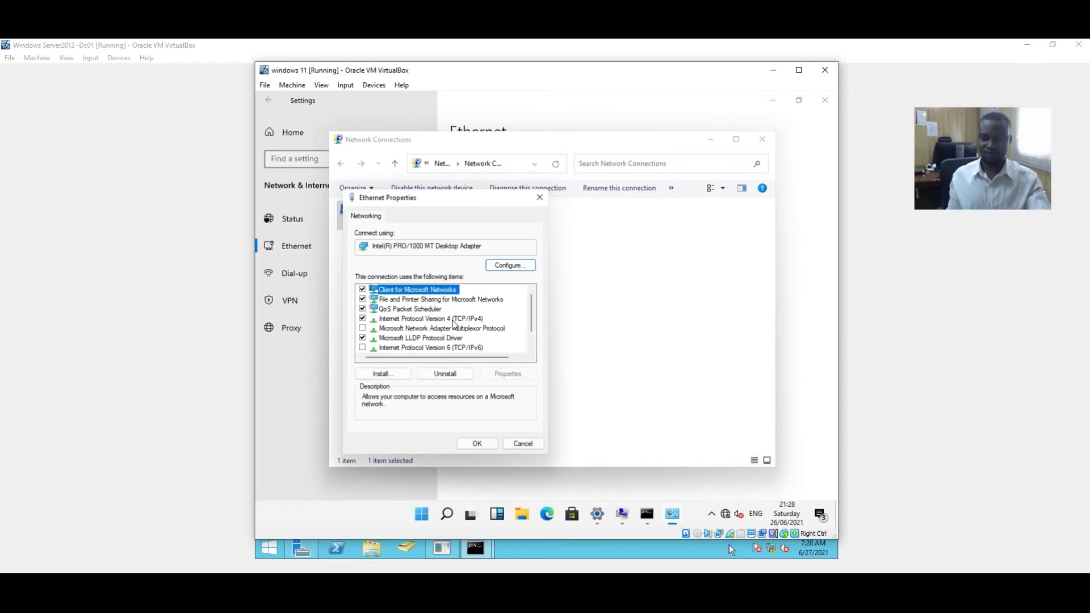
In IPv4 properties, switch to a manual address and enter static IP 192.168.1.102
{"action": "left_click", "coordinate": [453, 318]}
{"action": "left_click", "coordinate": [497, 375]}
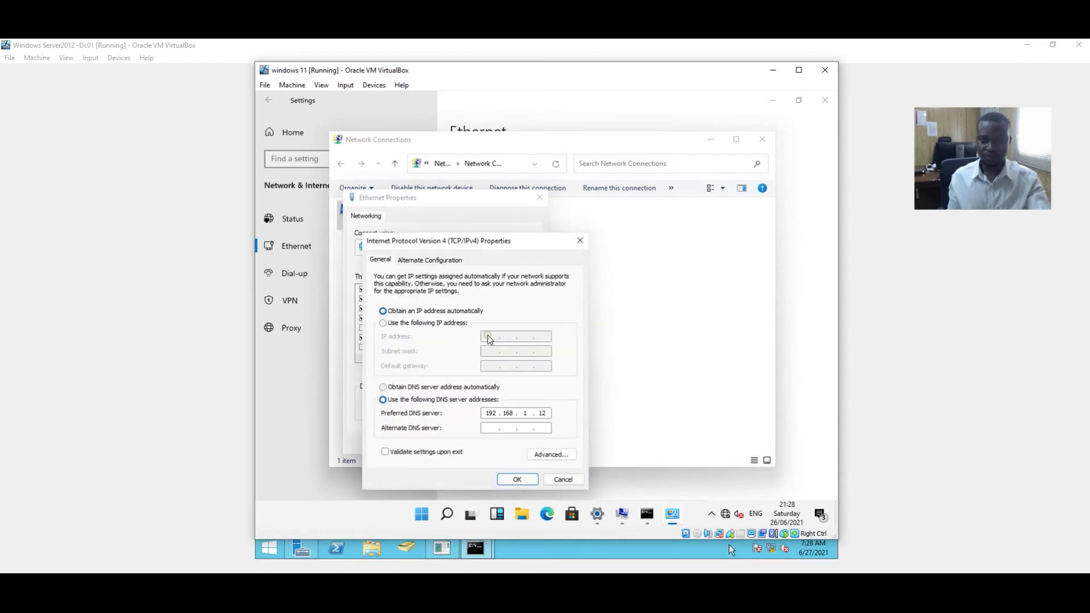
{"action": "left_click", "coordinate": [392, 323]}
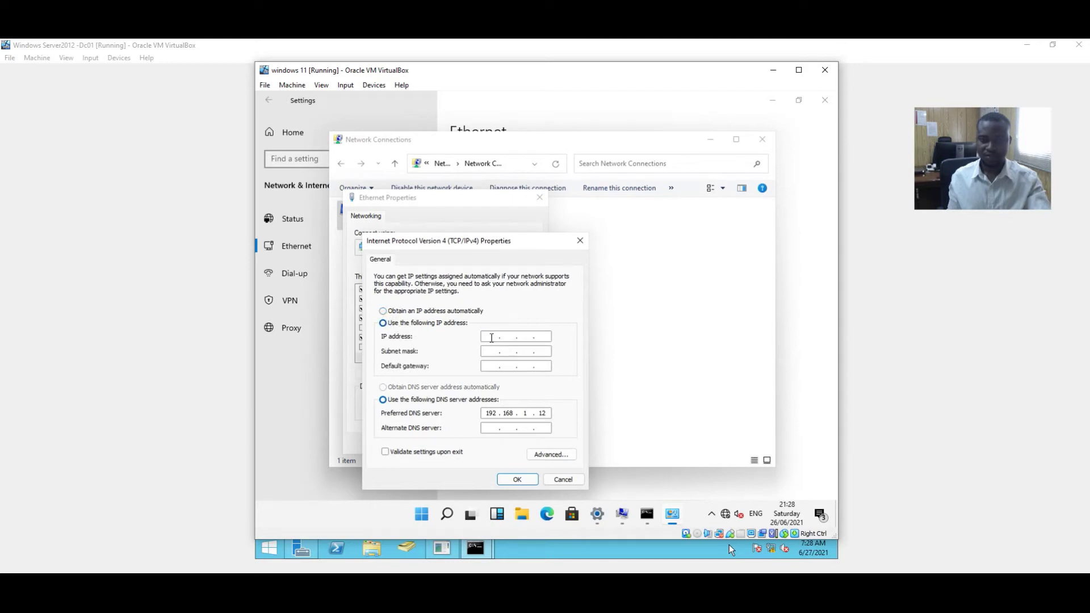
{"action": "left_click", "coordinate": [492, 338]}
{"action": "type", "text": "1"}
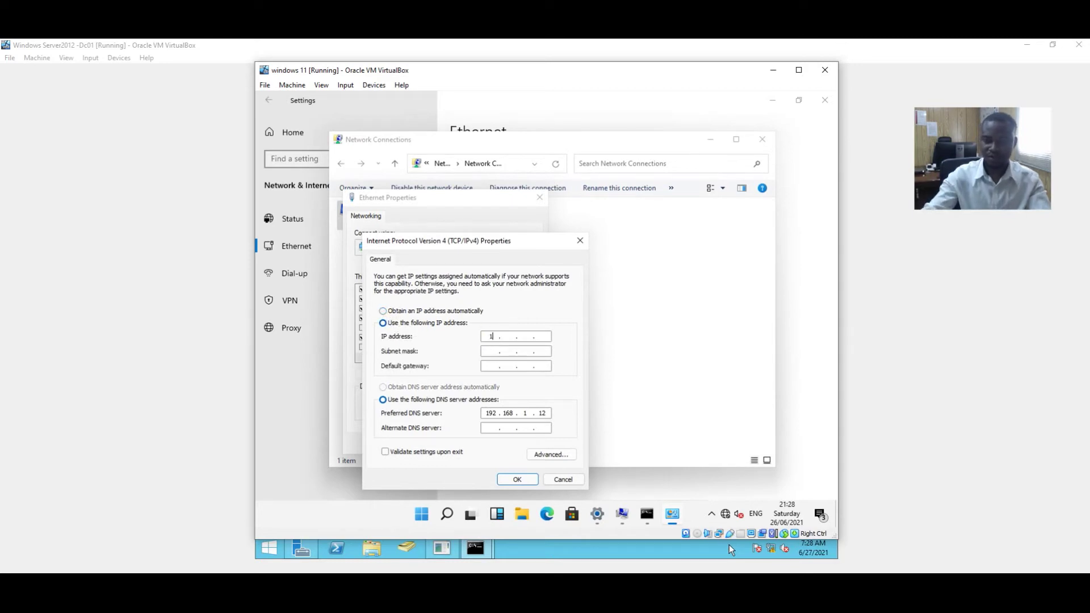
{"action": "type", "text": "92 . 168 . 1"}
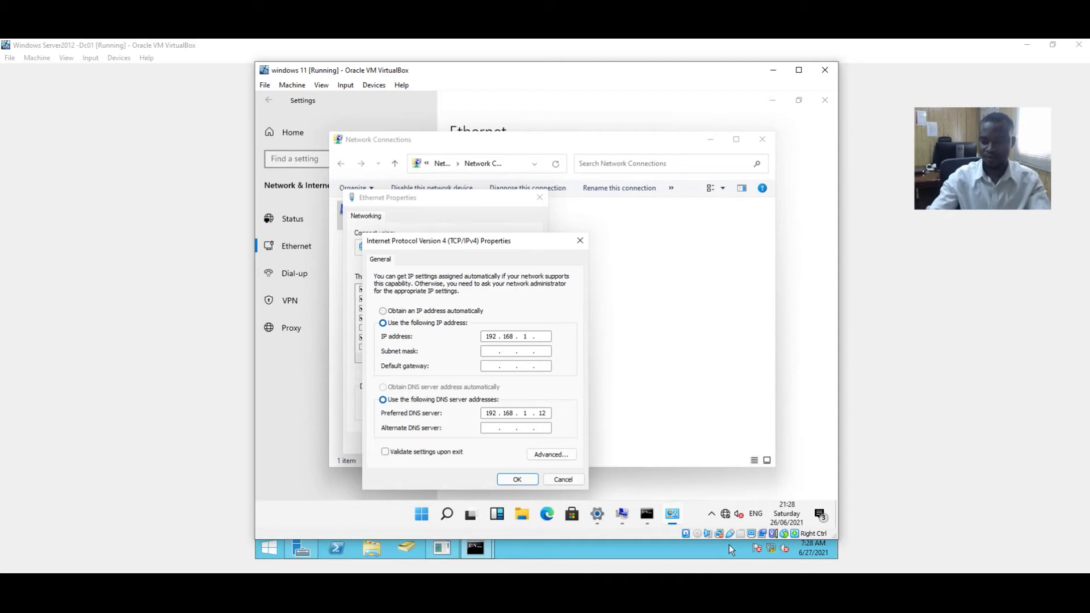
{"action": "type", "text": "102"}
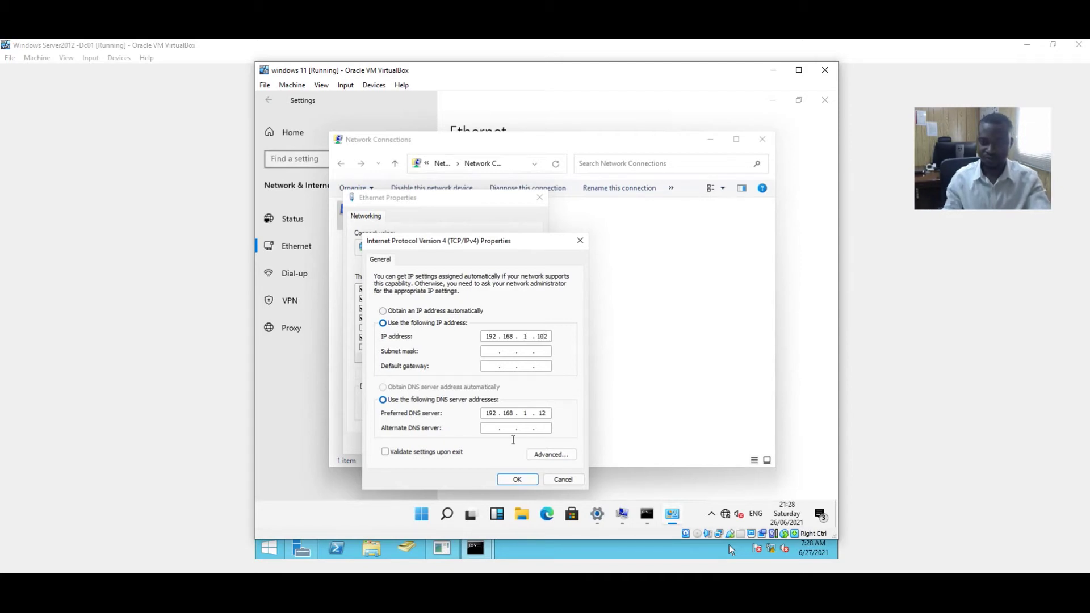
Fill in mask 255.255.255.0 and alternate DNS 8.8.8.8, confirm, and close the network windows
{"action": "left_click", "coordinate": [488, 351]}
{"action": "type", "text": "8.8.."}
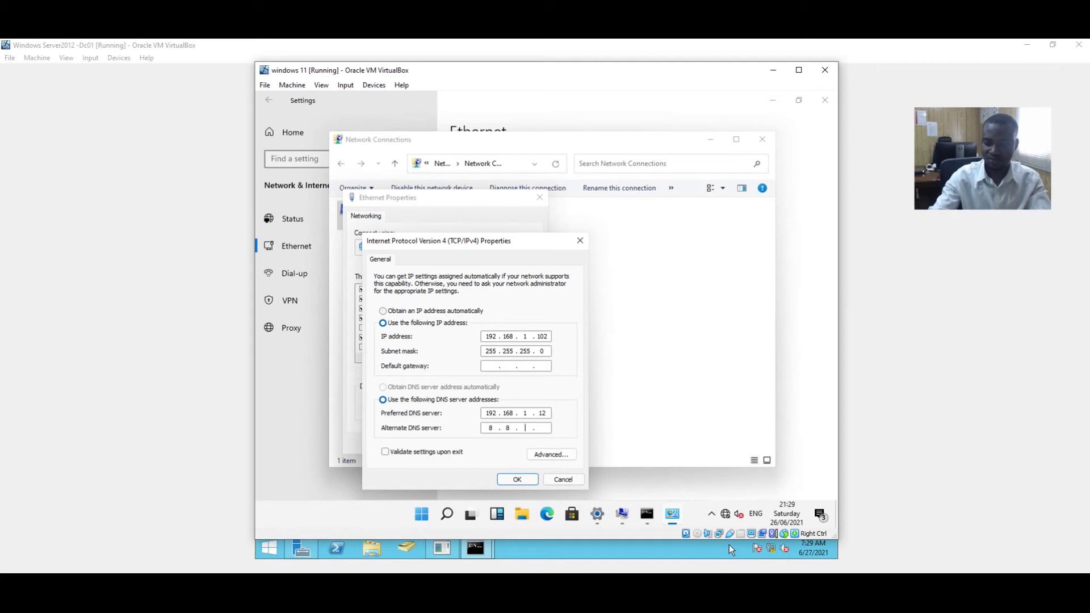
{"action": "type", "text": "80 . 8"}
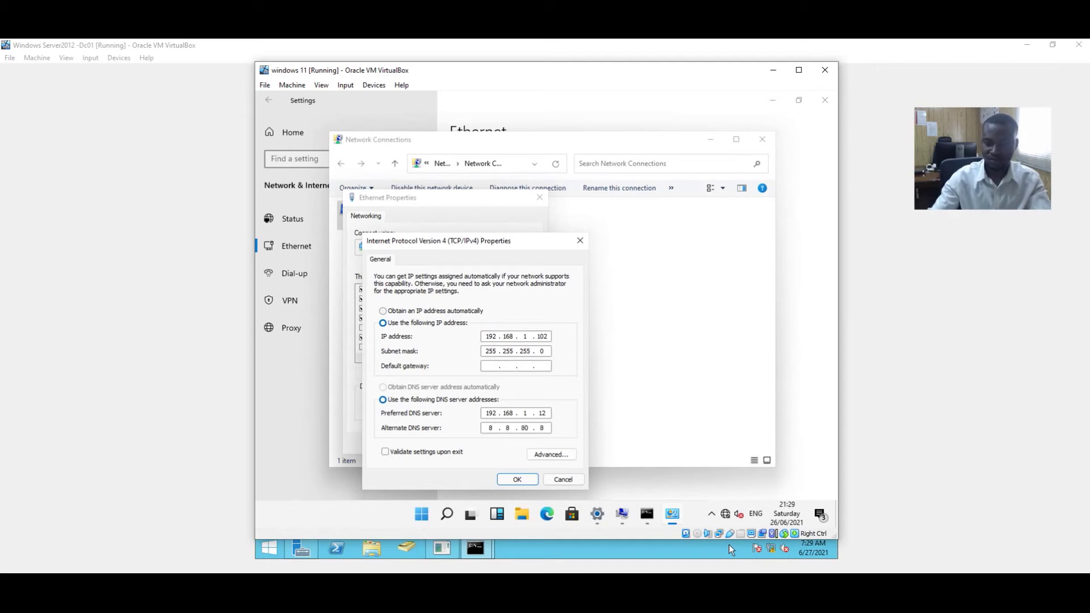
{"action": "key", "text": "Left"}
{"action": "key", "text": "Left"}
{"action": "key", "text": "BackSpace"}
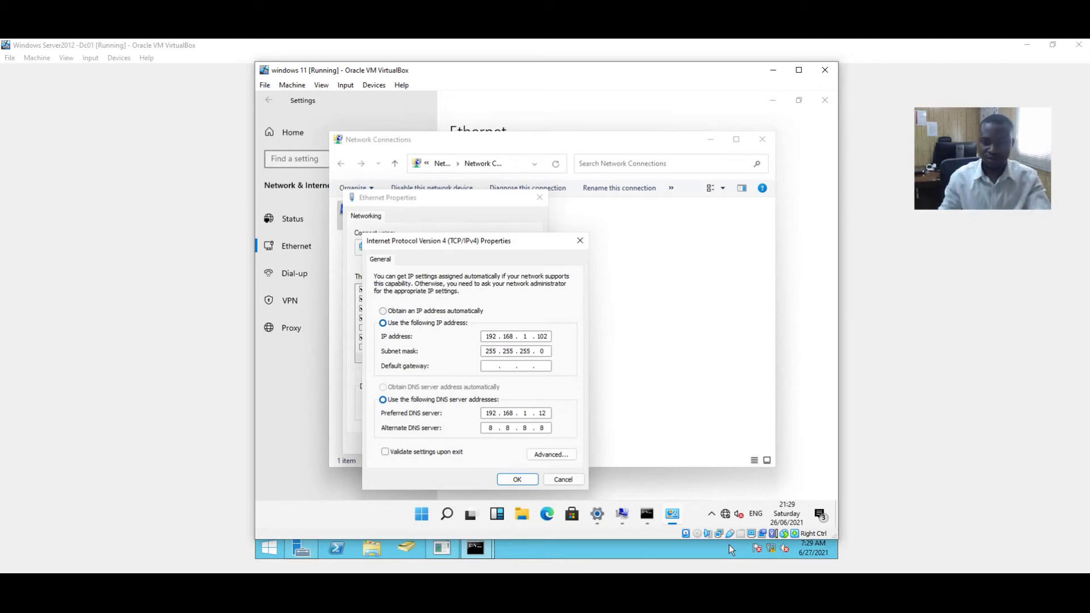
{"action": "key", "text": "Return"}
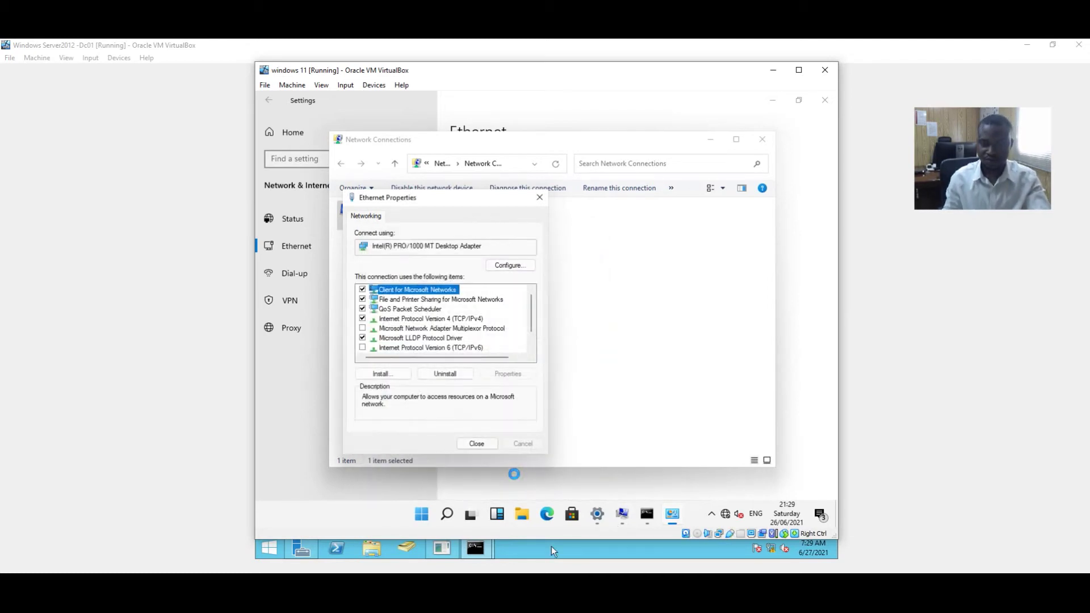
{"action": "left_click", "coordinate": [480, 444]}
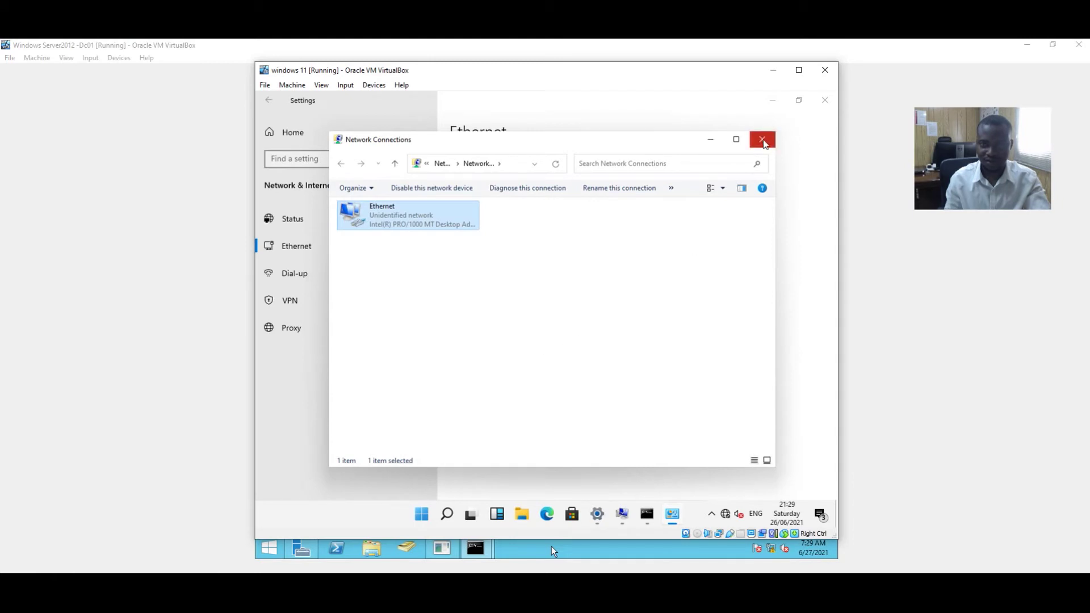
{"action": "left_click", "coordinate": [763, 140]}
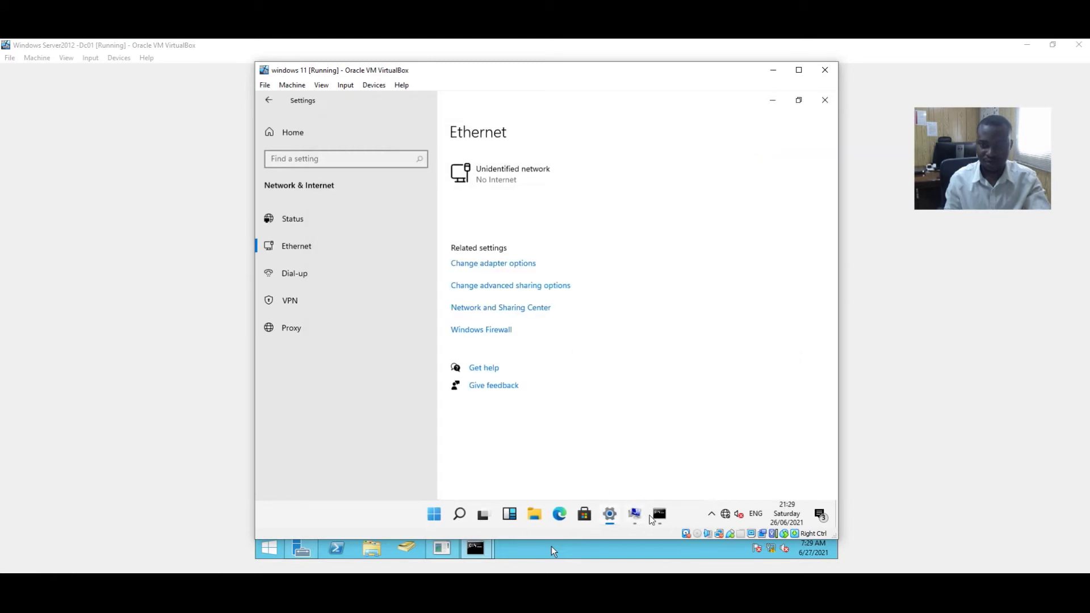
Run gpupdate /force in the guest's Command Prompt
{"action": "mouse_move", "coordinate": [659, 513]}
{"action": "left_click", "coordinate": [636, 477]}
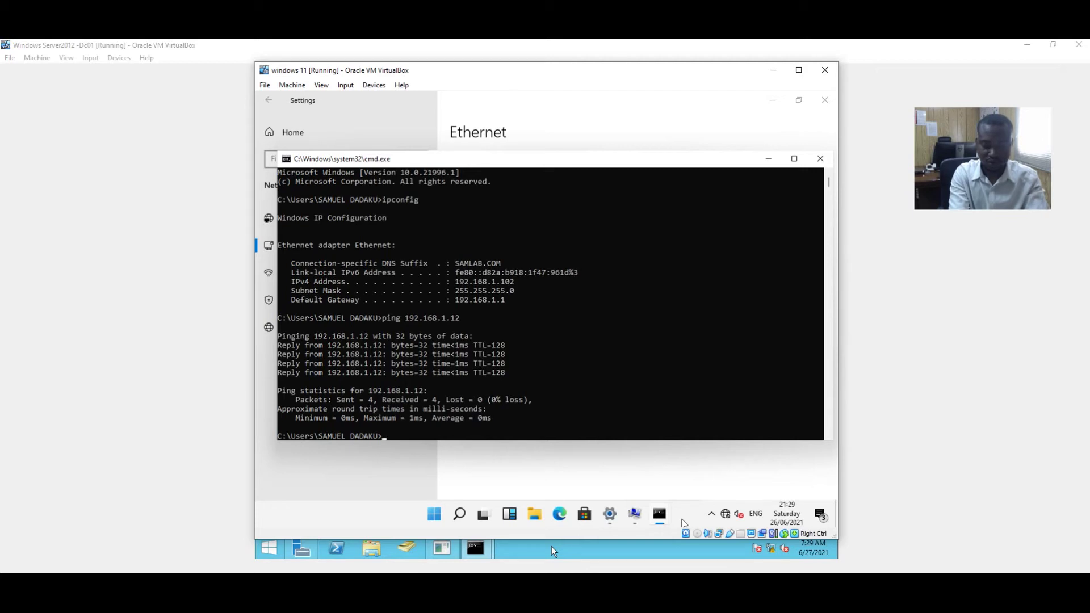
{"action": "type", "text": "gp"}
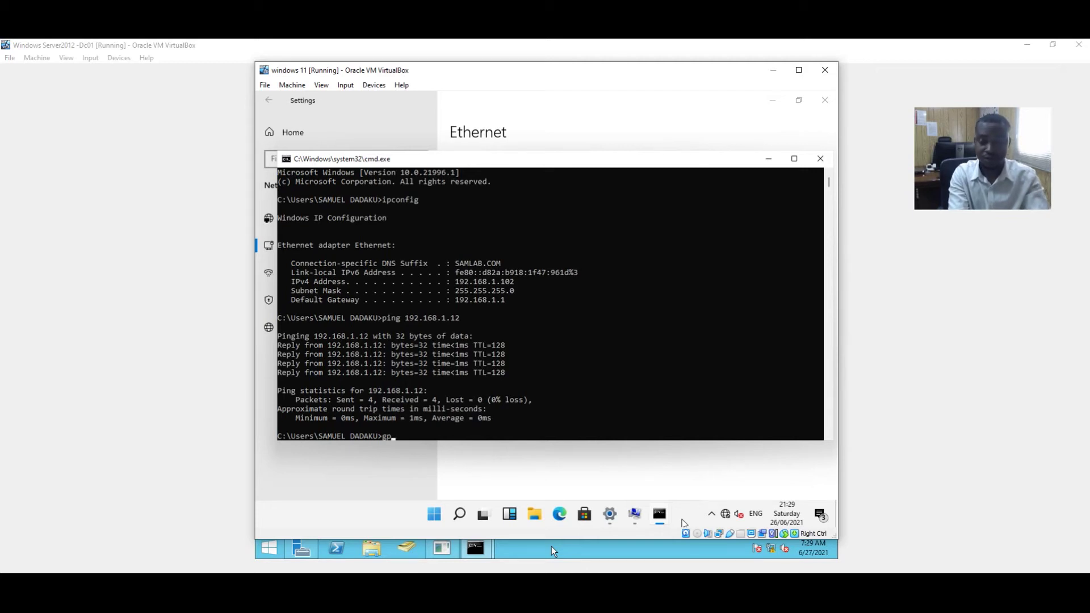
{"action": "type", "text": "up"}
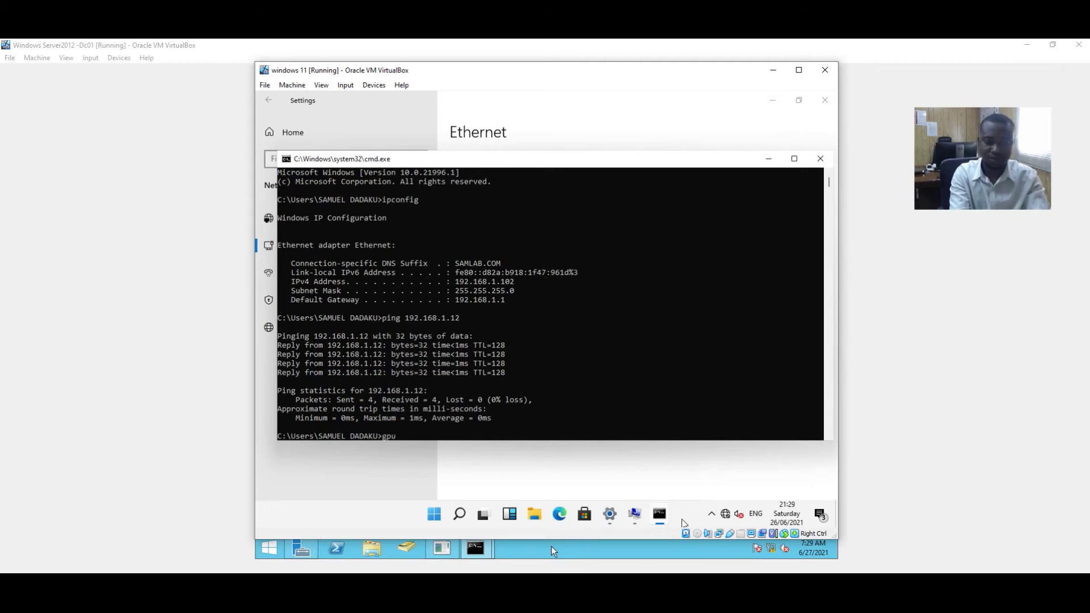
{"action": "type", "text": "dat"}
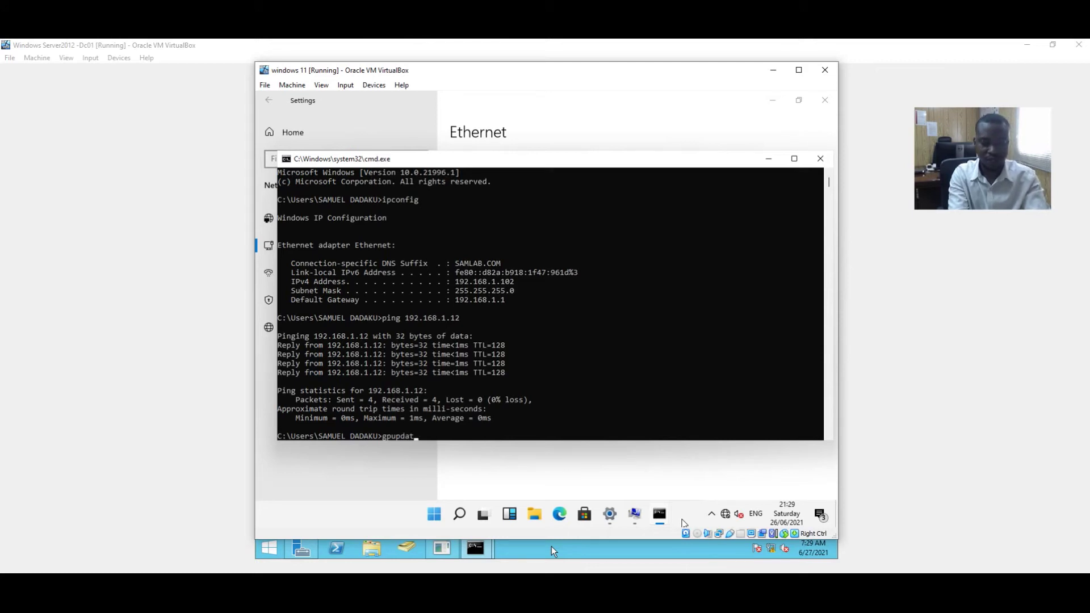
{"action": "type", "text": "e "}
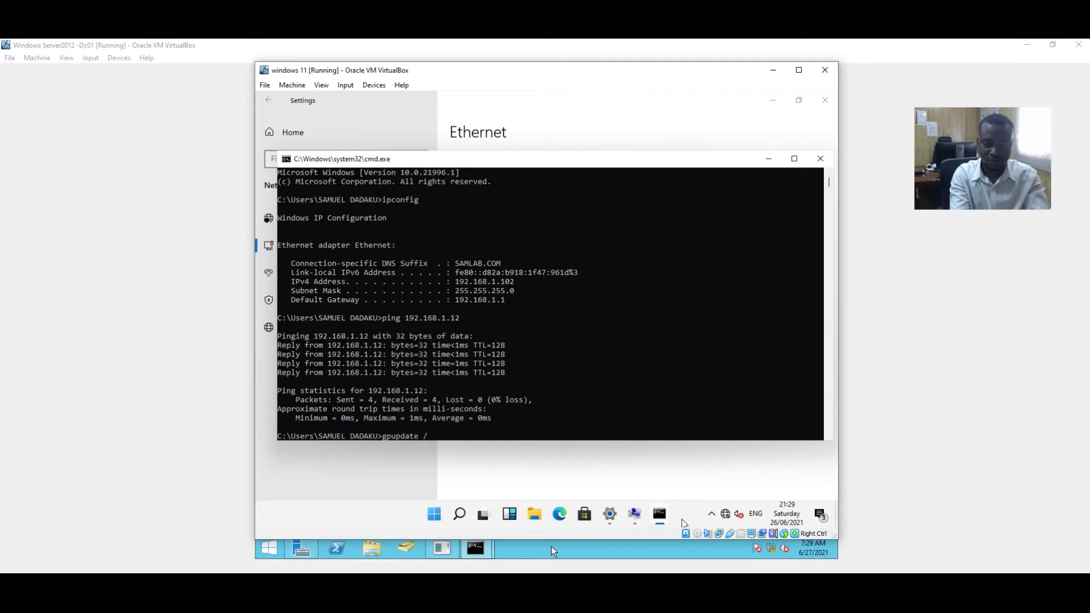
{"action": "type", "text": "/fo"}
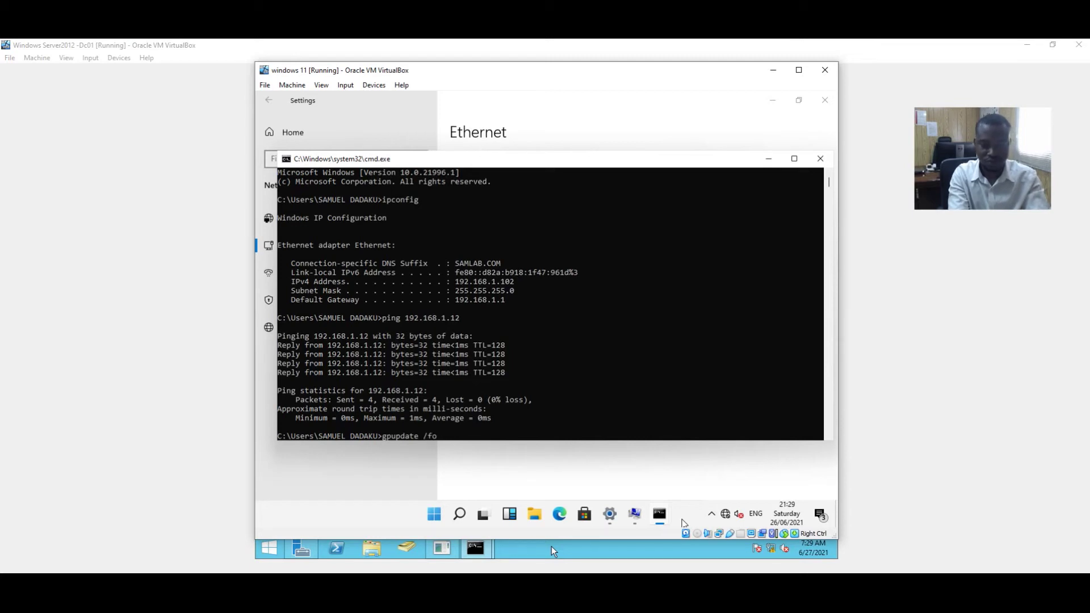
{"action": "type", "text": "r"}
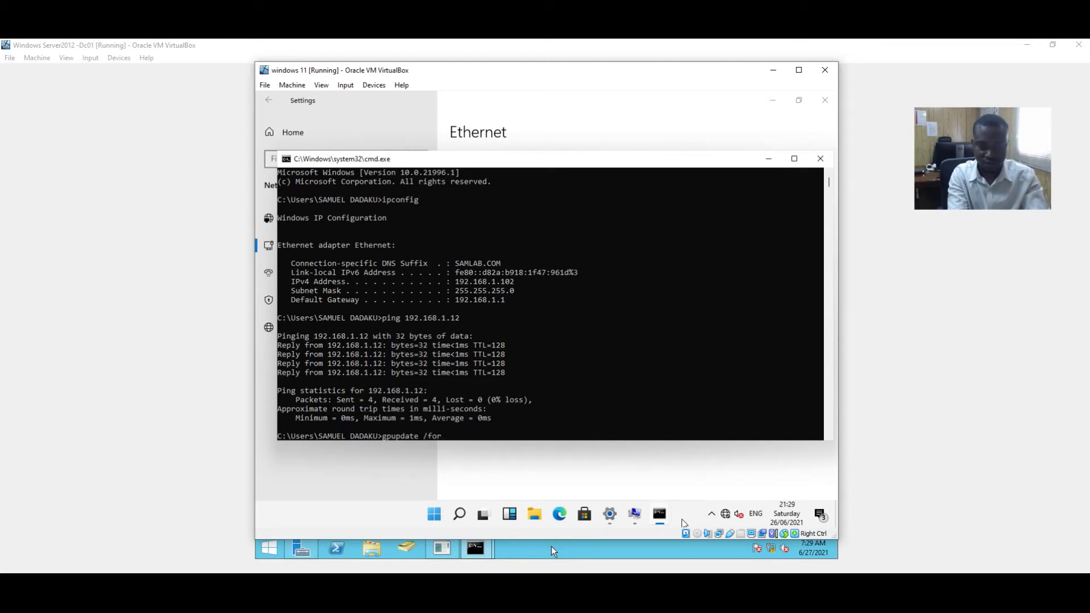
{"action": "type", "text": "ce"}
{"action": "key", "text": "Return"}
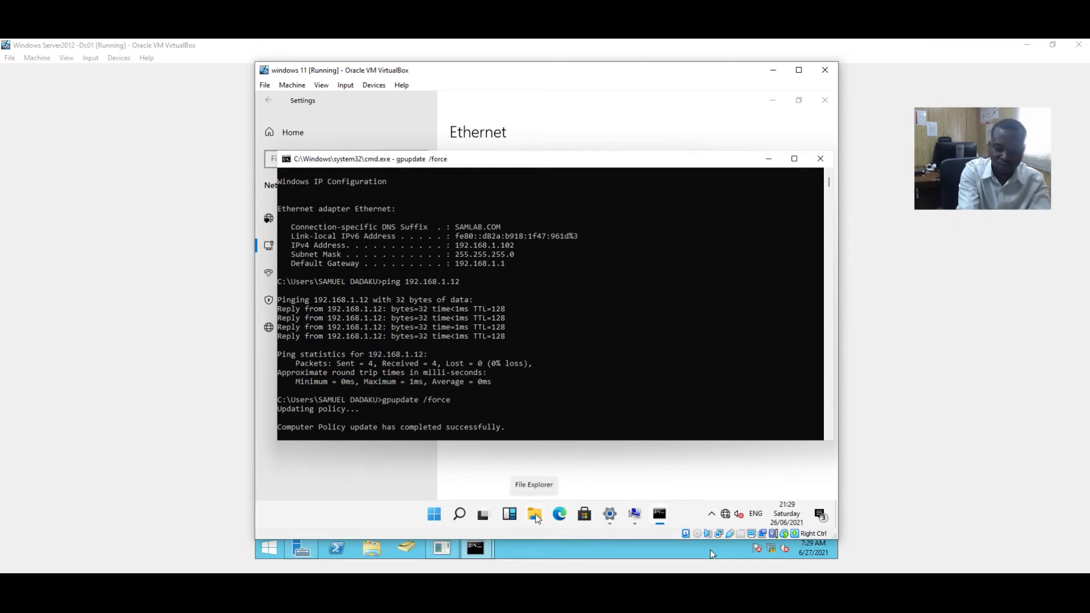
Ping the domain controller at 192.168.1.12 and check the address with ipconfig
{"action": "type", "text": "ping"}
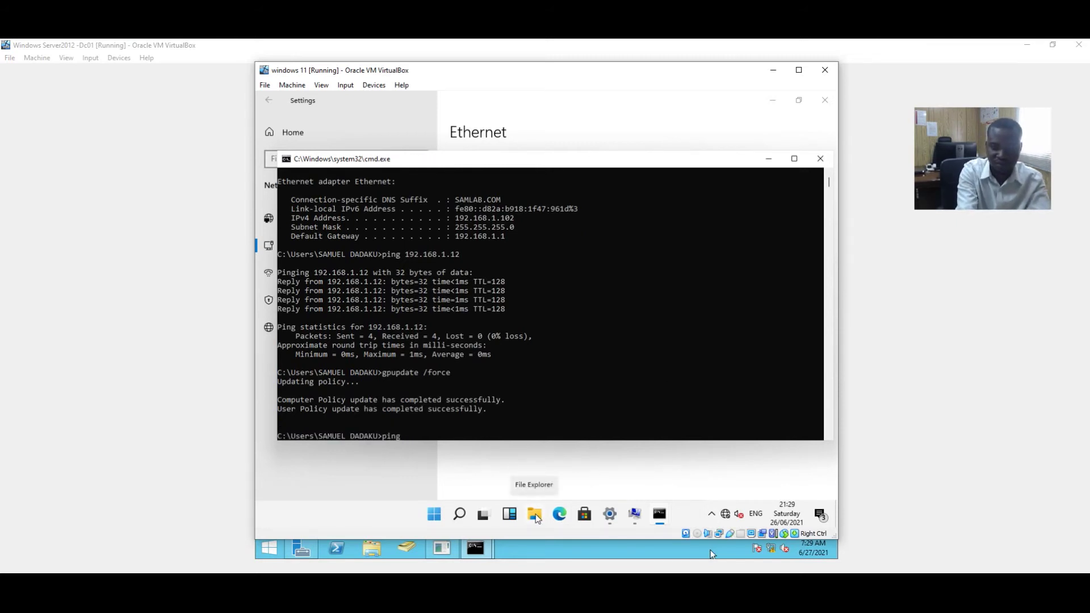
{"action": "type", "text": " 192"}
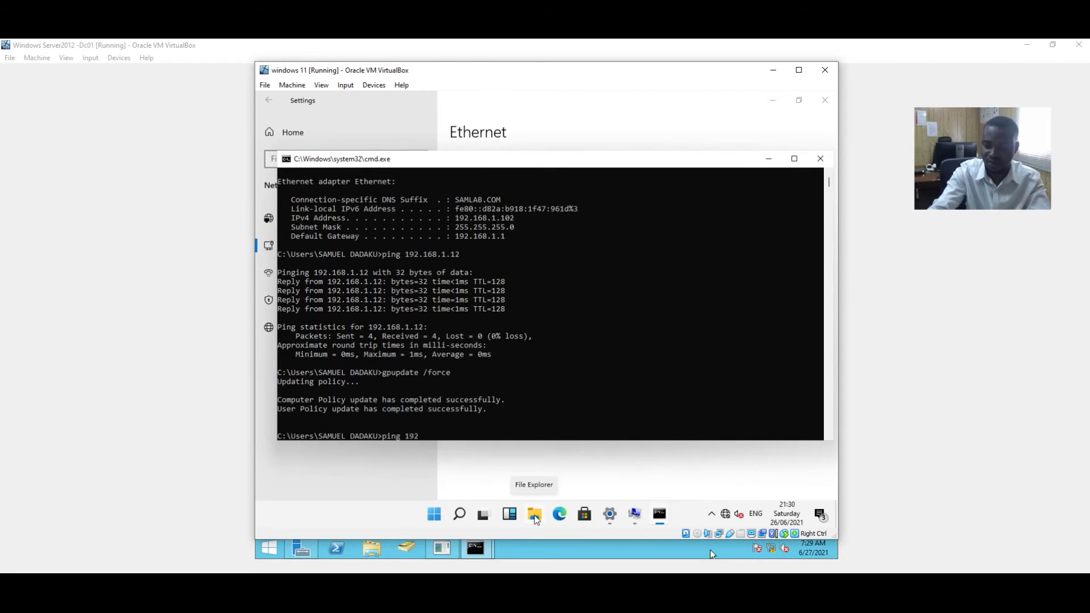
{"action": "type", "text": ".168.1.12"}
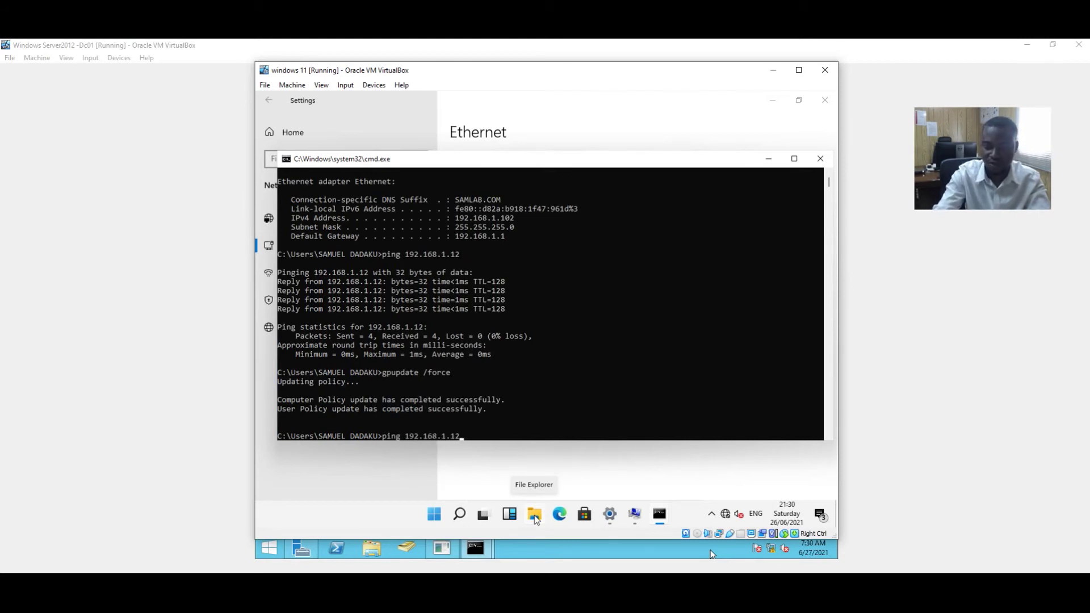
{"action": "key", "text": "Return"}
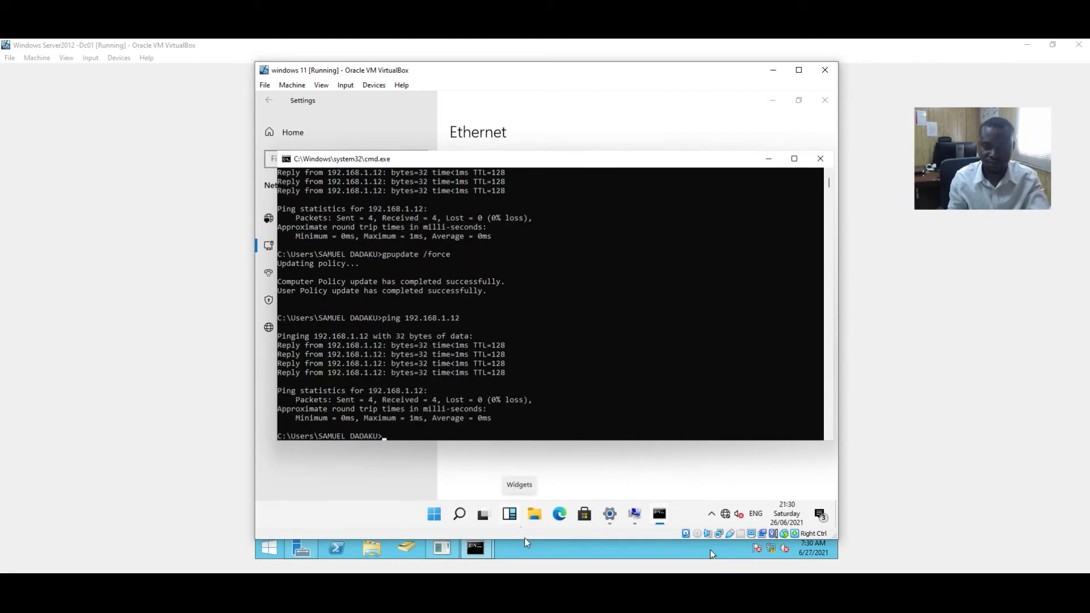
{"action": "type", "text": "ipc"}
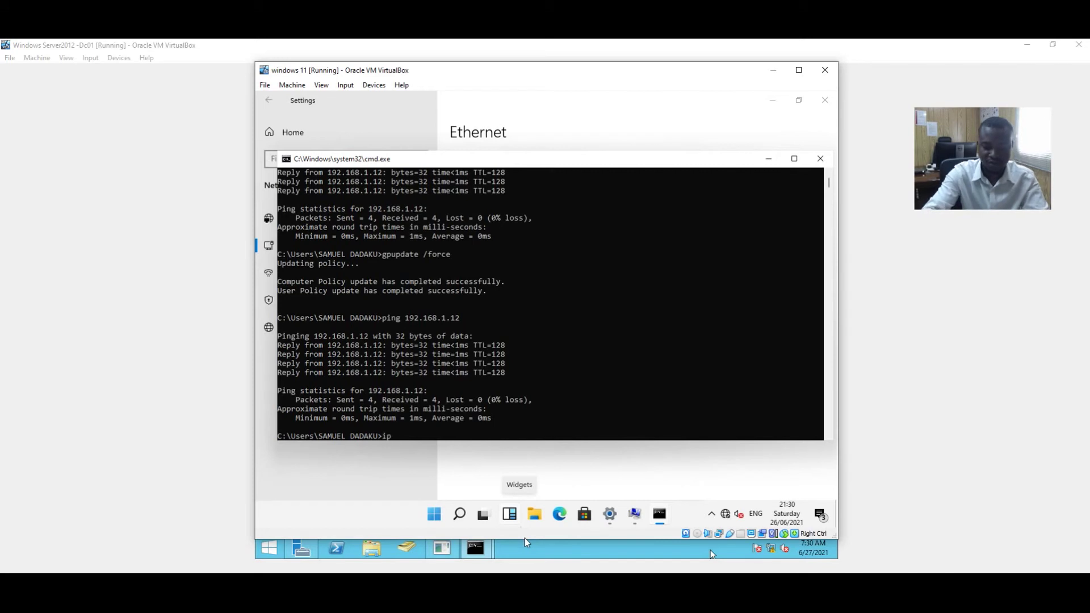
{"action": "type", "text": "onfi"}
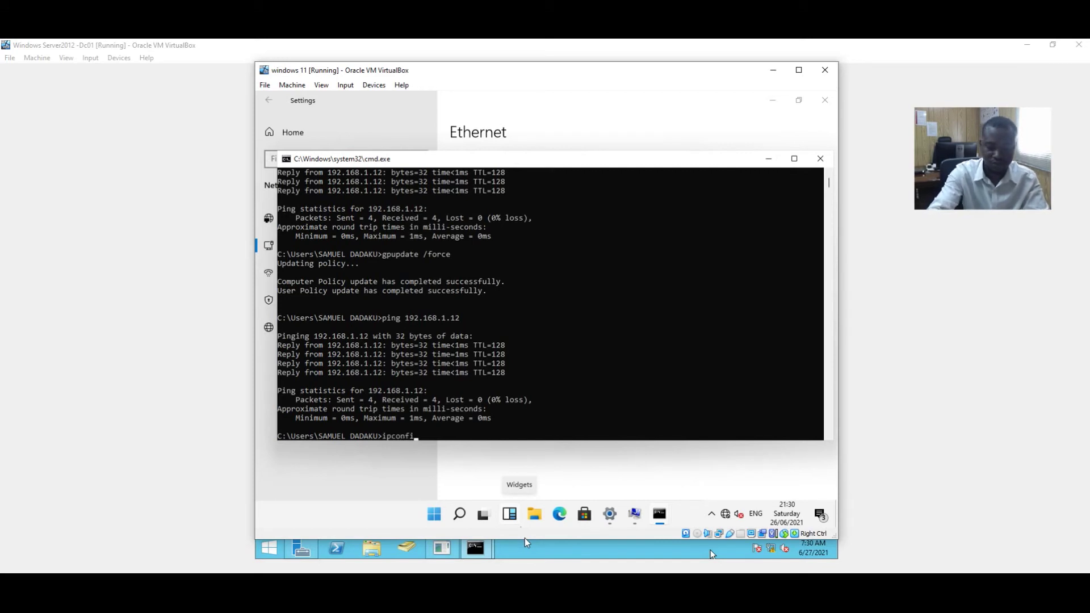
{"action": "type", "text": "g"}
{"action": "key", "text": "Return"}
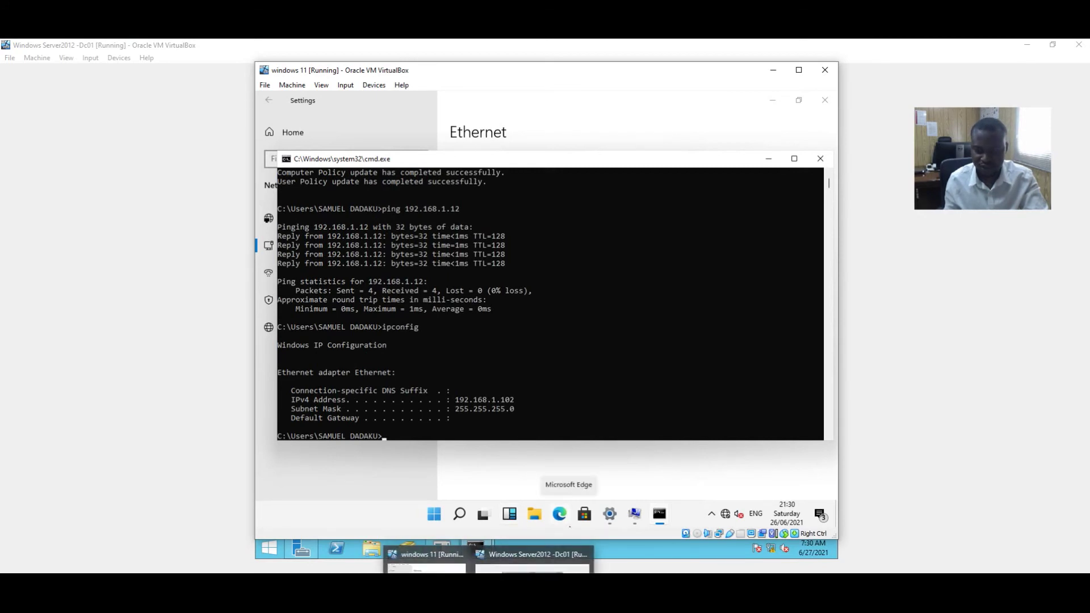
{"action": "left_click", "coordinate": [573, 556]}
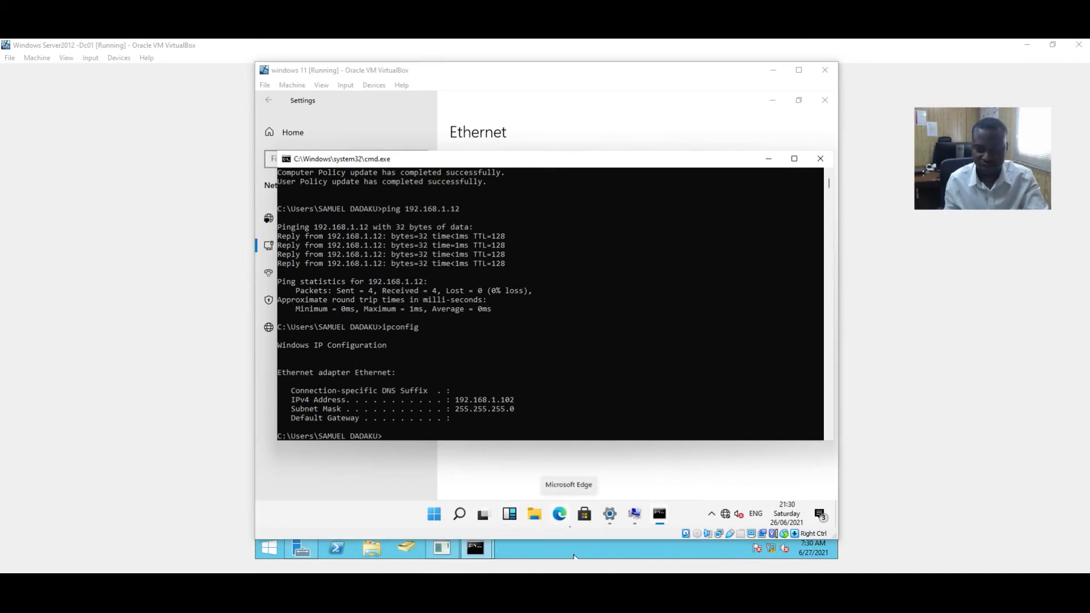
On the Server 2012 DC, ping the Windows 11 machine at 192.168.1.102
{"action": "left_click", "coordinate": [574, 555]}
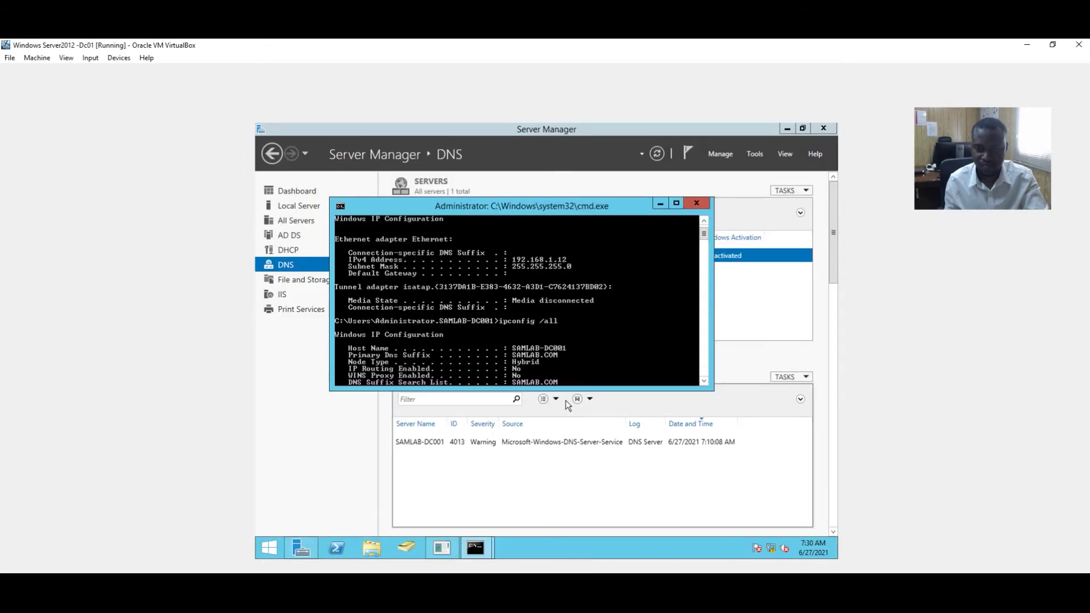
{"action": "scroll", "coordinate": [577, 363], "scroll_direction": "down", "scroll_amount": 6}
{"action": "scroll", "coordinate": [584, 355], "scroll_direction": "down", "scroll_amount": 5}
{"action": "scroll", "coordinate": [583, 360], "scroll_direction": "down", "scroll_amount": 5}
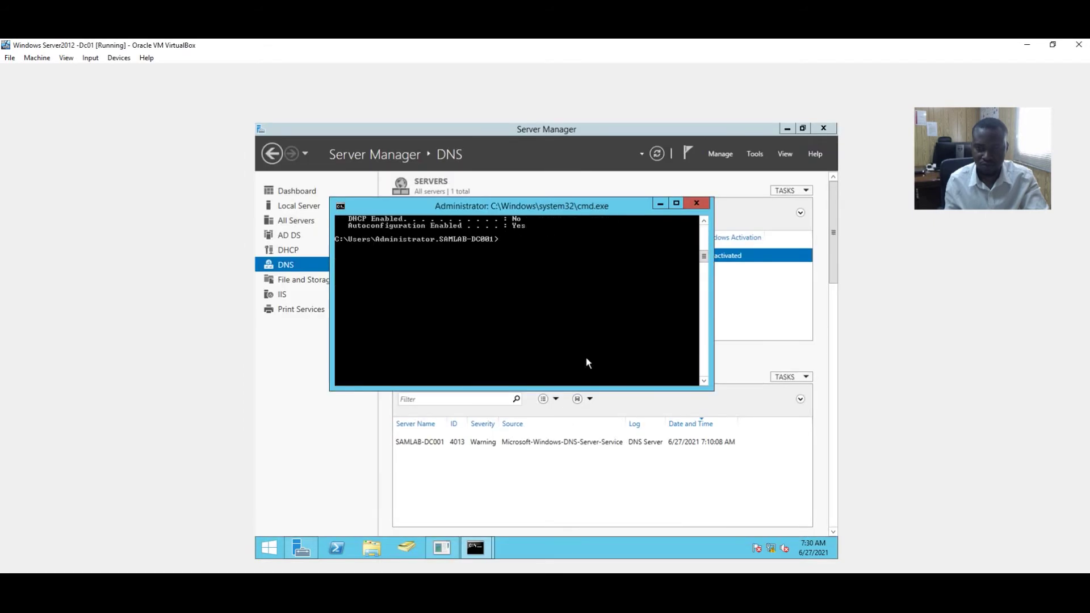
{"action": "type", "text": "pi"}
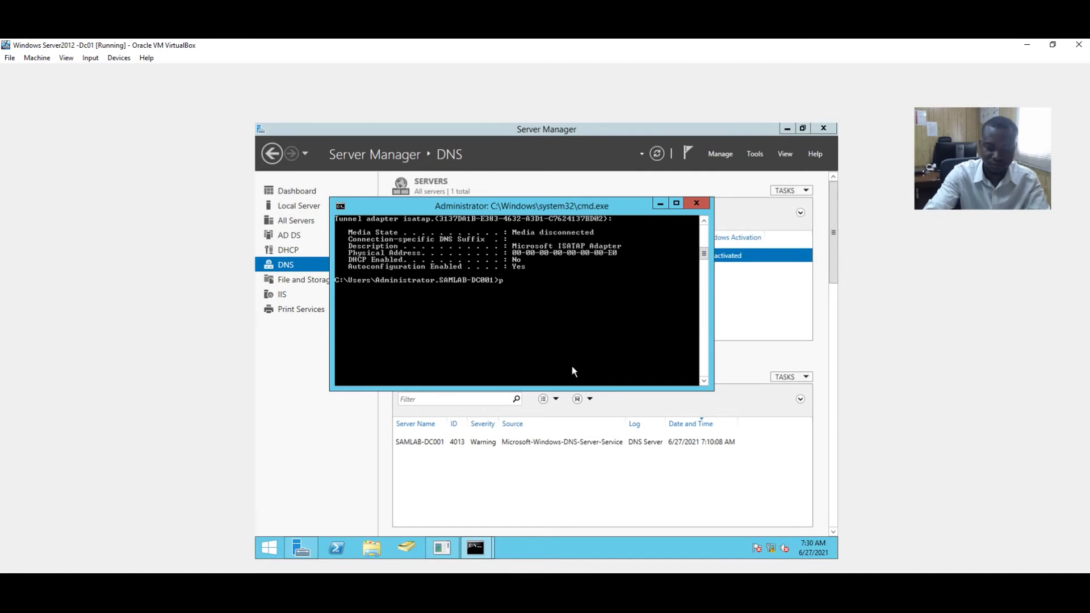
{"action": "type", "text": "g"}
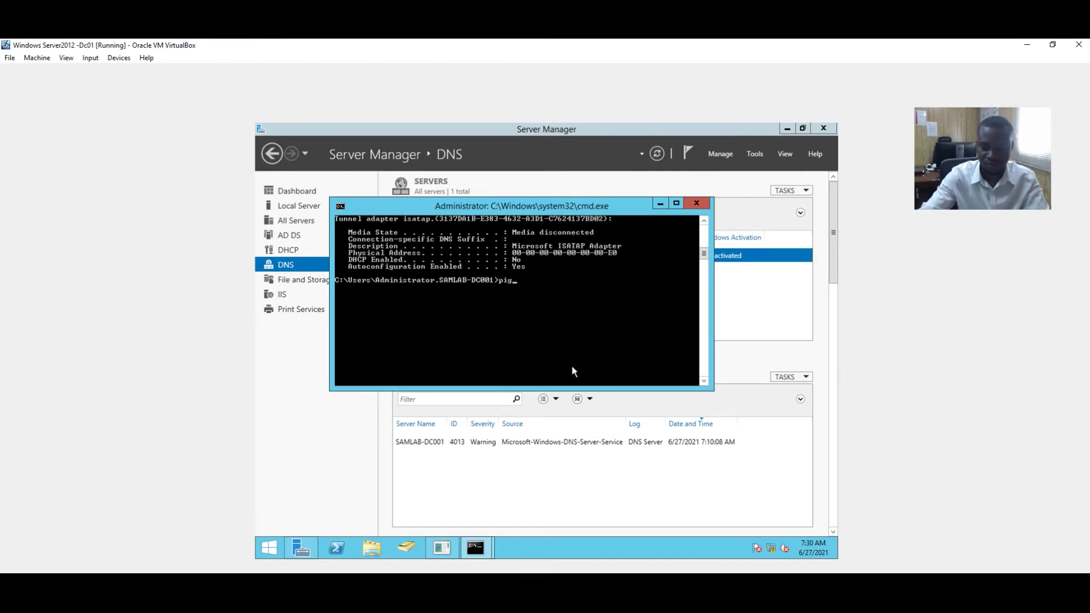
{"action": "key", "text": "BackSpace"}
{"action": "type", "text": "ng "}
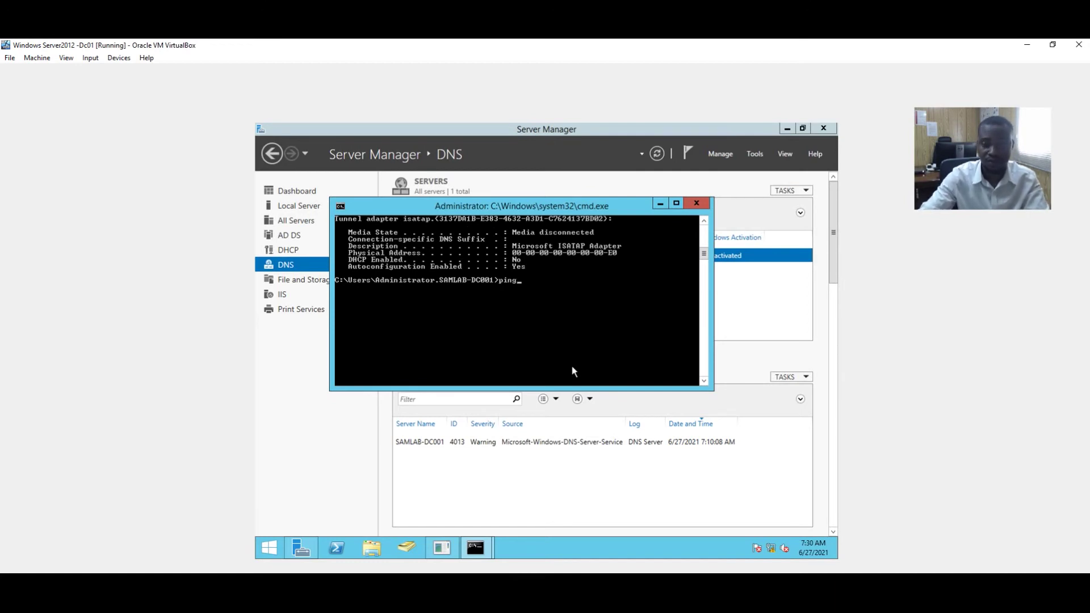
{"action": "type", "text": "192.16"}
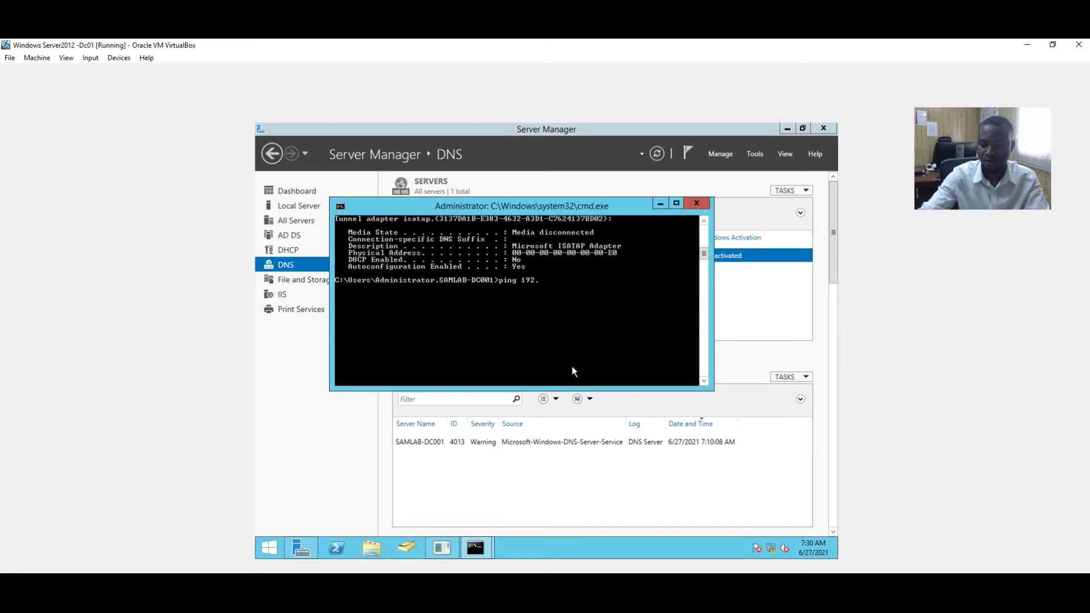
{"action": "type", "text": "8."}
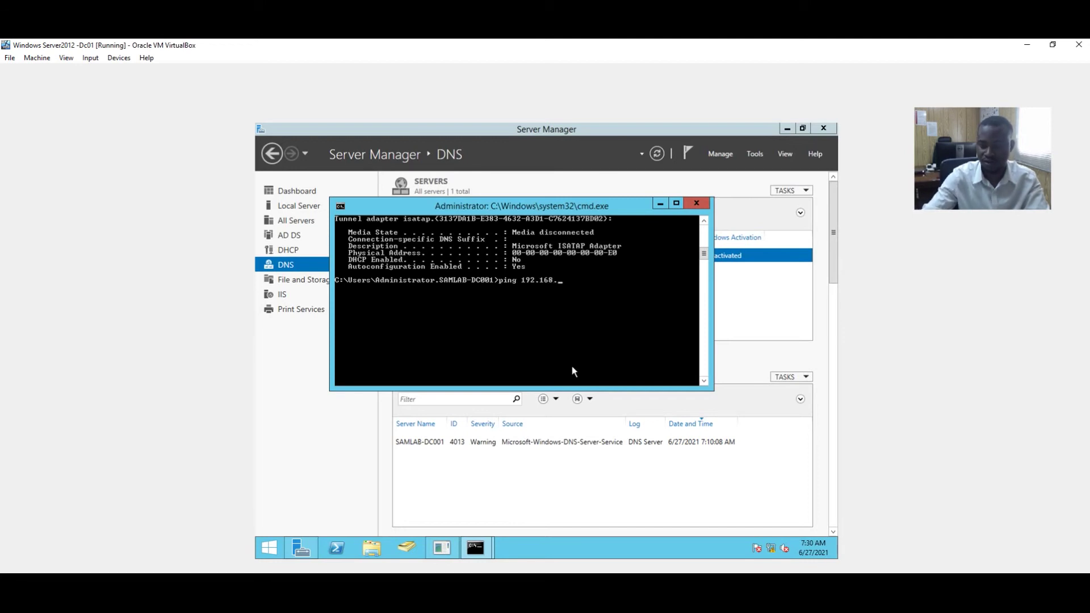
{"action": "type", "text": "1.102"}
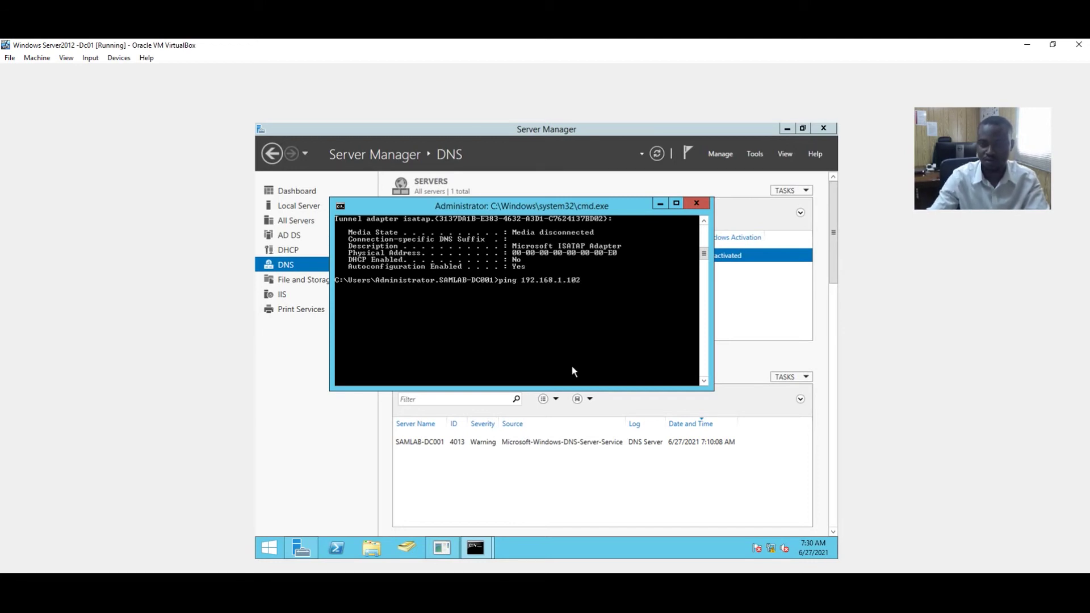
{"action": "key", "text": "Return"}
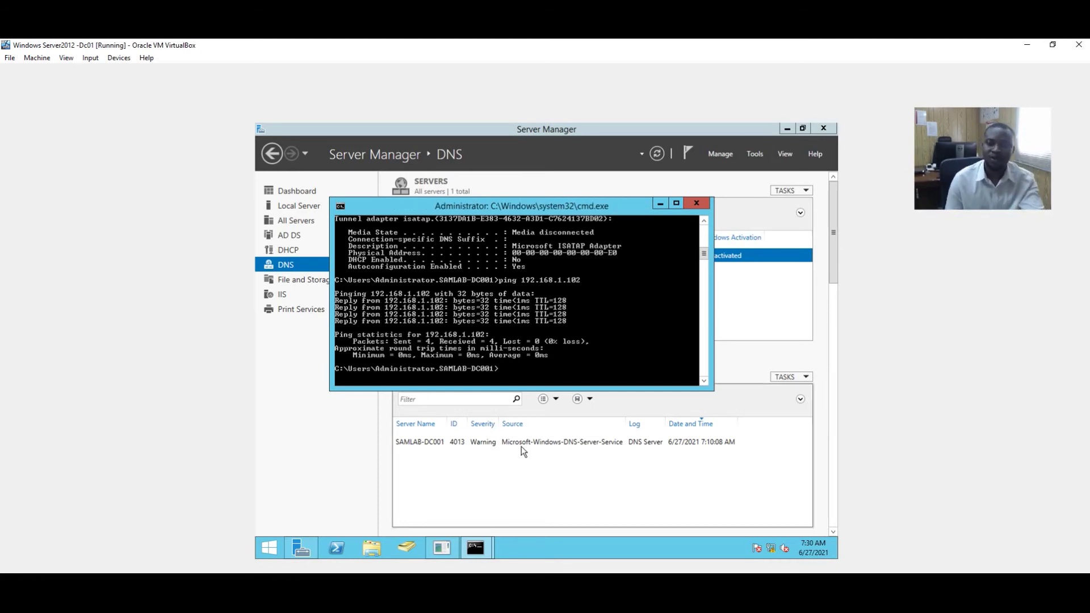
Move Server Manager aside and switch to the Windows 11 VM window
{"action": "left_click", "coordinate": [786, 128]}
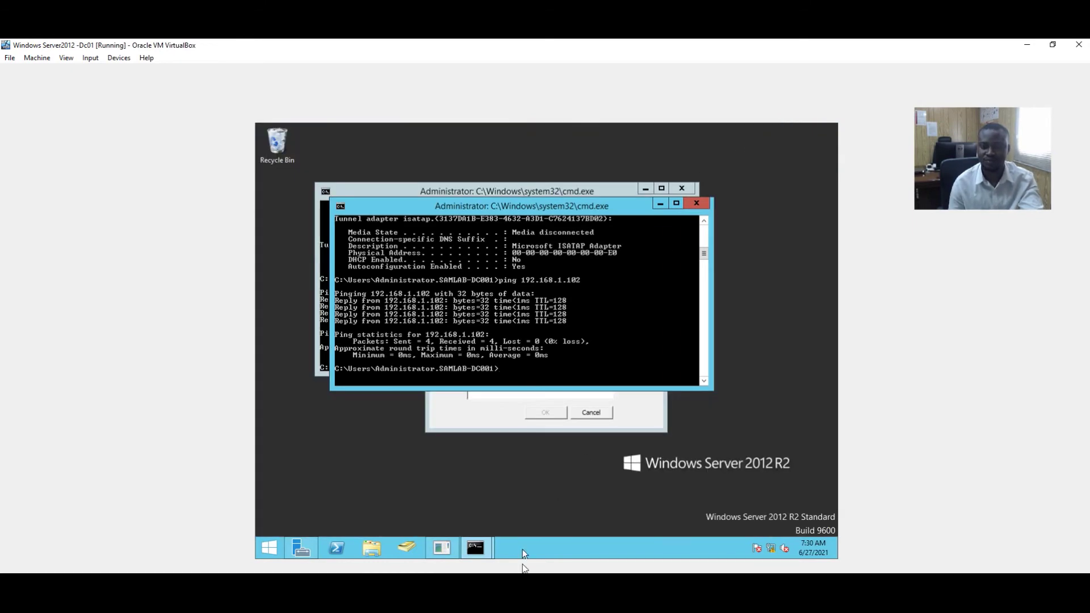
{"action": "left_click", "coordinate": [520, 590]}
{"action": "left_click", "coordinate": [425, 562]}
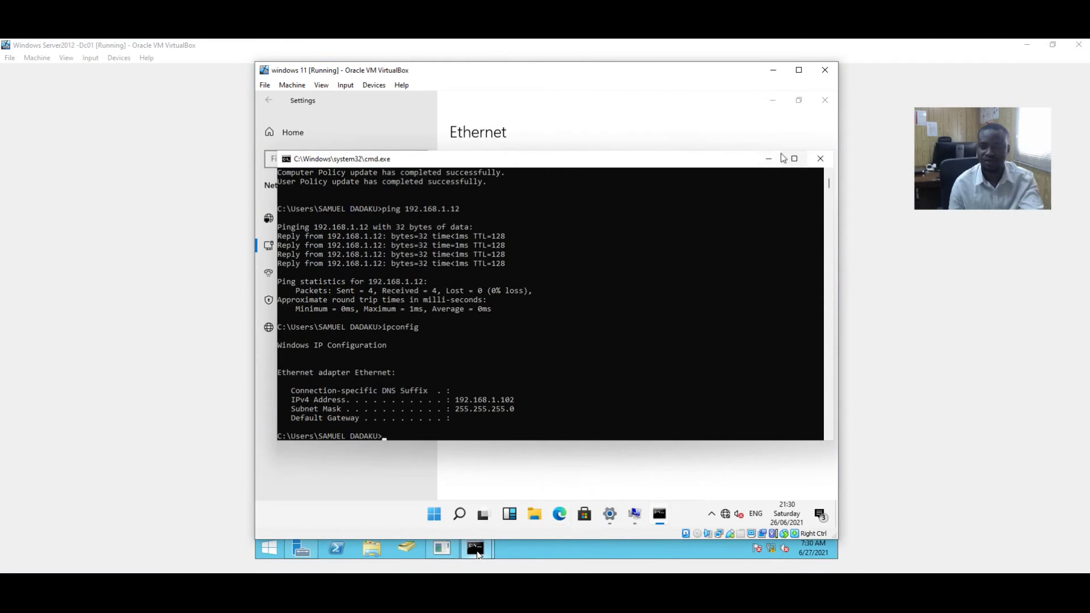
Minimize Settings and Command Prompt, retry the samlap.com join, and dismiss both controller errors
{"action": "left_click", "coordinate": [773, 160]}
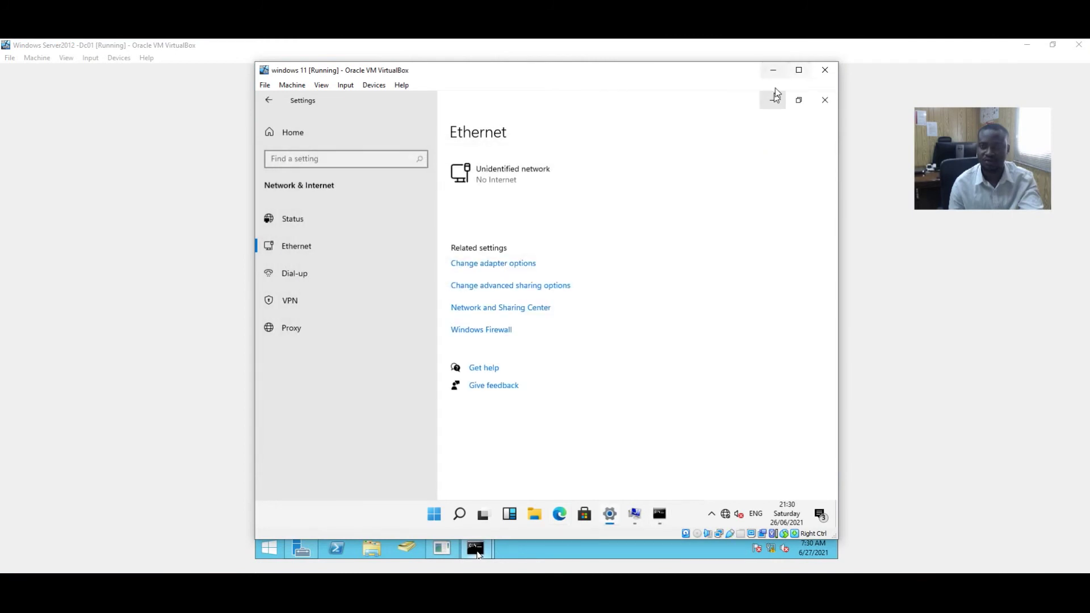
{"action": "left_click", "coordinate": [773, 100]}
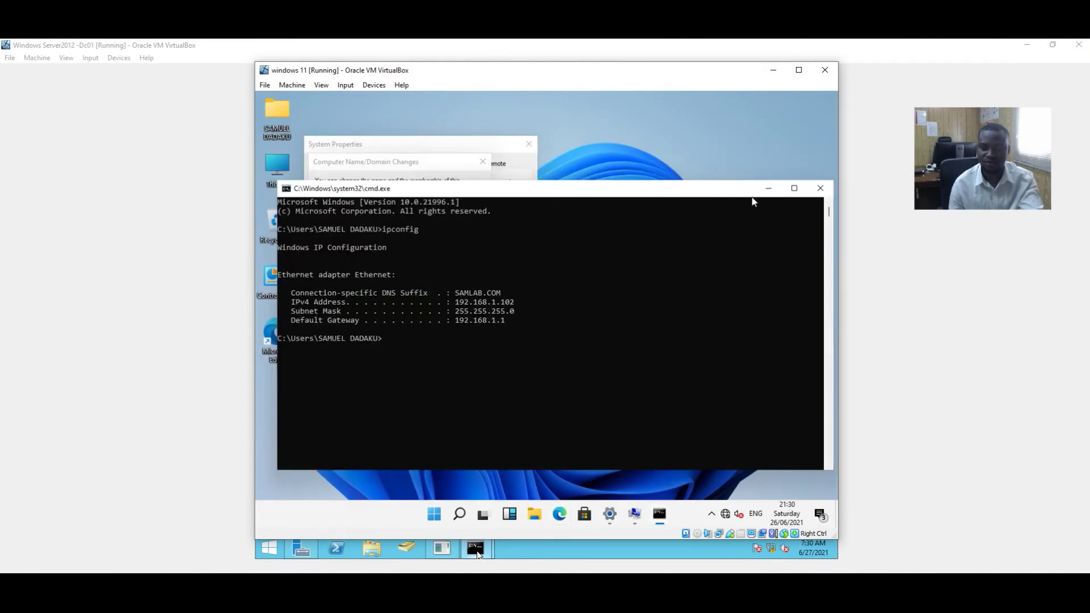
{"action": "left_click", "coordinate": [768, 188]}
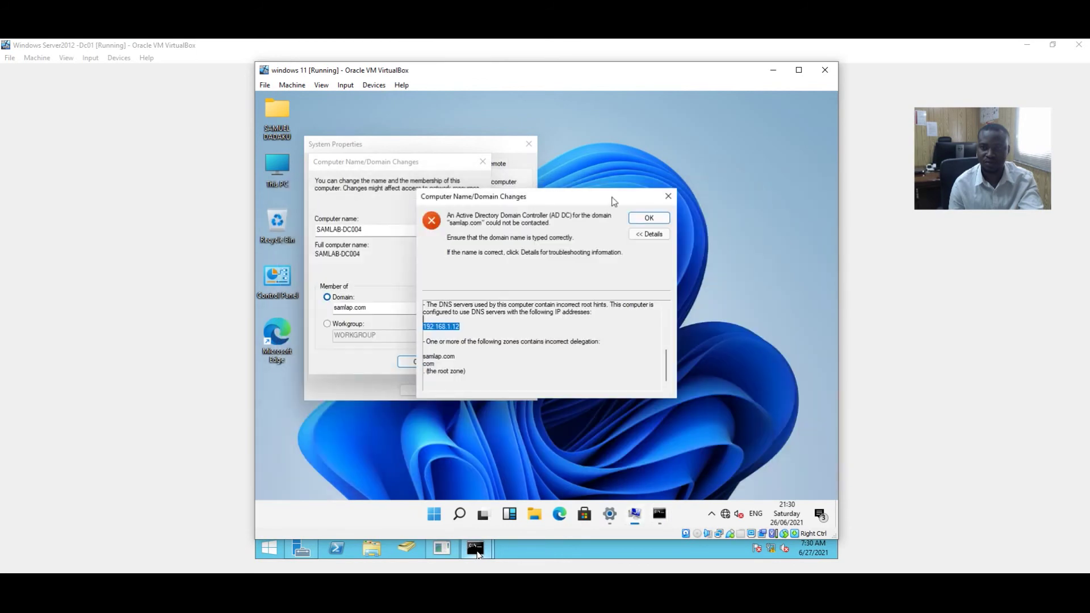
{"action": "left_click", "coordinate": [658, 219]}
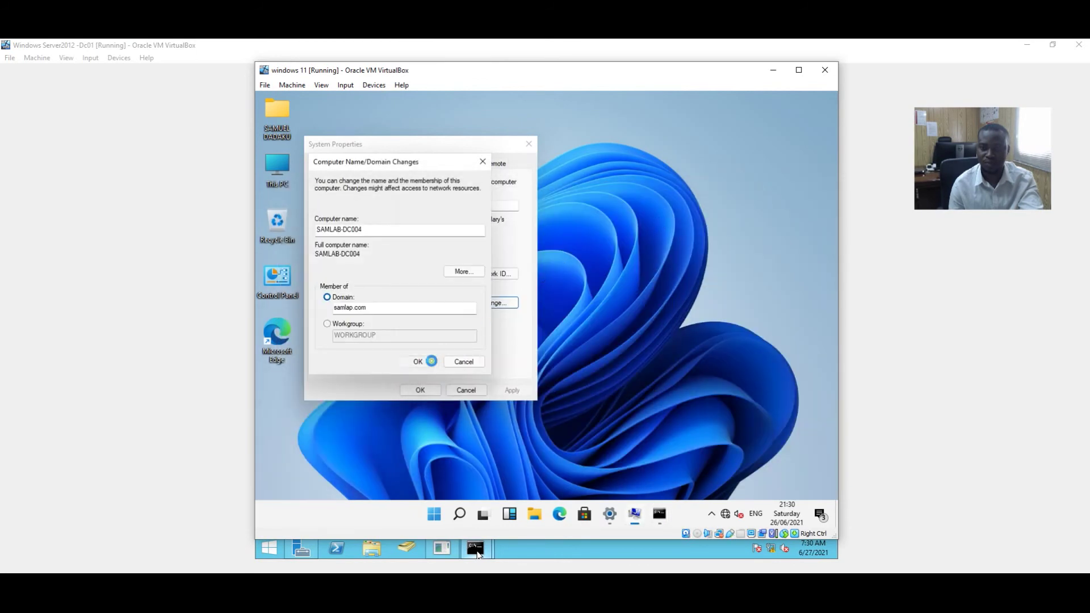
{"action": "left_click", "coordinate": [436, 361]}
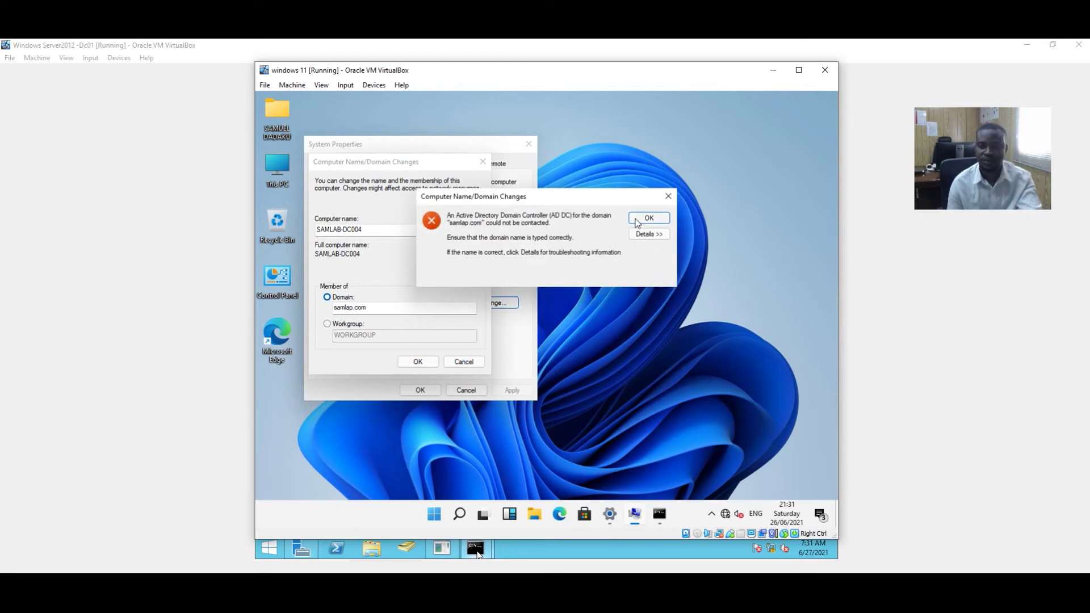
{"action": "left_click", "coordinate": [636, 222]}
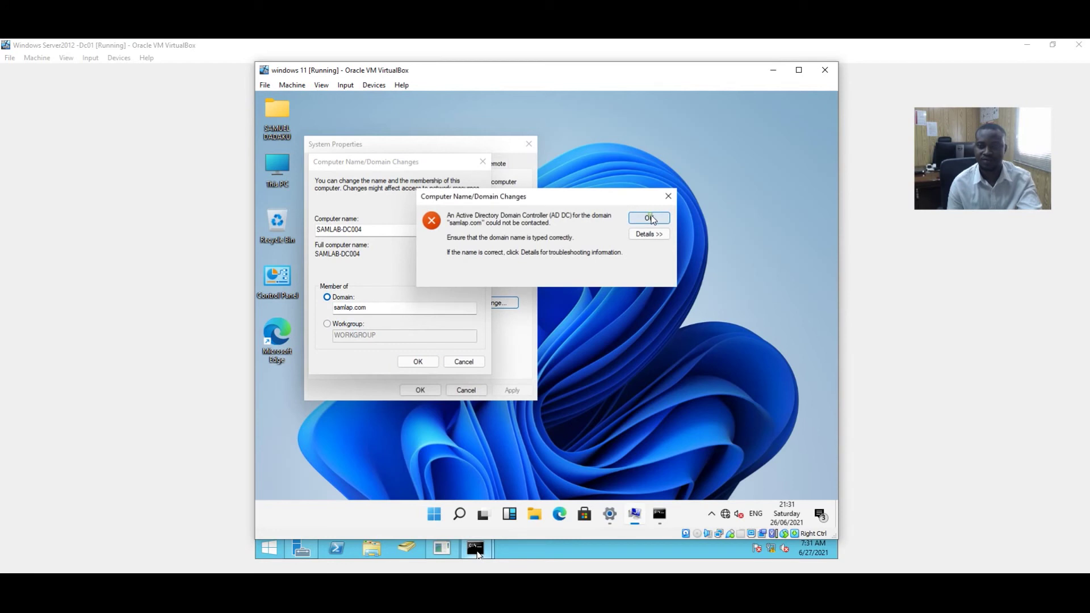
Correct the domain name to SAMLAB.COM and submit the join
{"action": "left_click", "coordinate": [472, 364]}
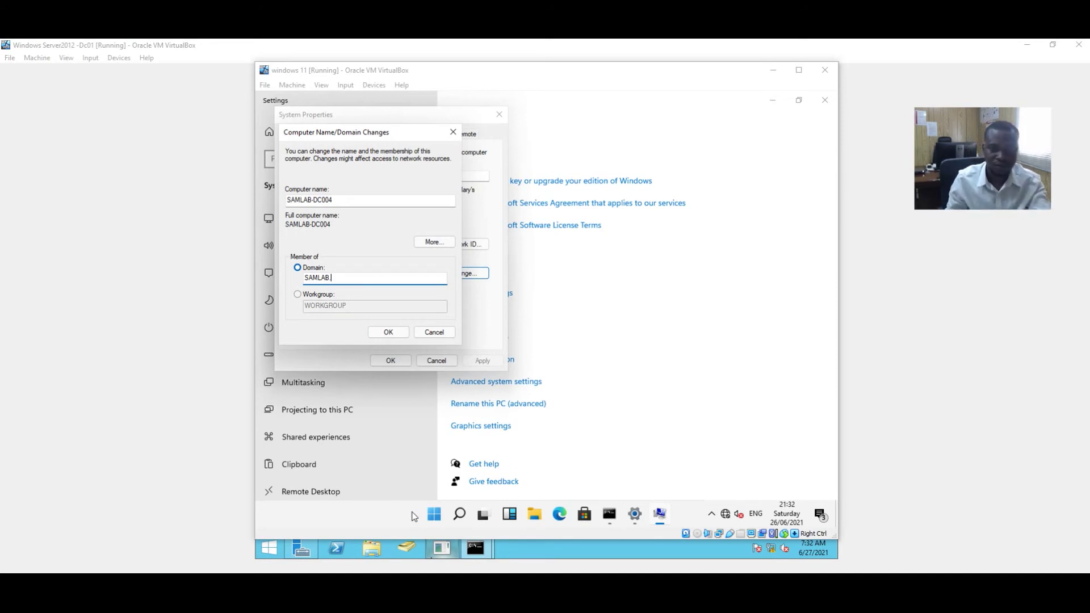
{"action": "left_click", "coordinate": [376, 275]}
{"action": "type", "text": ".C"}
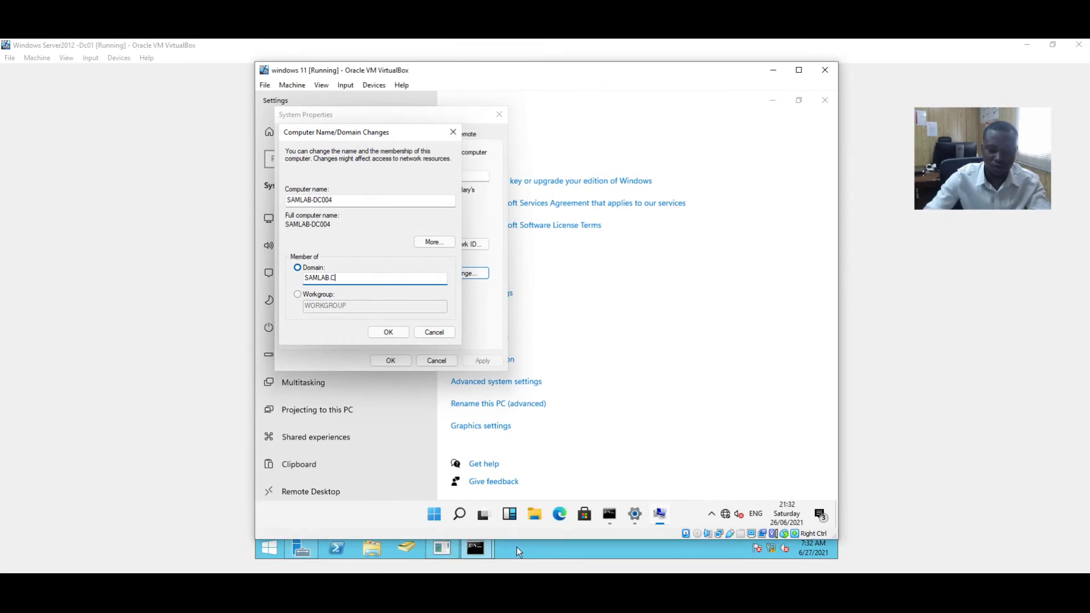
{"action": "type", "text": "OM"}
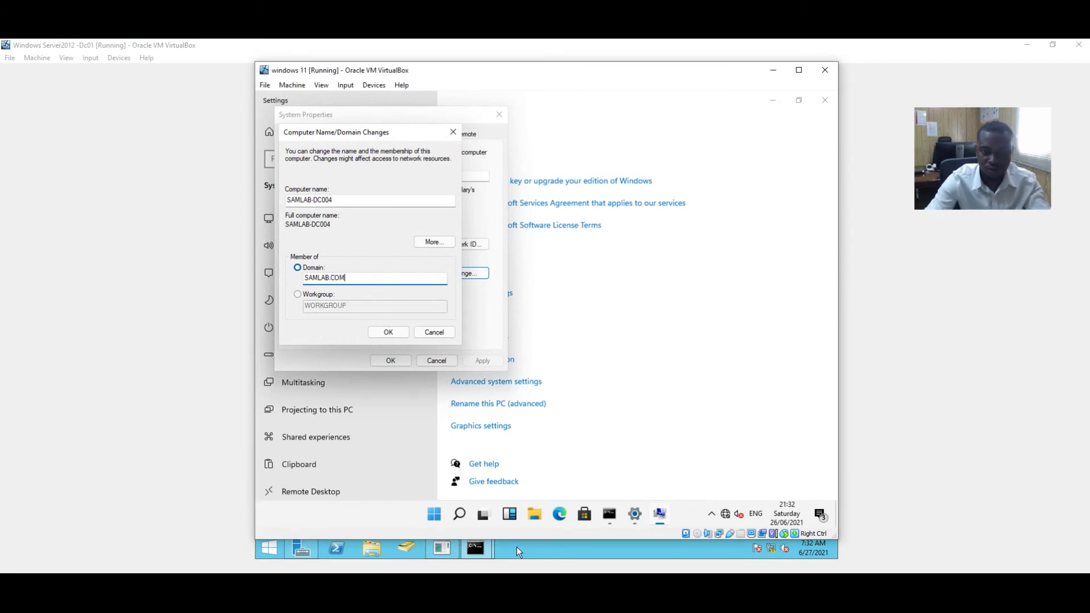
{"action": "left_click", "coordinate": [387, 332]}
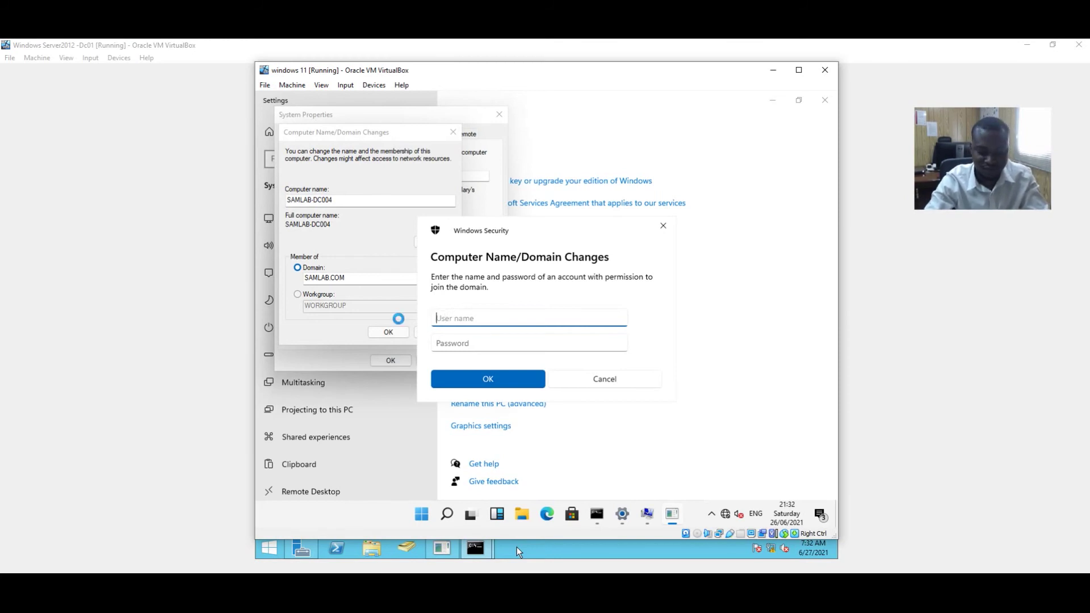
Enter the SAMLAB.COM administrator user name and password and confirm the join
{"action": "type", "text": "administrator"}
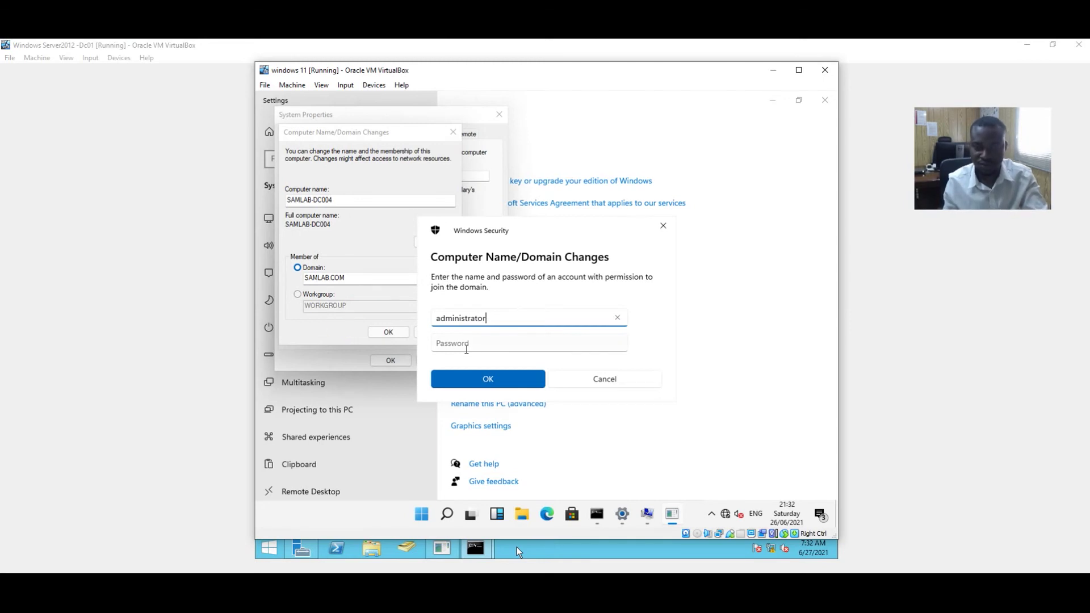
{"action": "left_click", "coordinate": [467, 347]}
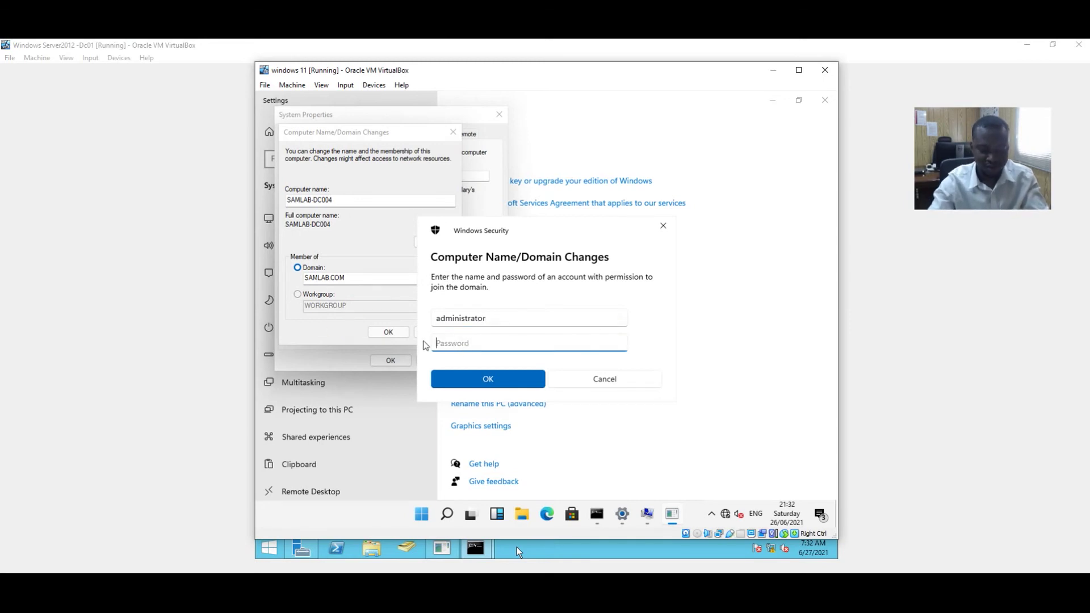
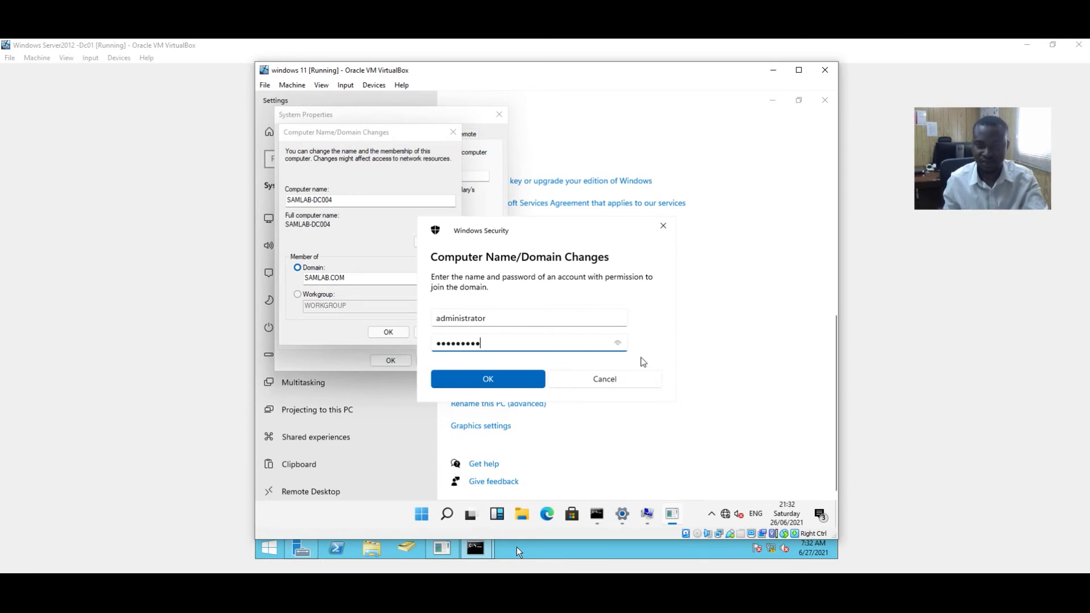
{"action": "left_click", "coordinate": [617, 343]}
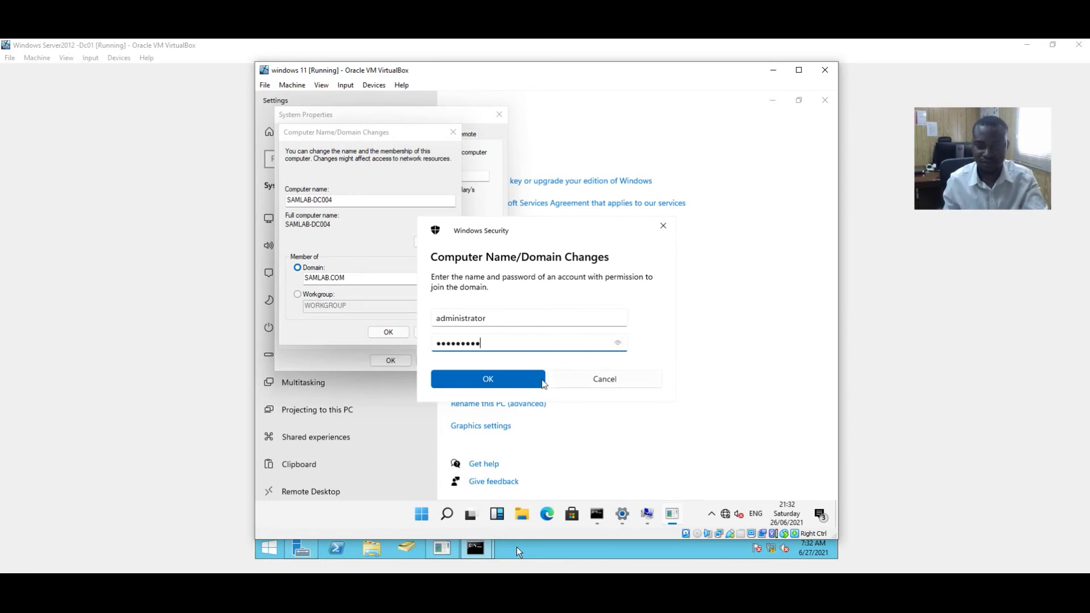
{"action": "left_click", "coordinate": [530, 382]}
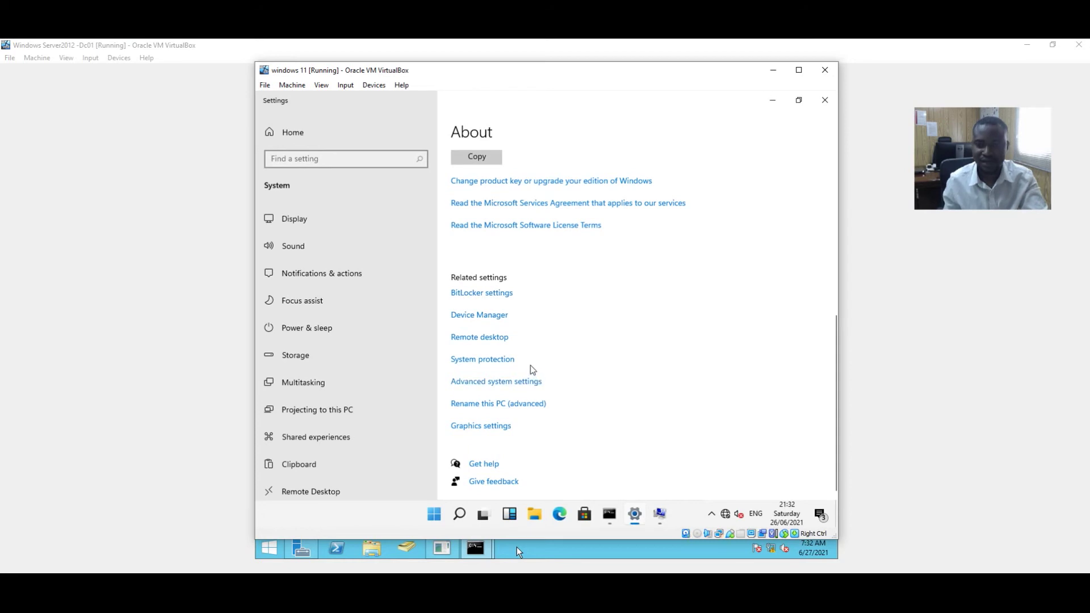
Acknowledge the SAMLAB.COM welcome and restart notices, close System Properties, and restart now
{"action": "left_click", "coordinate": [773, 101]}
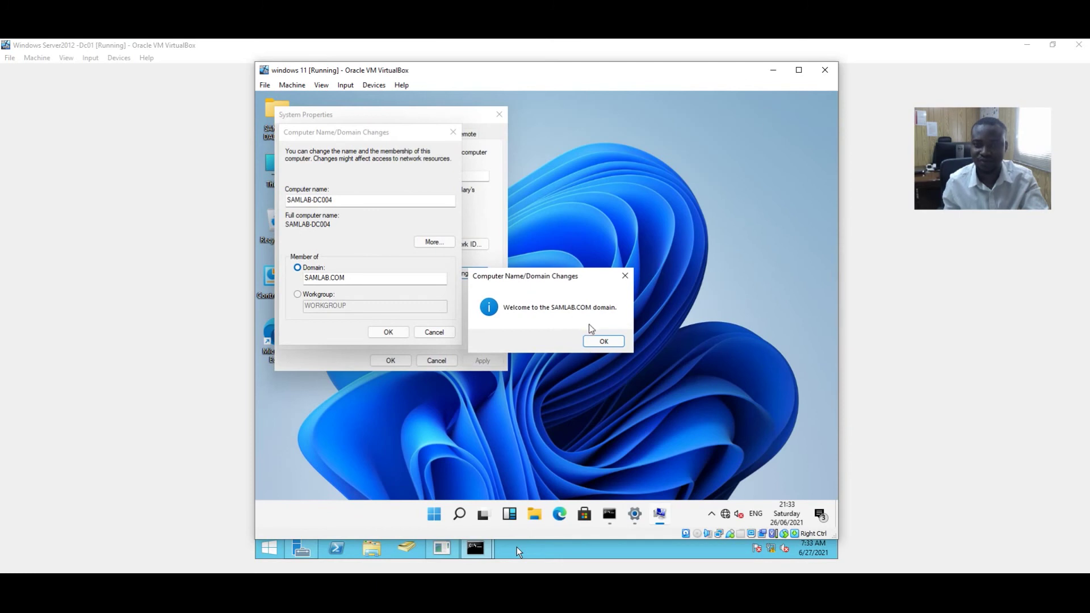
{"action": "left_click", "coordinate": [612, 340]}
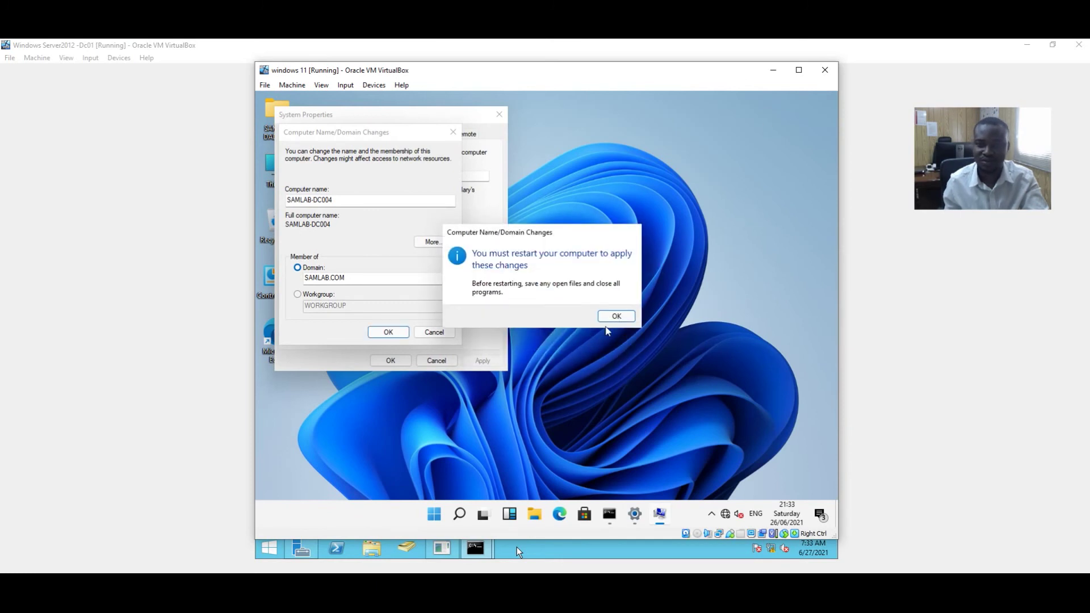
{"action": "left_click", "coordinate": [618, 318]}
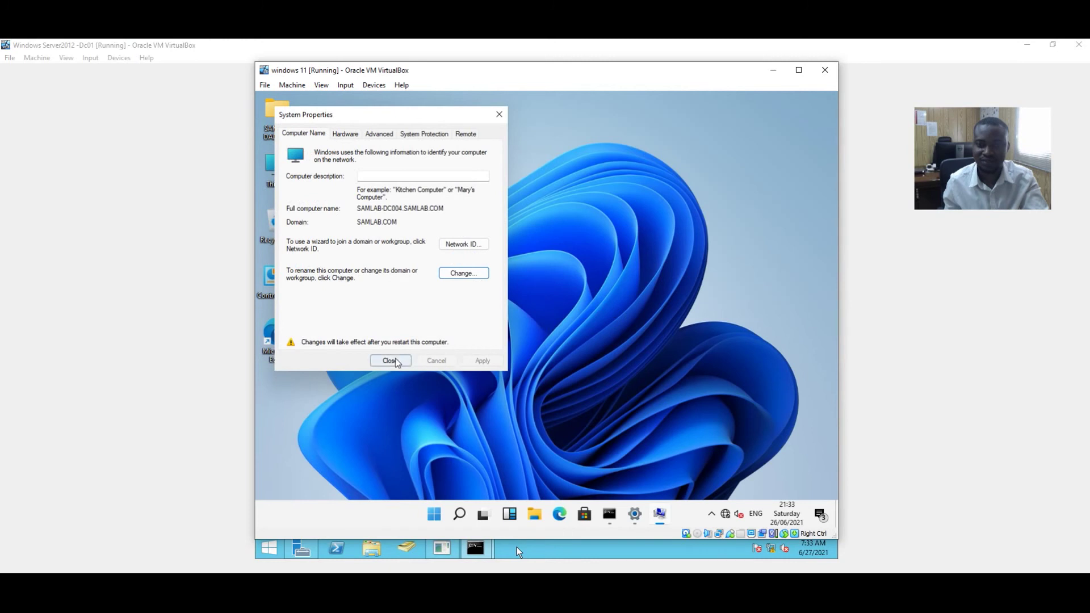
{"action": "left_click", "coordinate": [390, 361]}
{"action": "left_click", "coordinate": [561, 314]}
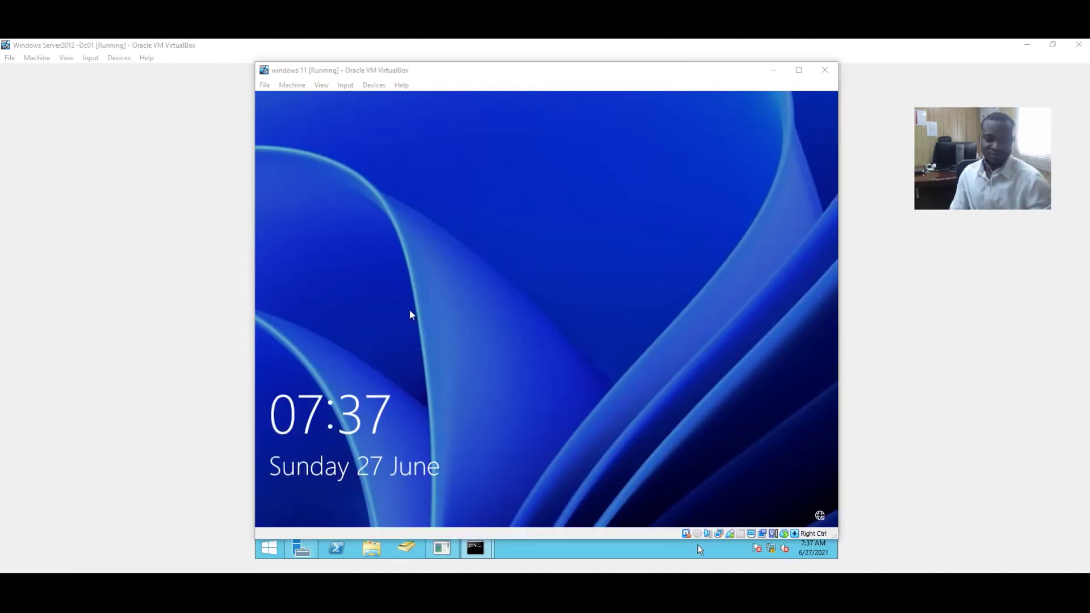
Send Ctrl-Alt-Del, choose Other user, and sign in with the SAMLAB domain user's credentials
{"action": "left_click", "coordinate": [338, 85]}
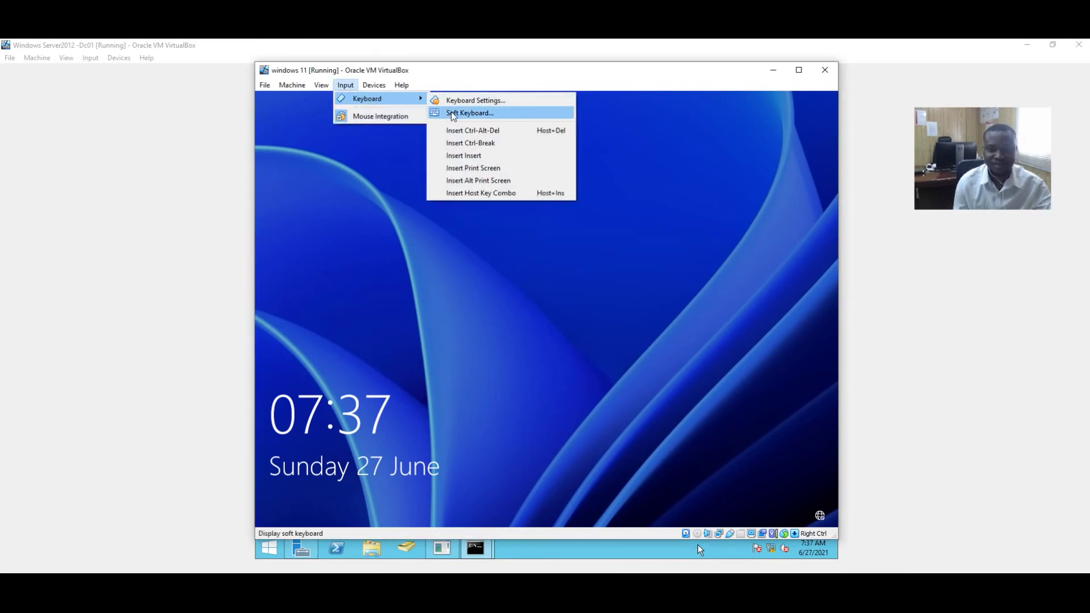
{"action": "left_click", "coordinate": [463, 131]}
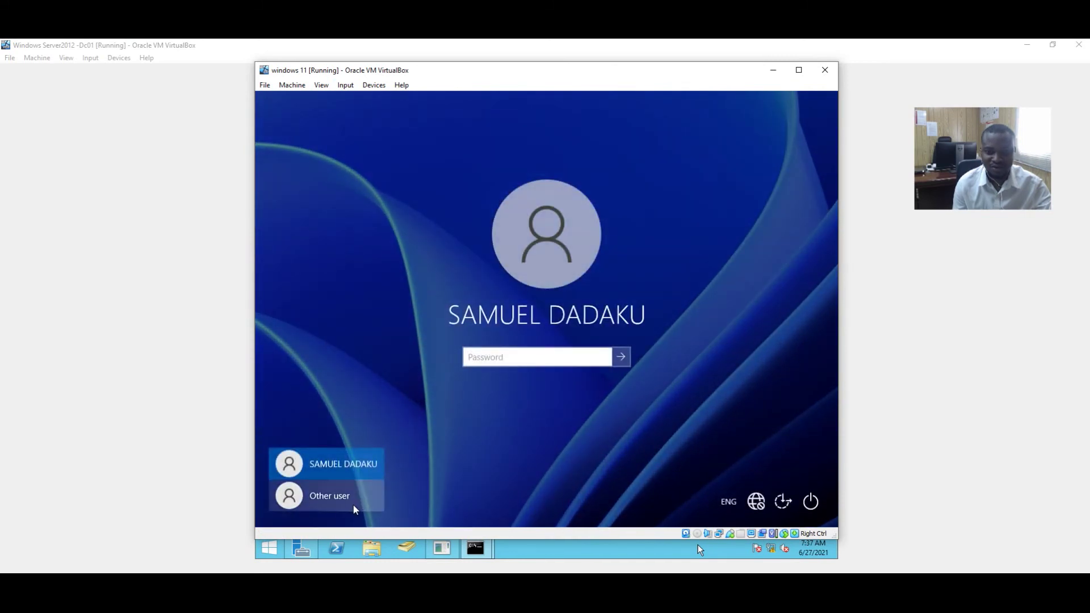
{"action": "left_click", "coordinate": [352, 507]}
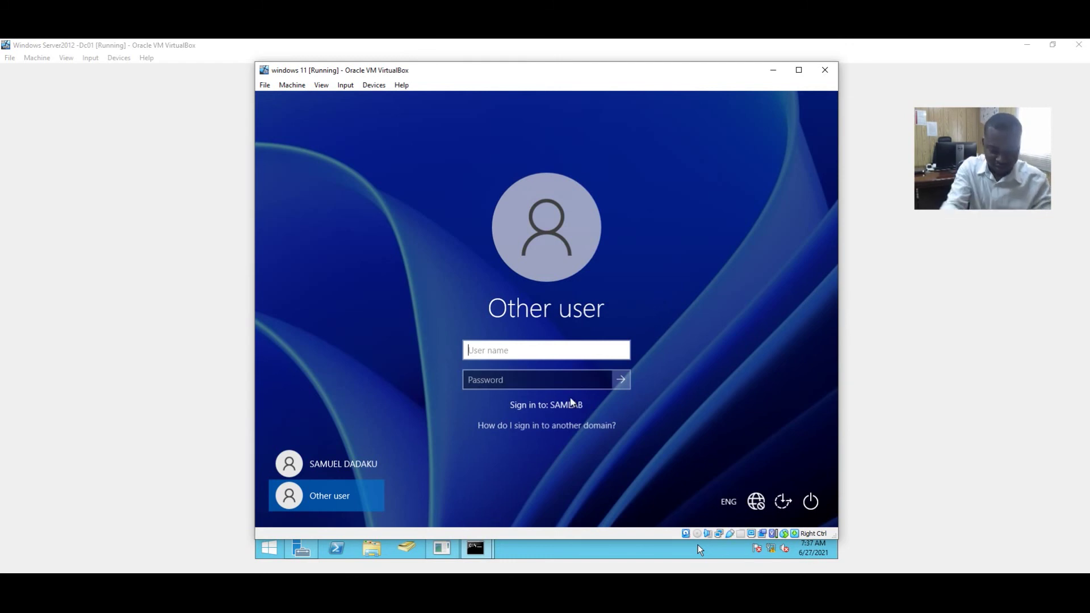
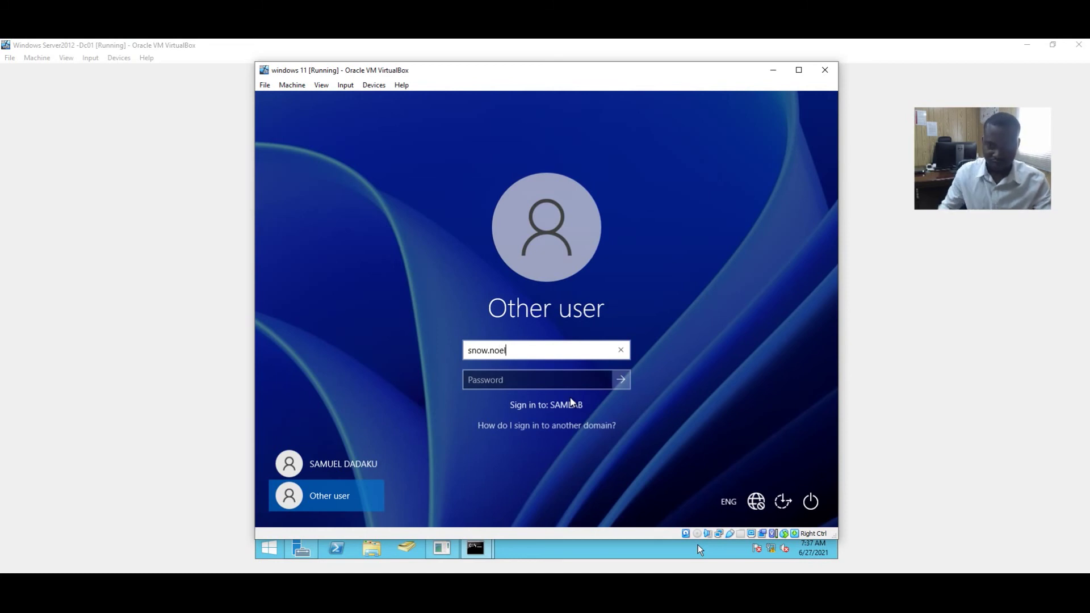
{"action": "left_click", "coordinate": [589, 379]}
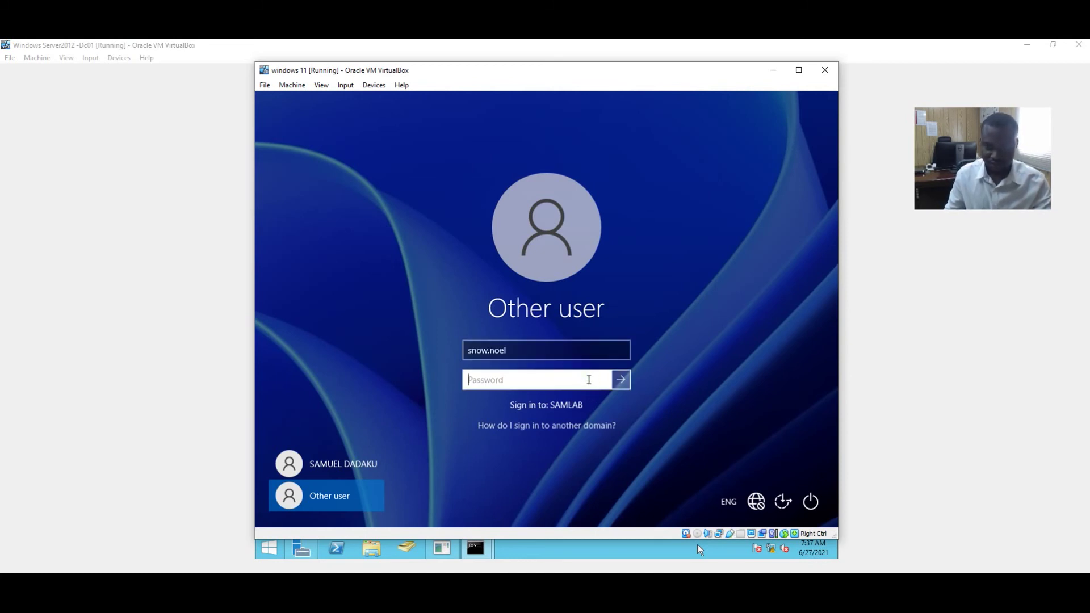
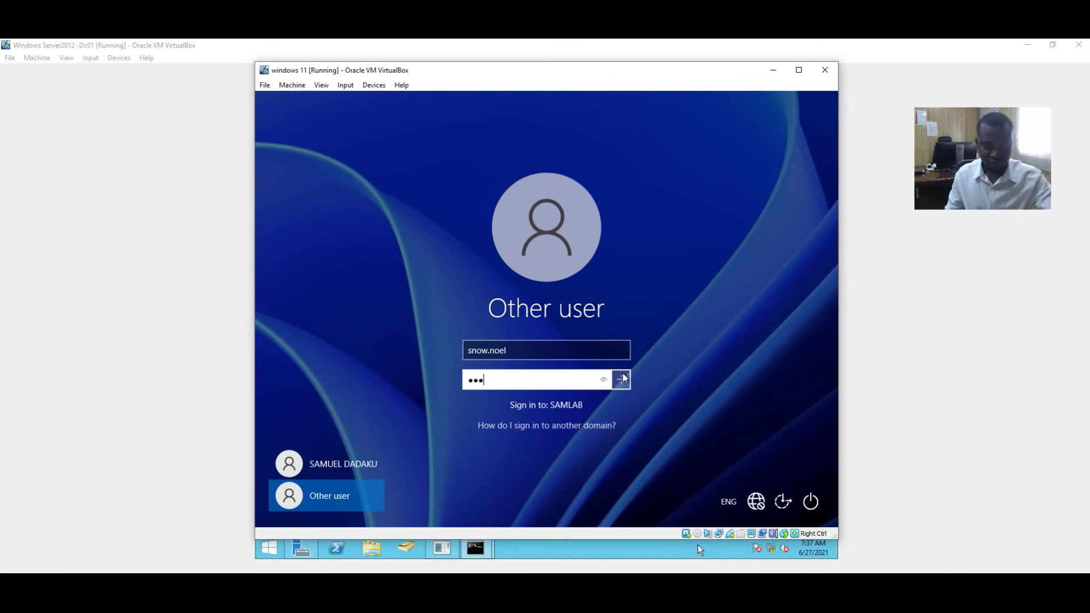
{"action": "left_click", "coordinate": [627, 385]}
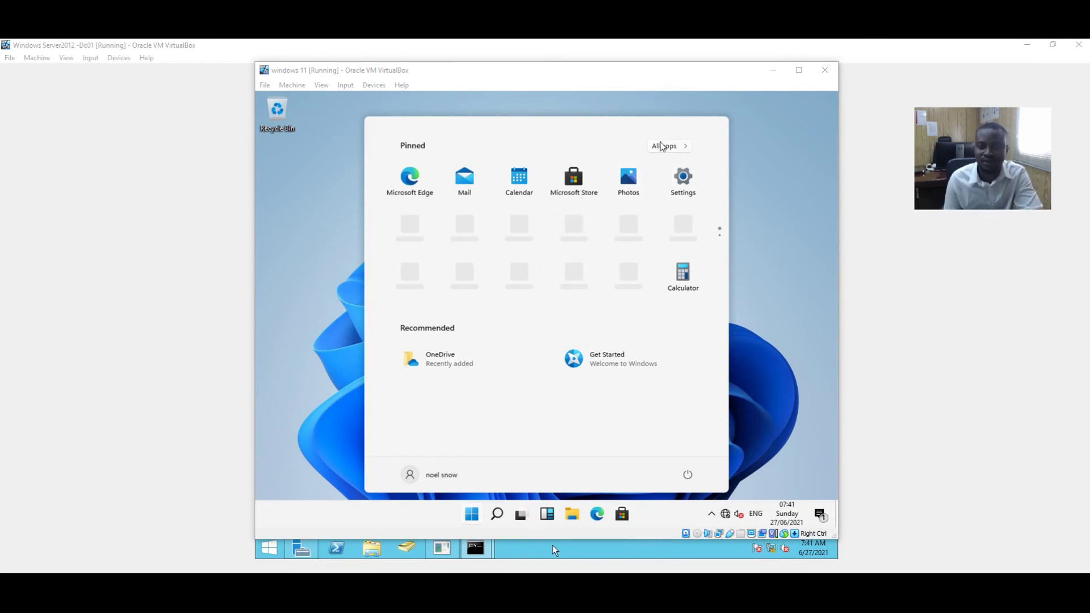
Focus the VM, close the Start menu, and bring up the desktop's right-click menu
{"action": "scroll", "coordinate": [579, 232], "scroll_direction": "down", "scroll_amount": 1}
{"action": "scroll", "coordinate": [579, 235], "scroll_direction": "up", "scroll_amount": 1}
{"action": "scroll", "coordinate": [580, 232], "scroll_direction": "down", "scroll_amount": 1}
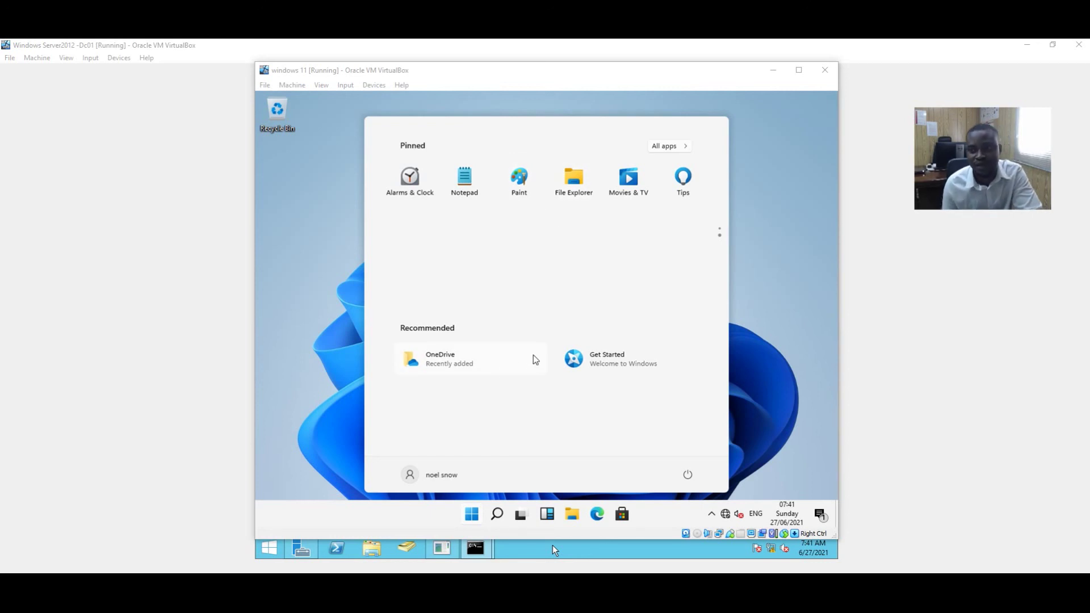
{"action": "left_click", "coordinate": [508, 132]}
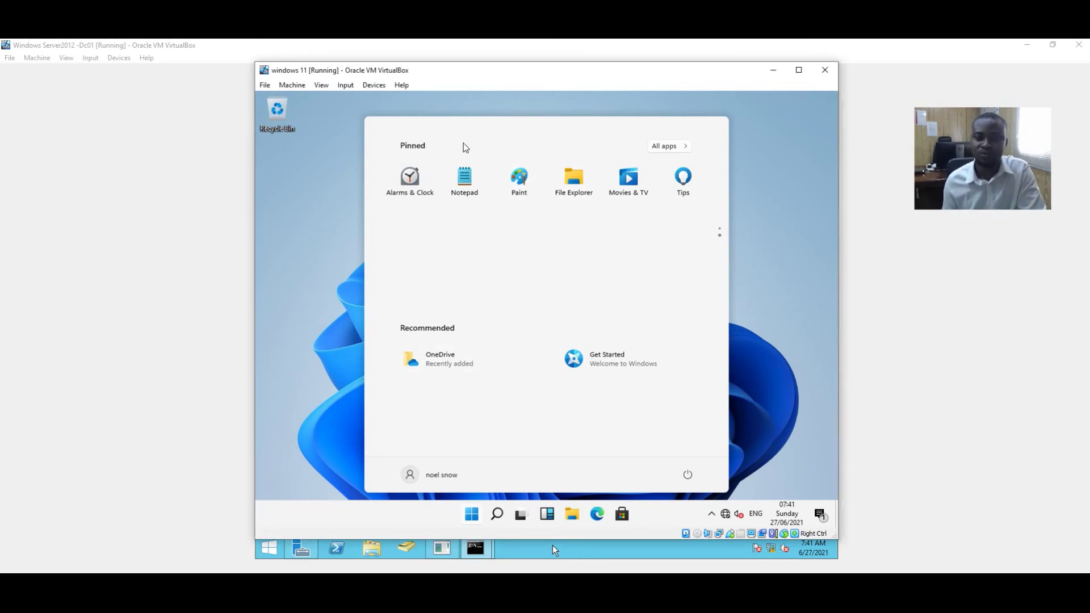
{"action": "left_click", "coordinate": [755, 137]}
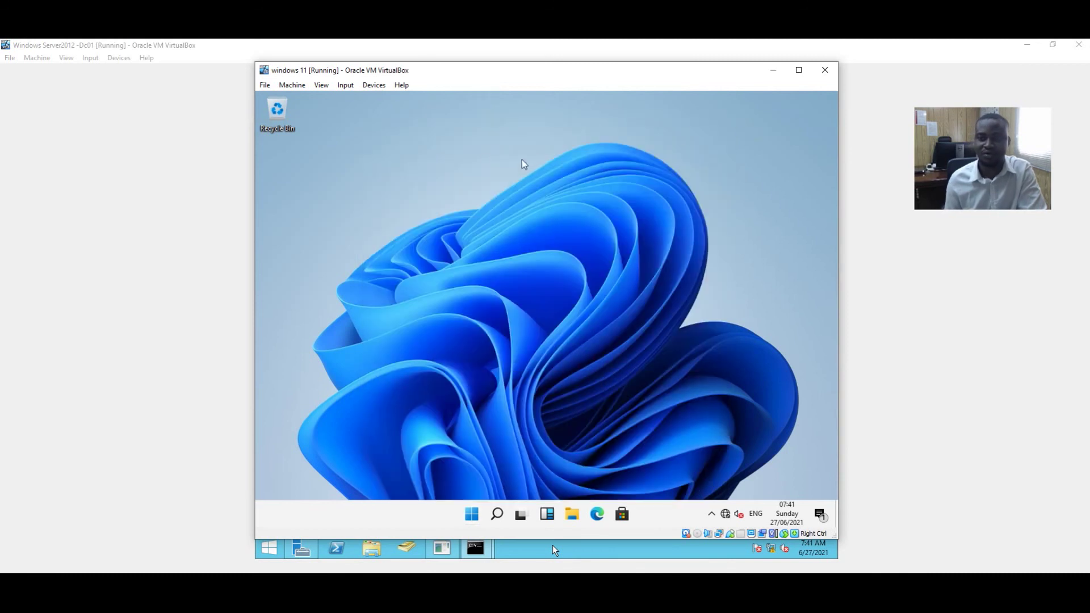
{"action": "right_click", "coordinate": [397, 154]}
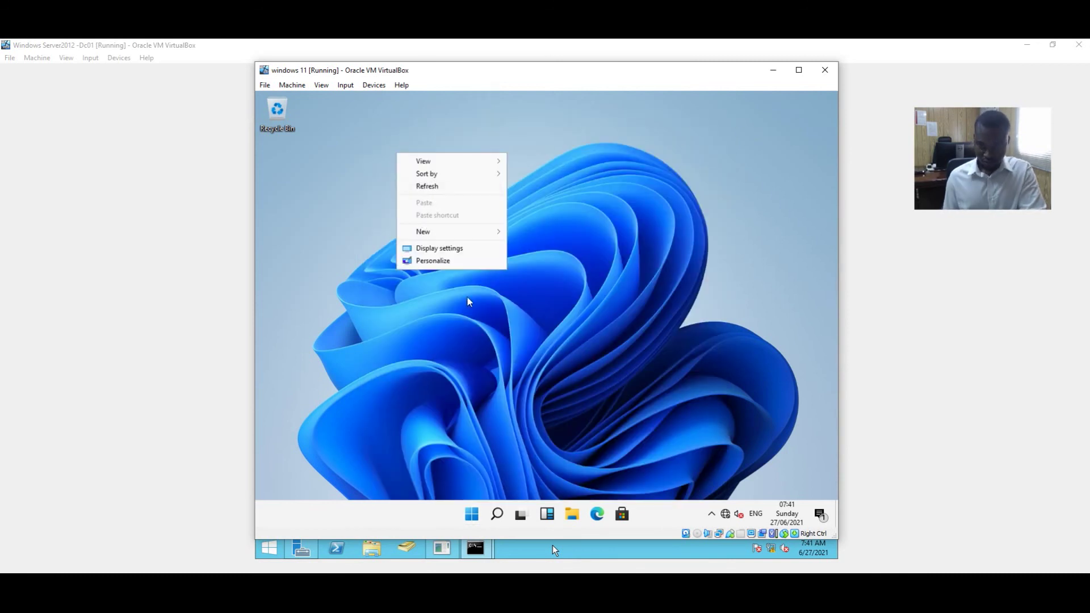
Reach Desktop icon settings from the Personalization Themes page
{"action": "left_click", "coordinate": [433, 261]}
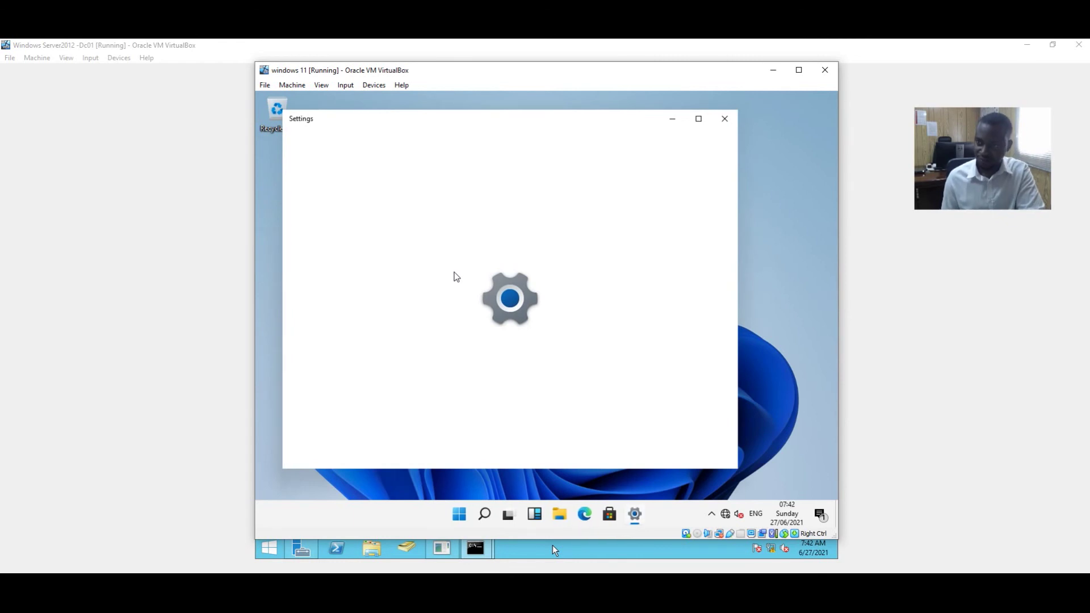
{"action": "scroll", "coordinate": [465, 270], "scroll_direction": "down", "scroll_amount": 2}
{"action": "scroll", "coordinate": [521, 278], "scroll_direction": "down", "scroll_amount": 2}
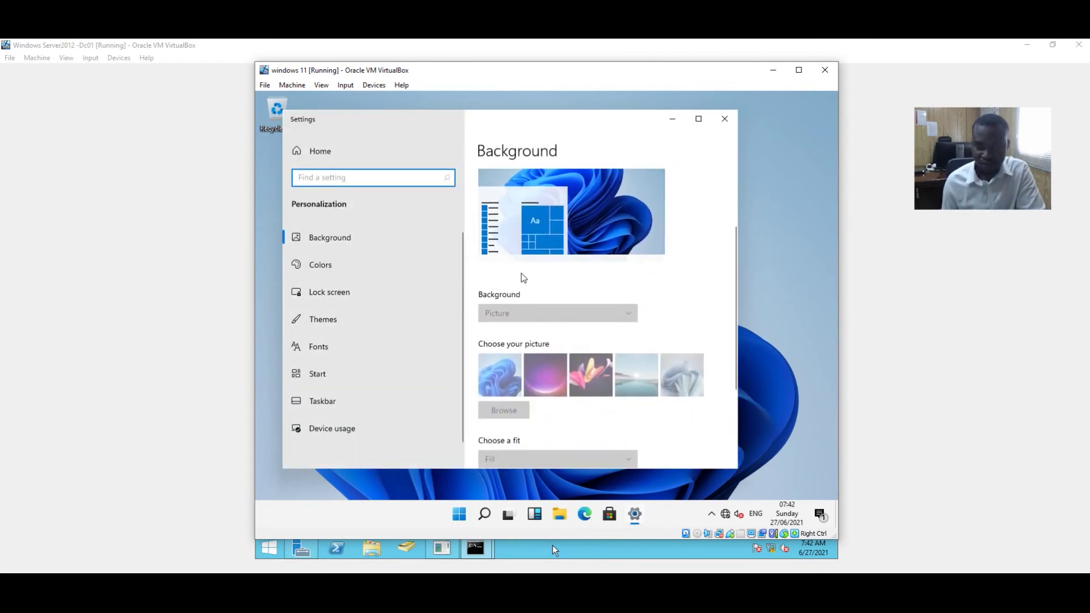
{"action": "scroll", "coordinate": [538, 287], "scroll_direction": "down", "scroll_amount": 1}
{"action": "scroll", "coordinate": [540, 289], "scroll_direction": "down", "scroll_amount": 3}
{"action": "scroll", "coordinate": [539, 289], "scroll_direction": "down", "scroll_amount": 2}
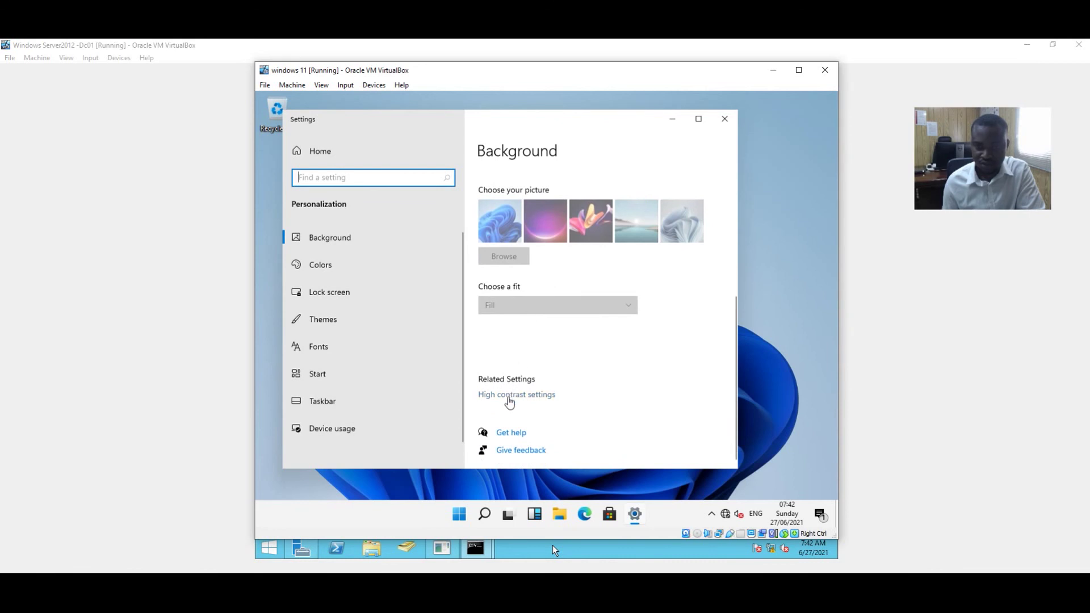
{"action": "left_click", "coordinate": [370, 313]}
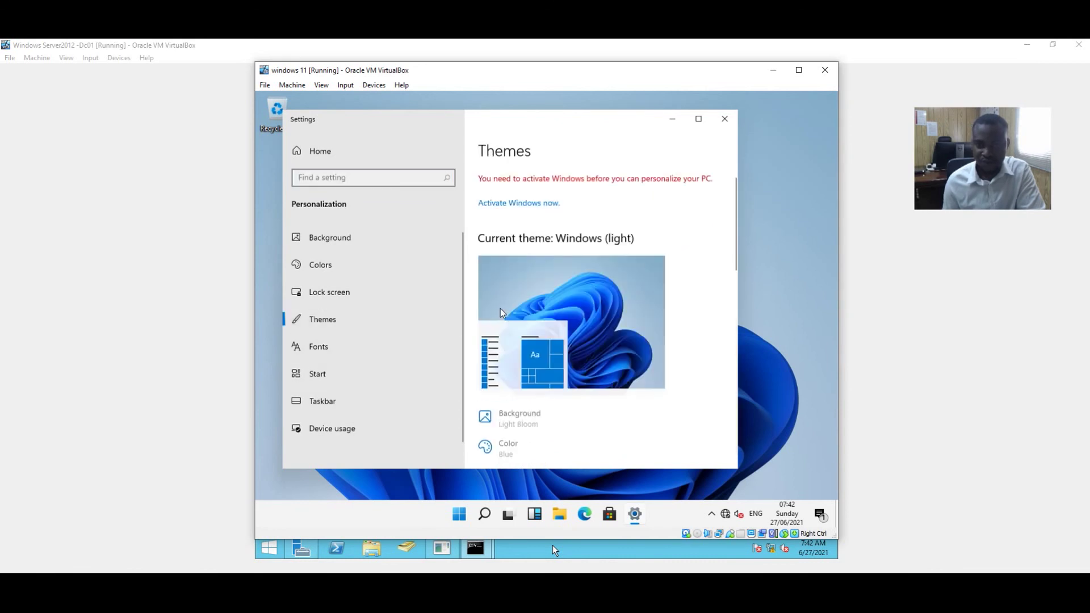
{"action": "scroll", "coordinate": [506, 310], "scroll_direction": "down", "scroll_amount": 3}
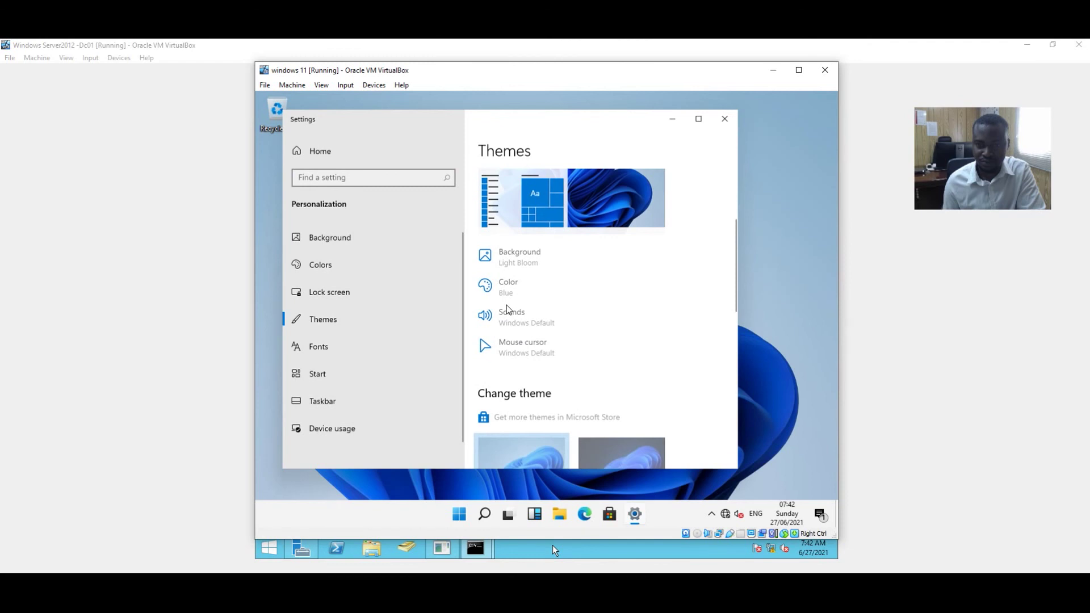
{"action": "scroll", "coordinate": [507, 310], "scroll_direction": "down", "scroll_amount": 1}
{"action": "scroll", "coordinate": [507, 310], "scroll_direction": "down", "scroll_amount": 2}
{"action": "scroll", "coordinate": [508, 309], "scroll_direction": "down", "scroll_amount": 2}
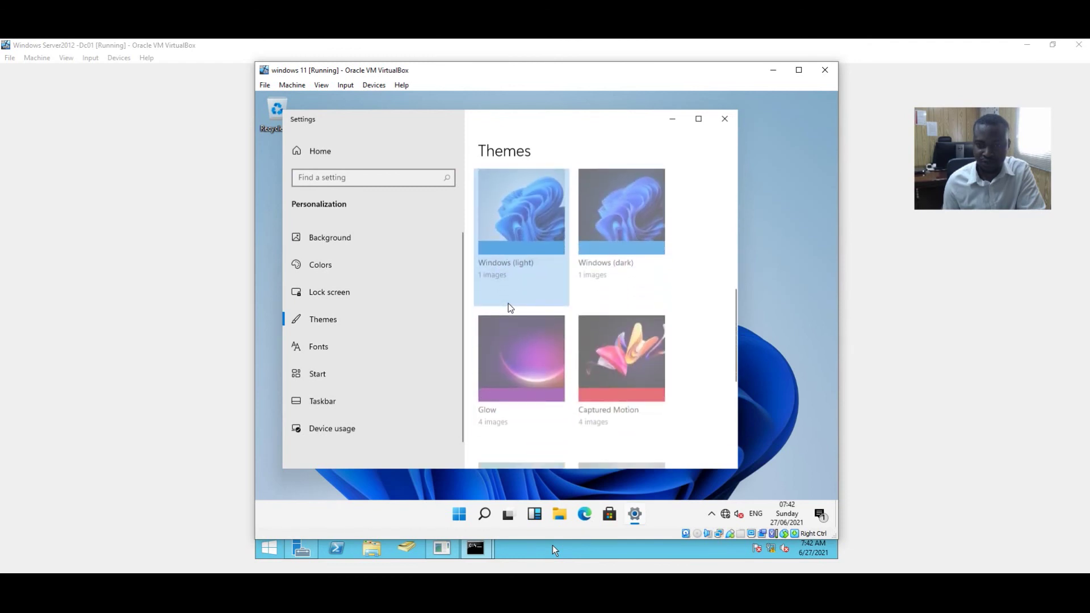
{"action": "scroll", "coordinate": [509, 307], "scroll_direction": "down", "scroll_amount": 2}
{"action": "scroll", "coordinate": [510, 307], "scroll_direction": "down", "scroll_amount": 3}
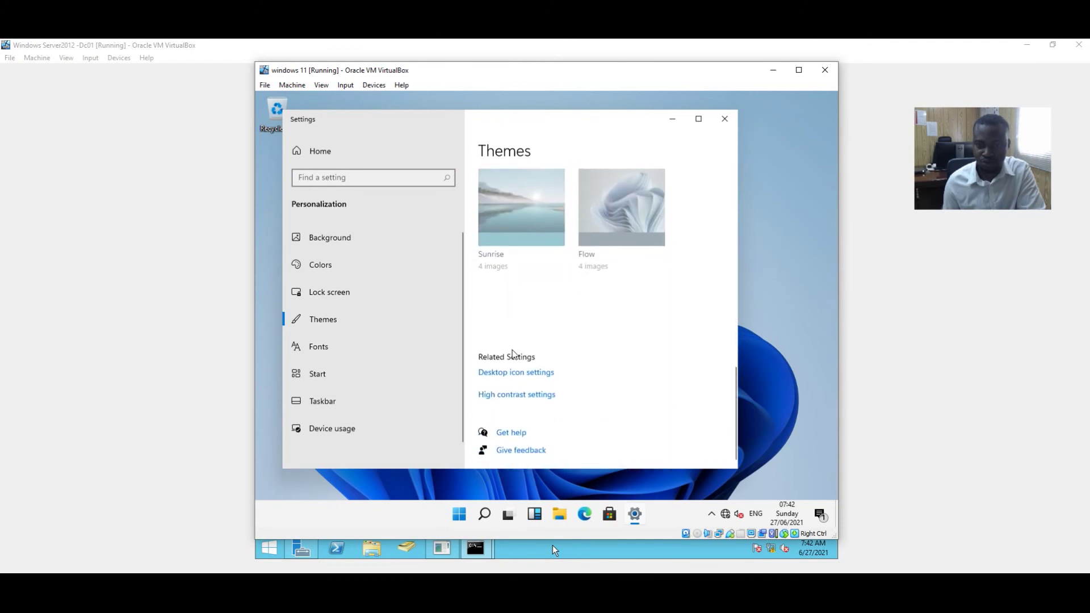
{"action": "left_click", "coordinate": [500, 373]}
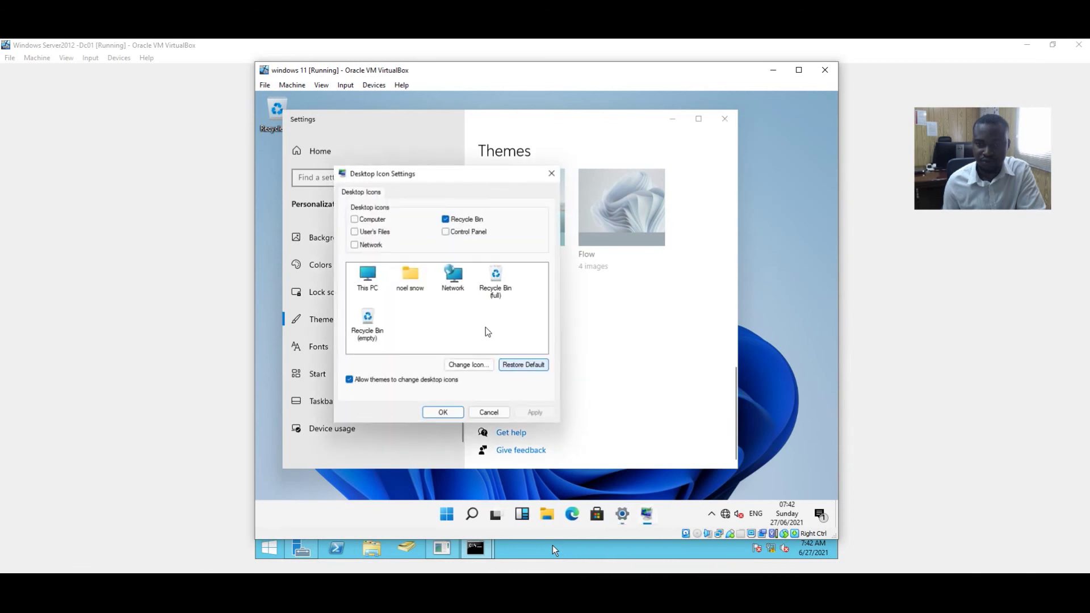
Enable the Computer, User's Files and Control Panel desktop icons, apply, and close Settings
{"action": "left_click", "coordinate": [354, 219]}
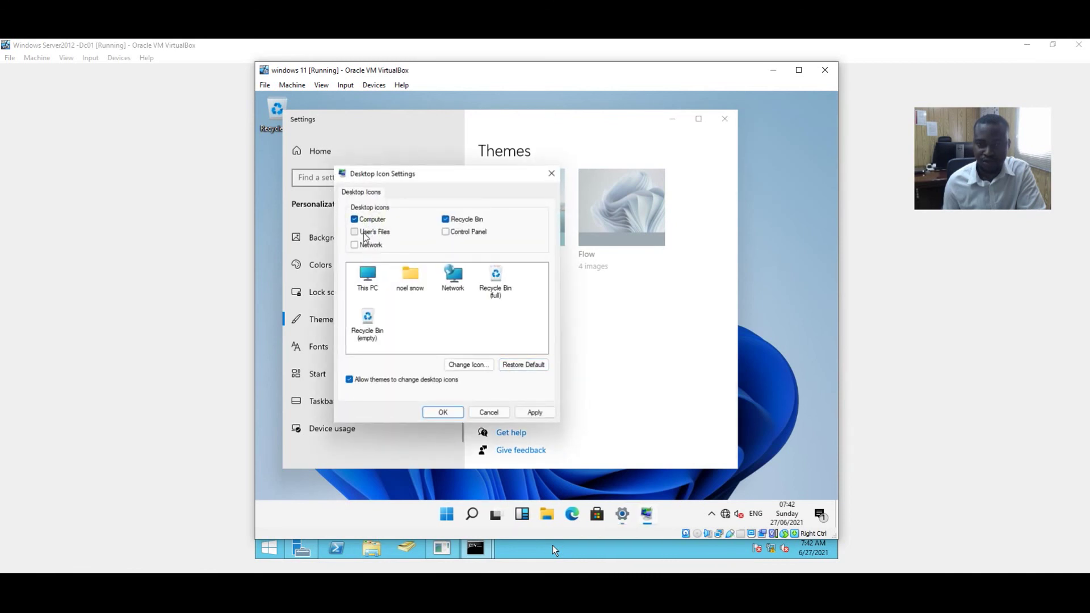
{"action": "left_click", "coordinate": [368, 233]}
{"action": "left_click", "coordinate": [465, 237]}
{"action": "left_click", "coordinate": [541, 418]}
{"action": "left_click", "coordinate": [446, 413]}
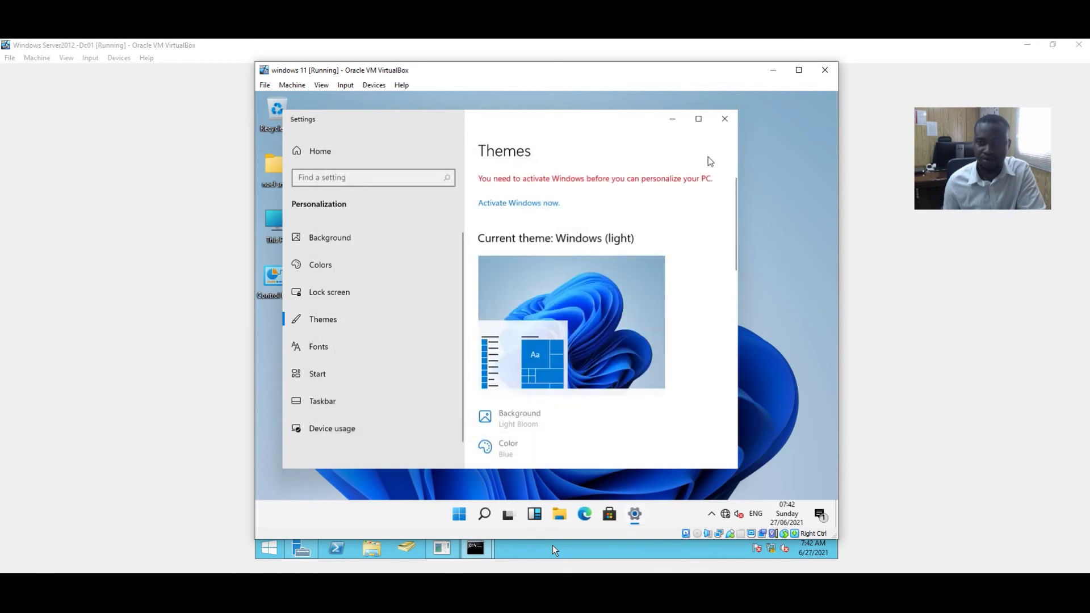
{"action": "left_click", "coordinate": [725, 119]}
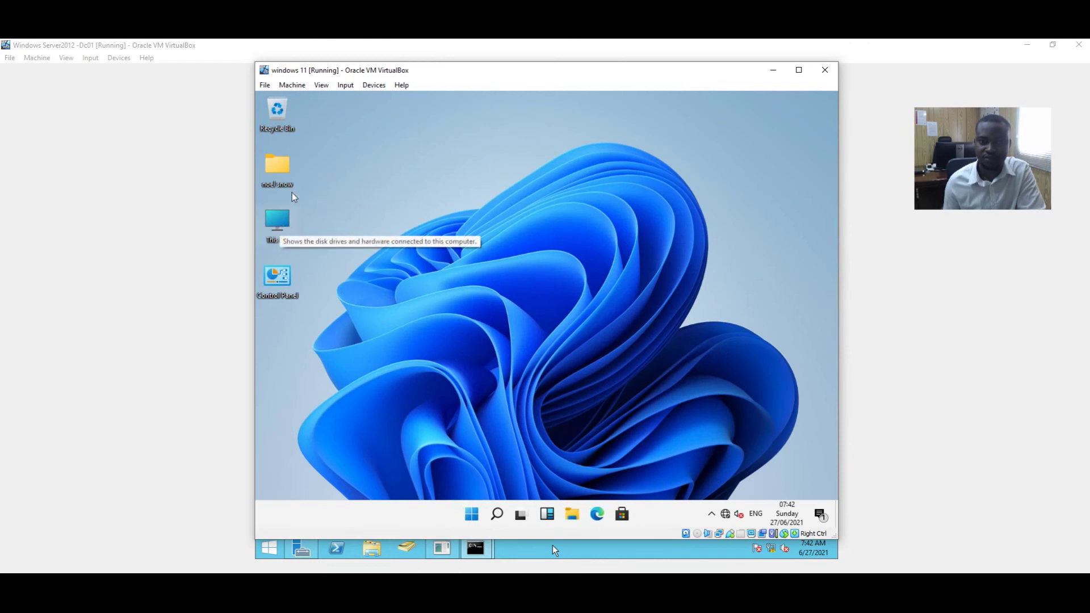
Place the user folder and This PC side by side, then right-click the desktop
{"action": "left_click_drag", "start_coordinate": [295, 165], "coordinate": [385, 165]}
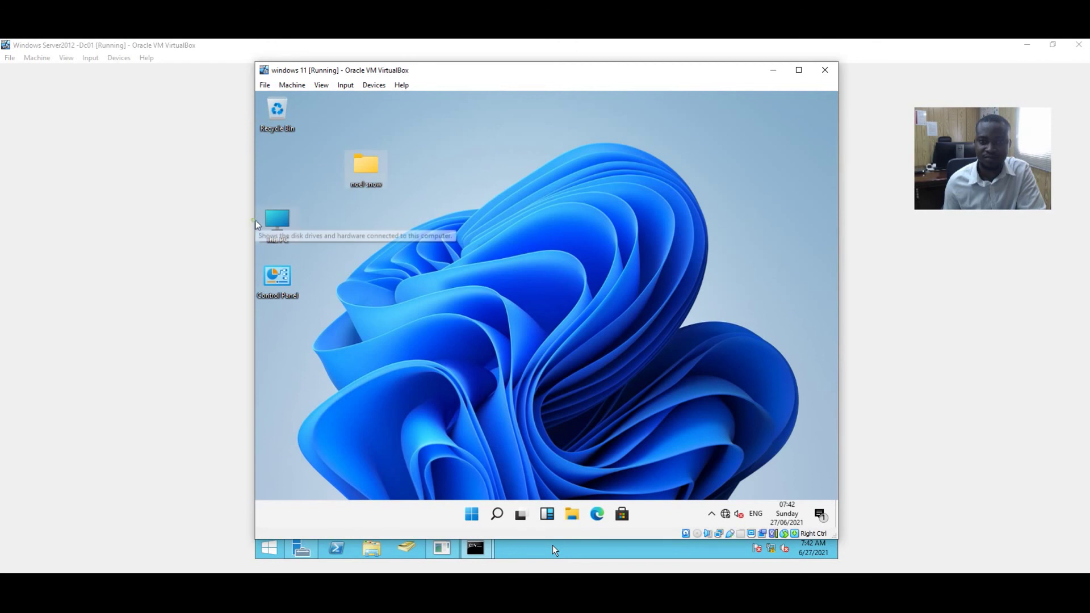
{"action": "left_click_drag", "start_coordinate": [276, 226], "coordinate": [282, 166]}
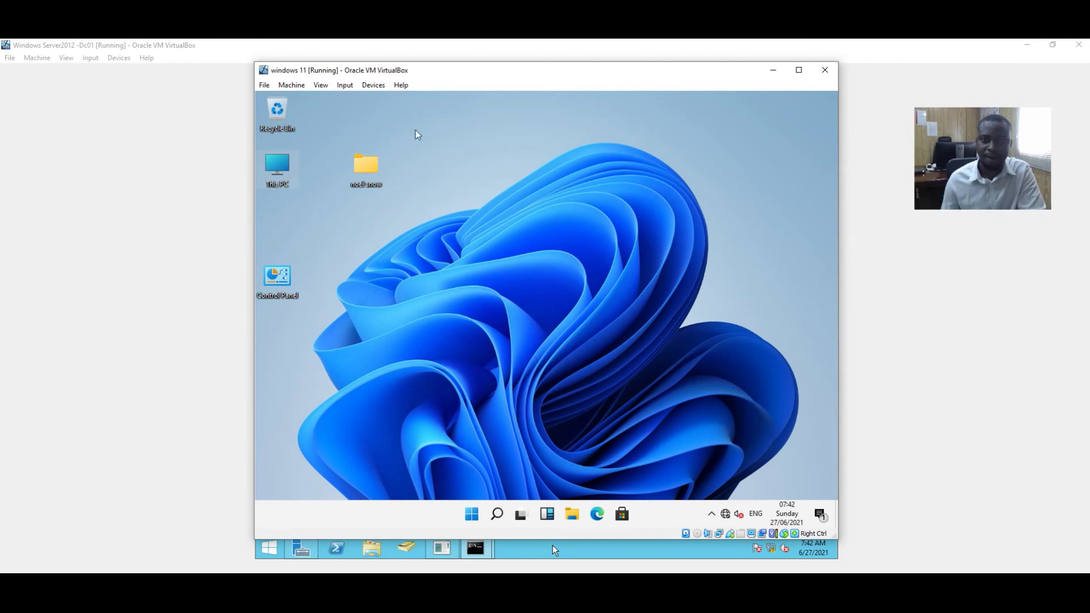
{"action": "right_click", "coordinate": [505, 165]}
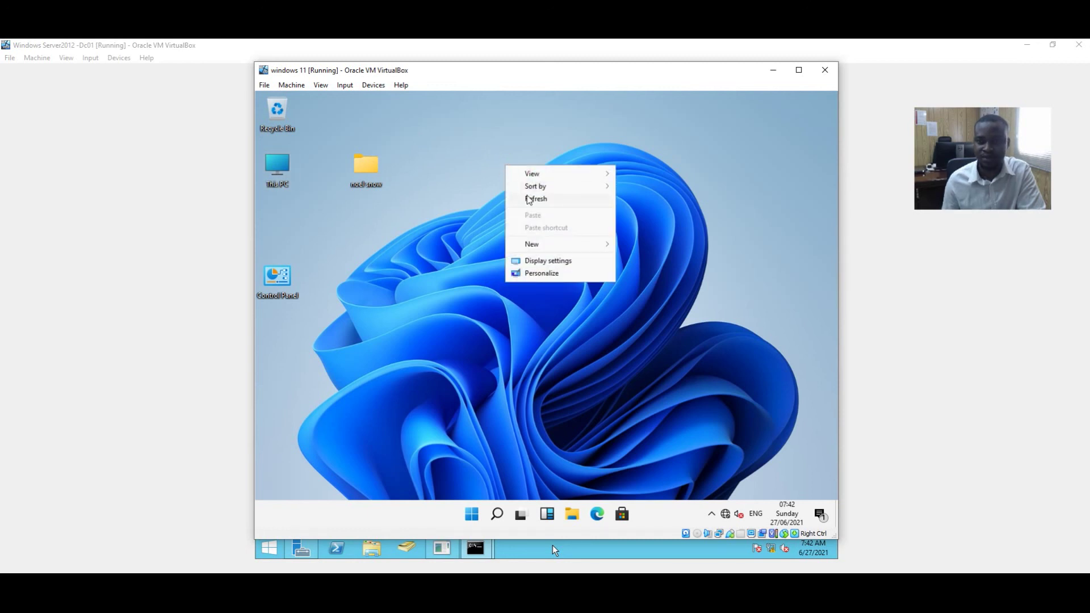